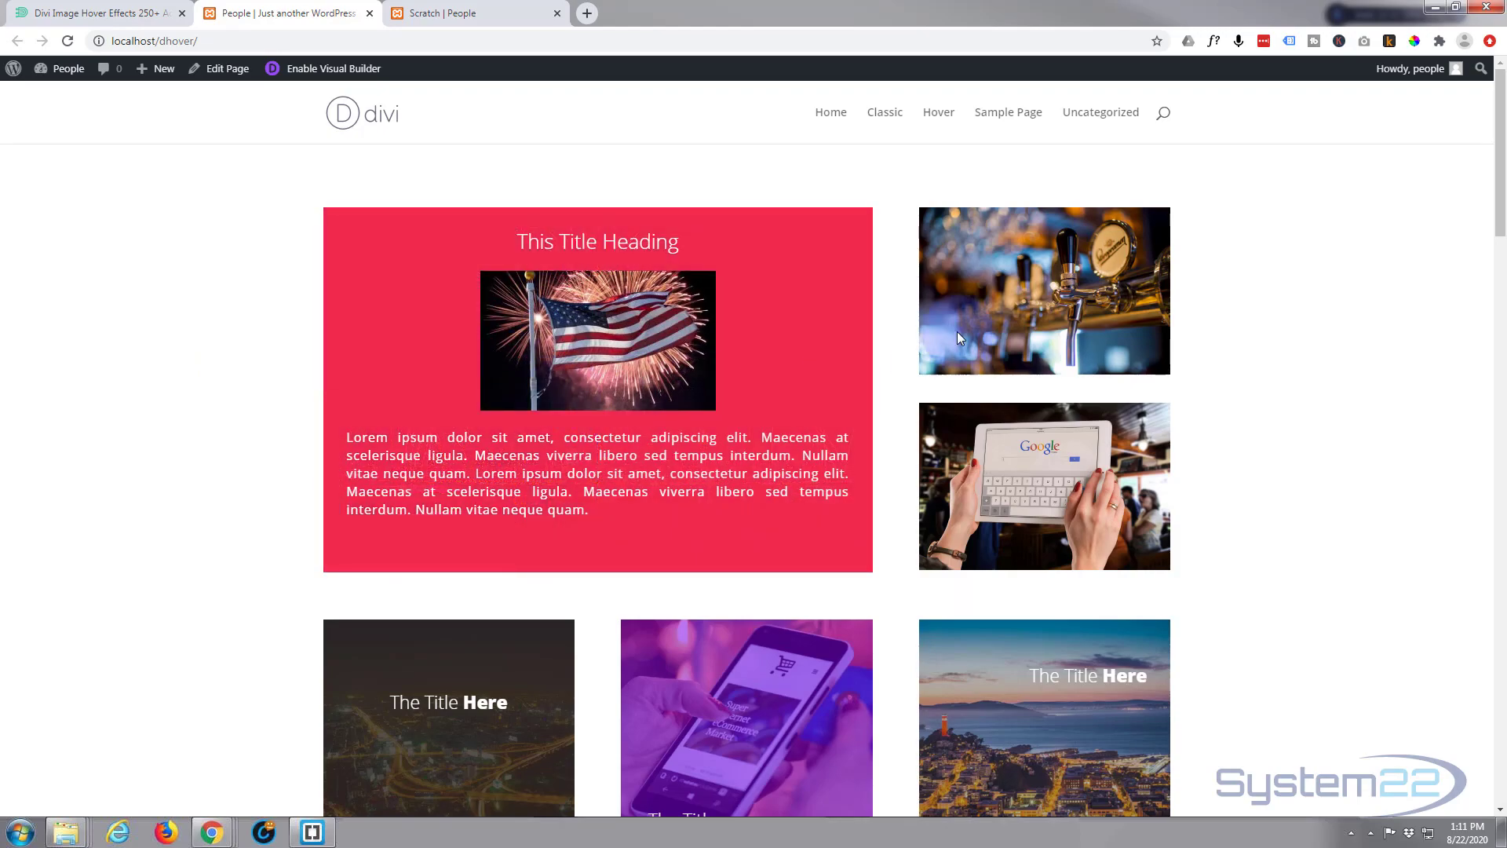
# Examine the image hover effects down the People demo page and the Divi Image Hover product page
pyautogui.moveTo(1012, 300)
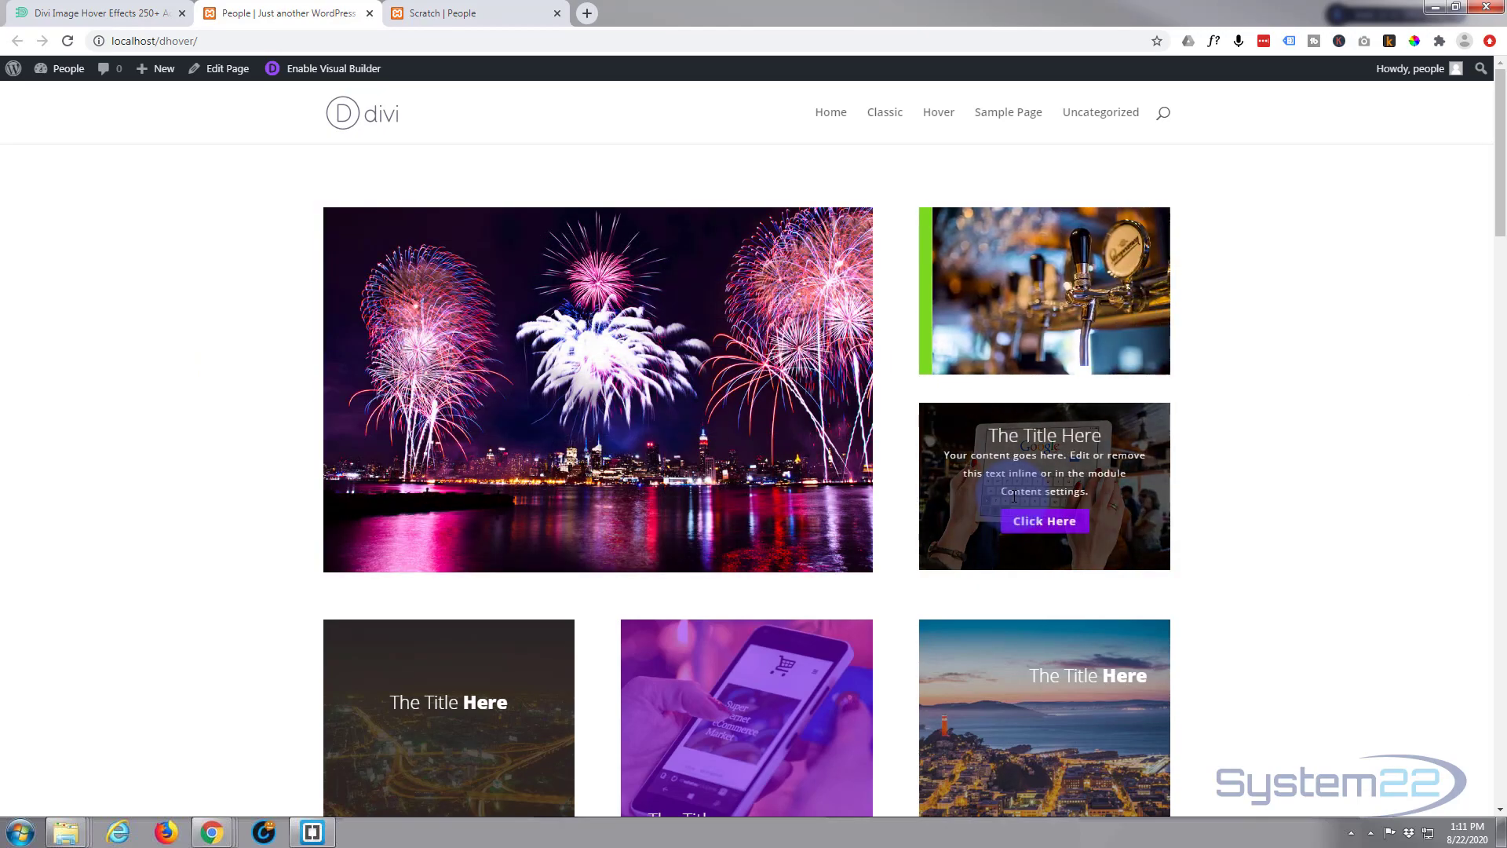
pyautogui.scroll(-1, 1025, 495)
pyautogui.scroll(-2, 1025, 494)
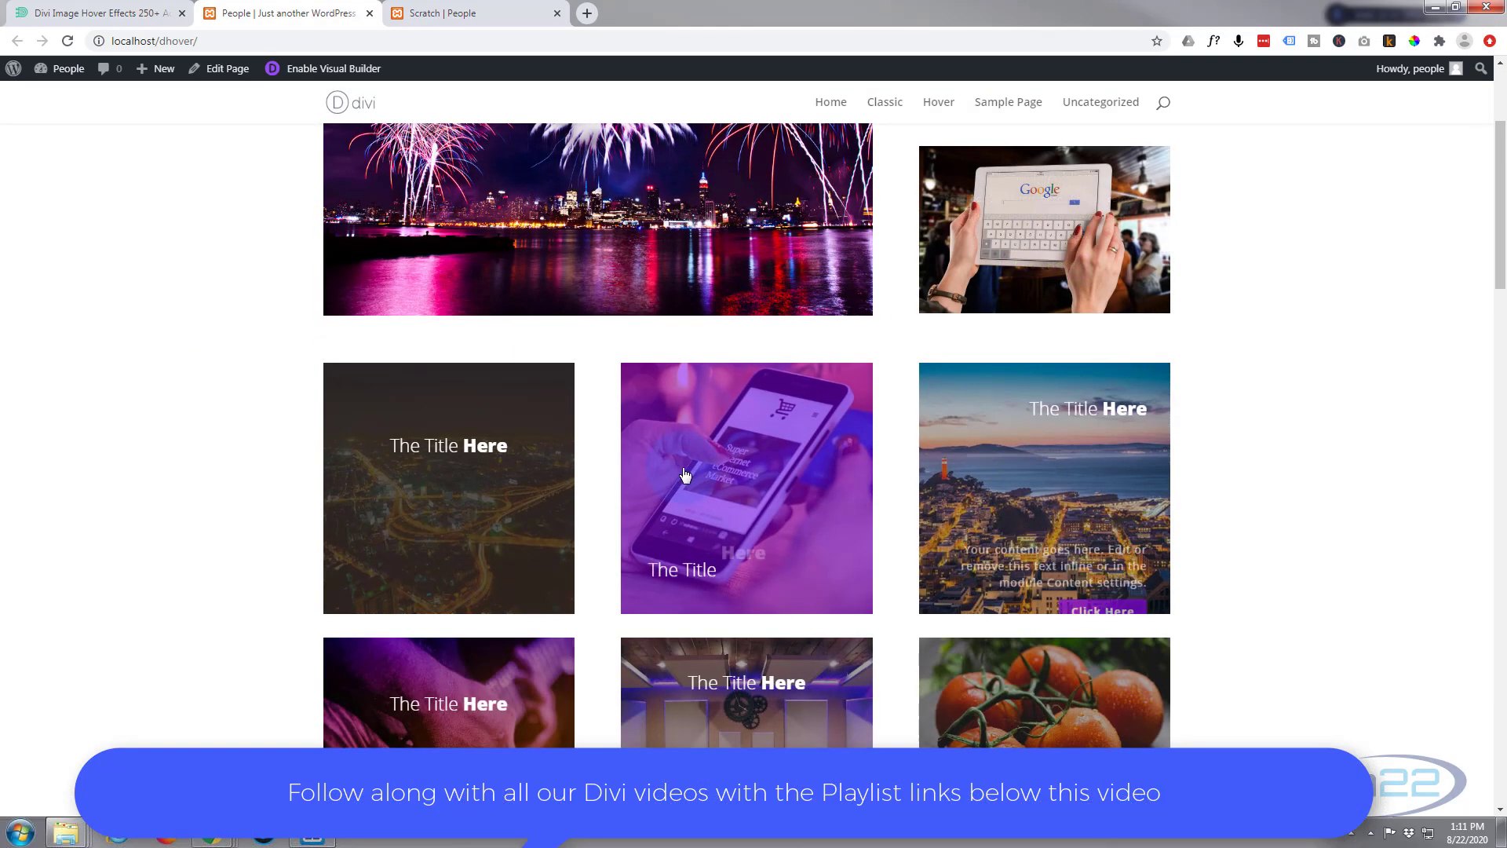
pyautogui.scroll(-3, 479, 488)
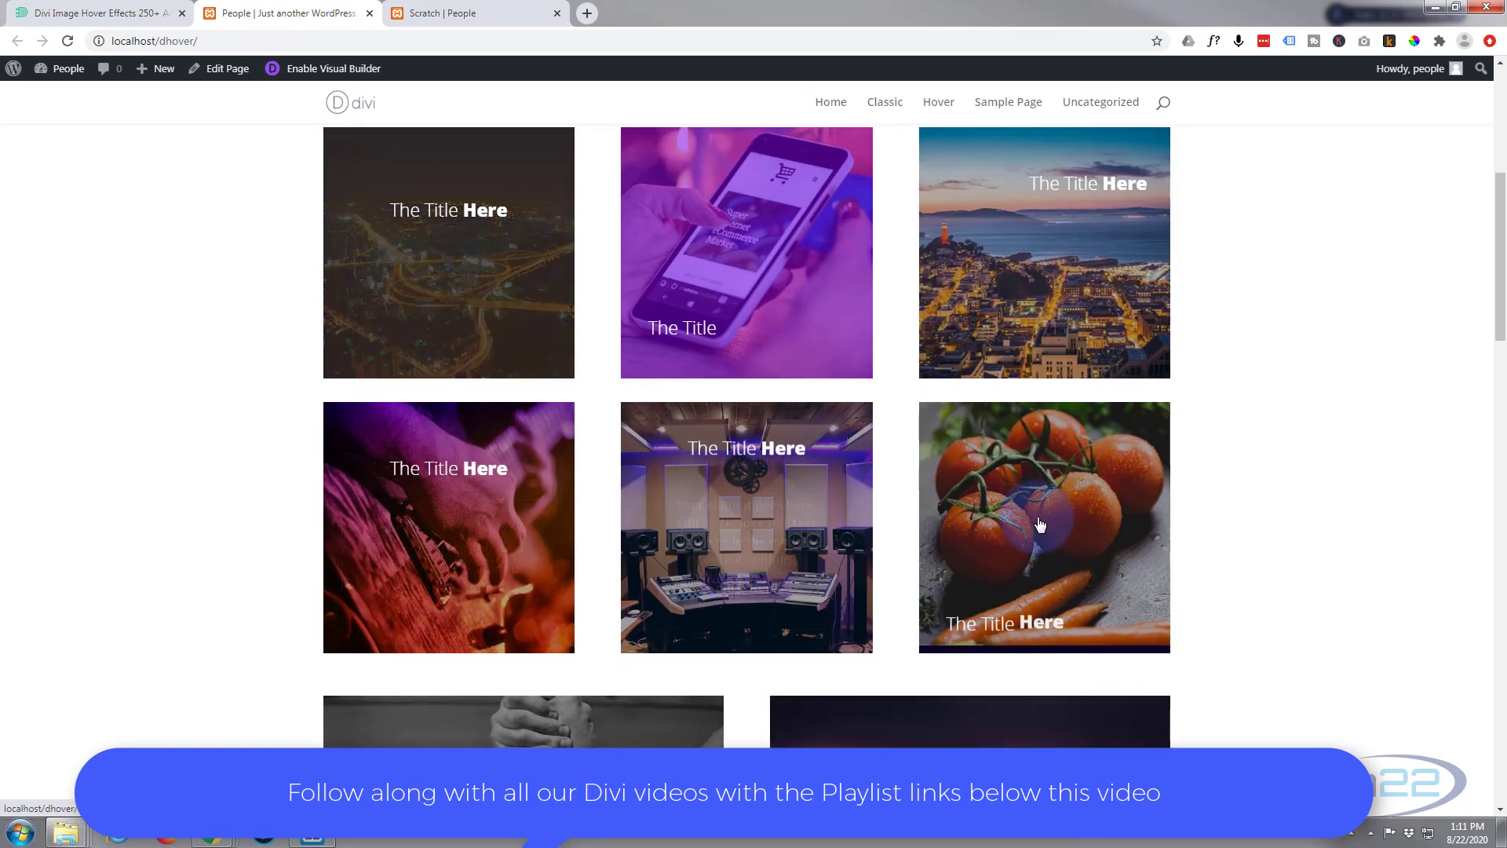
pyautogui.scroll(-3, 1040, 524)
pyautogui.scroll(-4, 1040, 525)
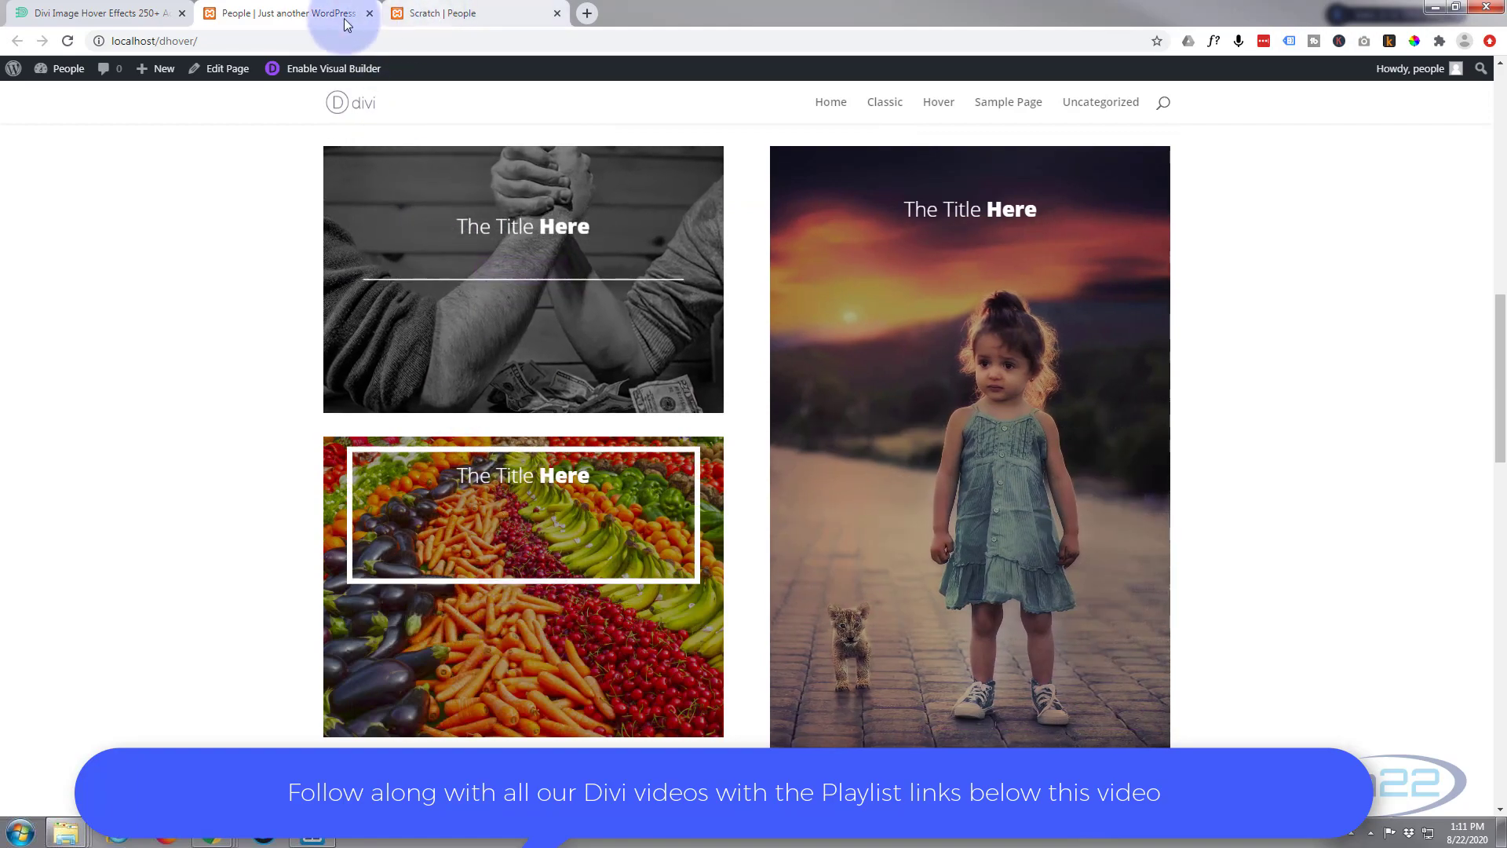
pyautogui.click(78, 13)
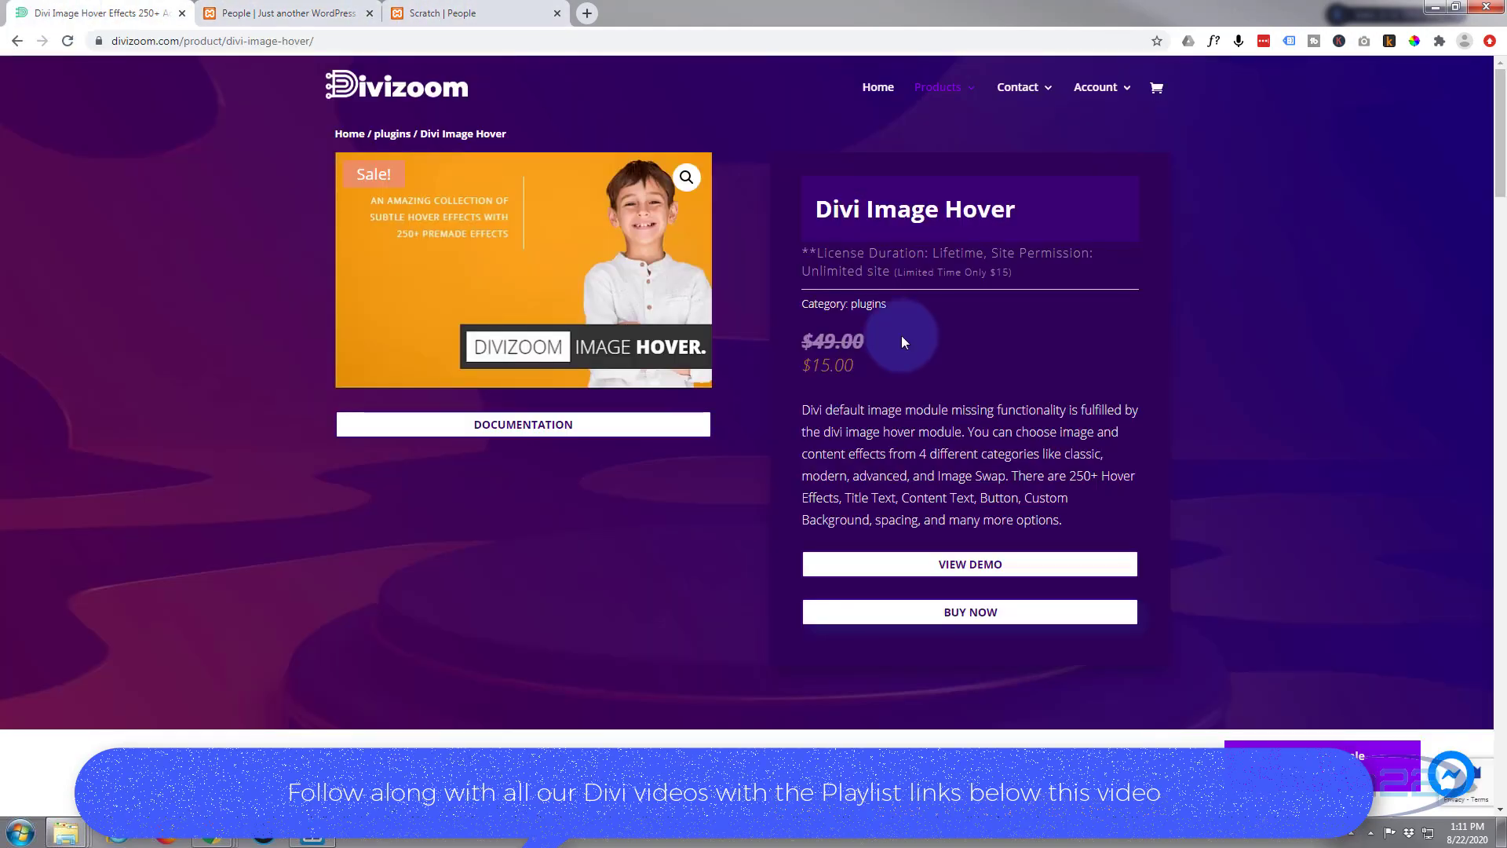
pyautogui.click(283, 14)
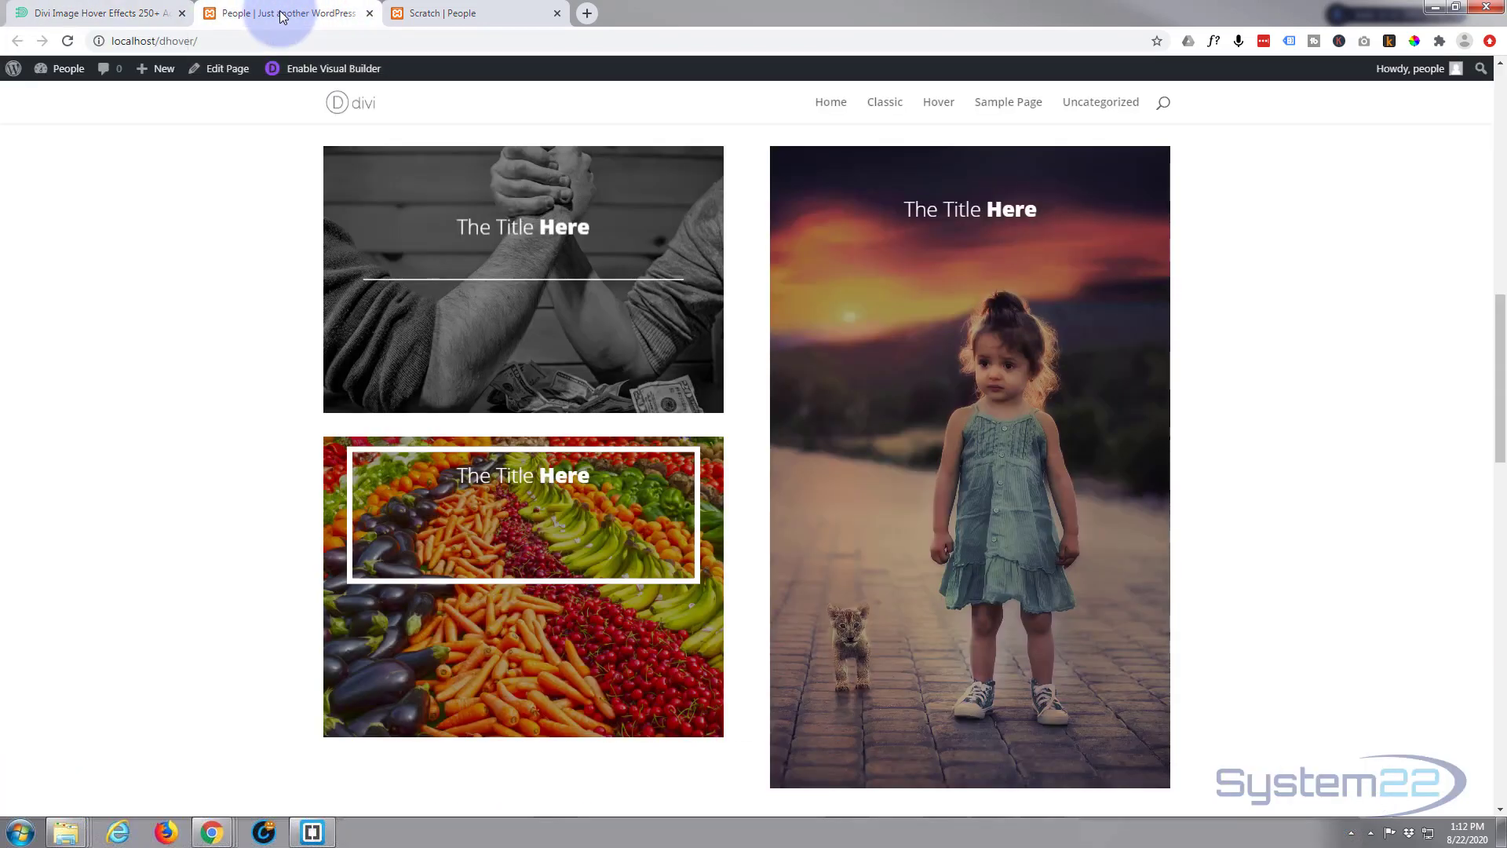
pyautogui.scroll(-7, 471, 429)
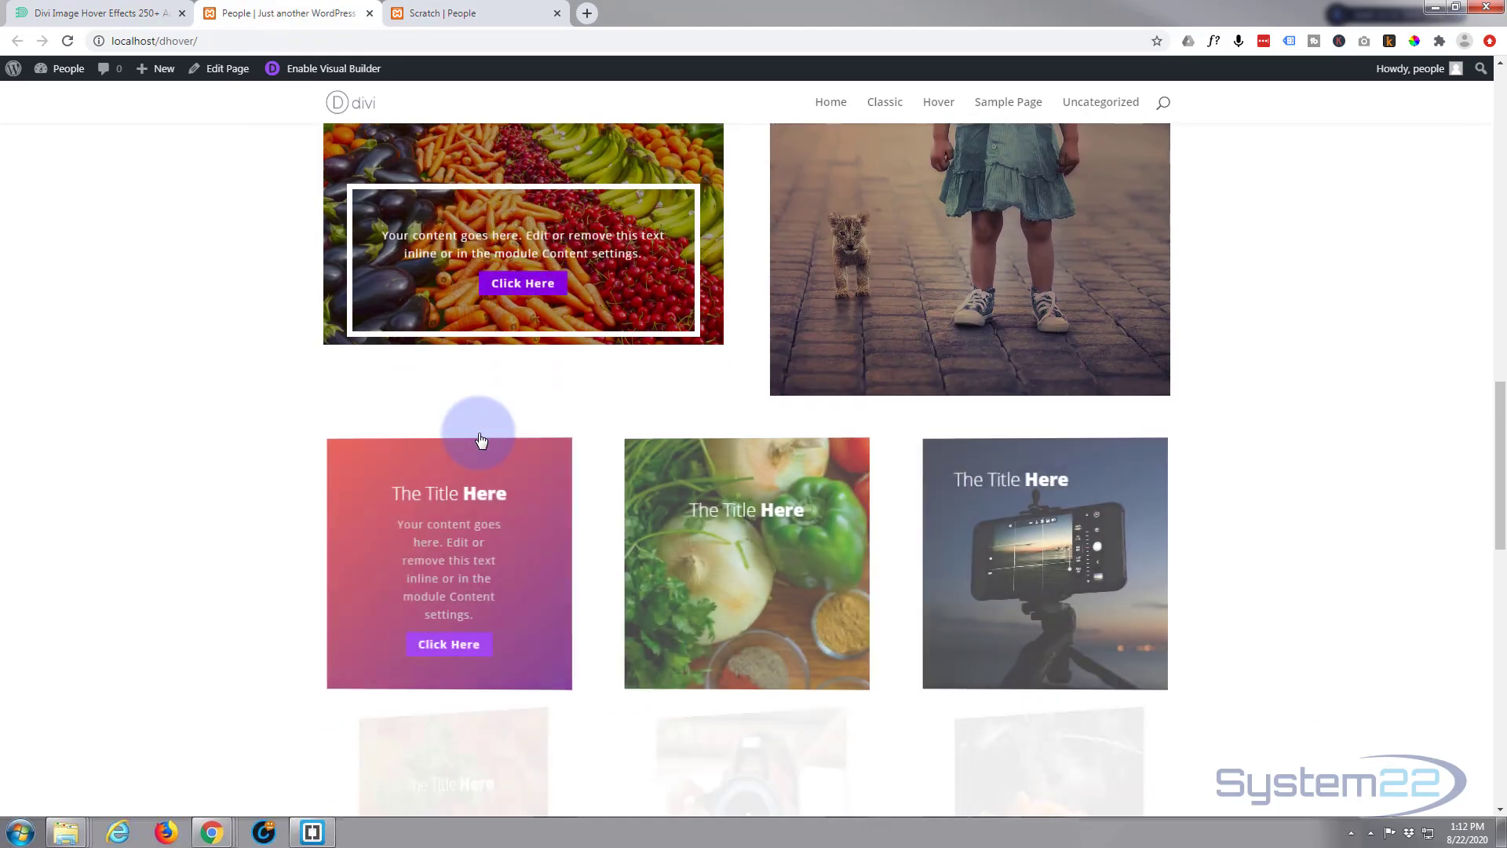
pyautogui.scroll(-10, 480, 439)
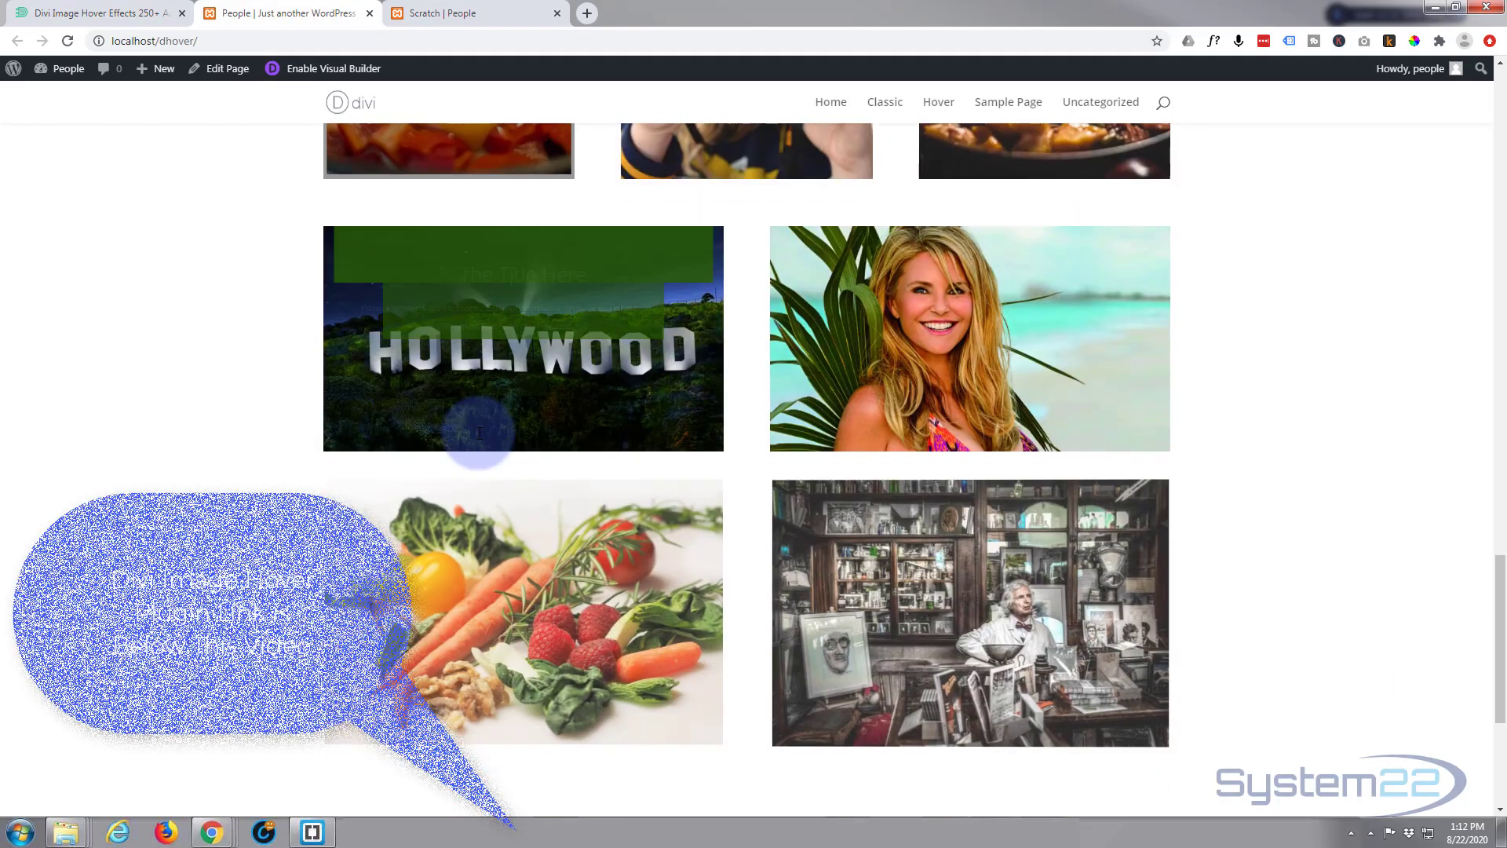
pyautogui.scroll(-1, 477, 432)
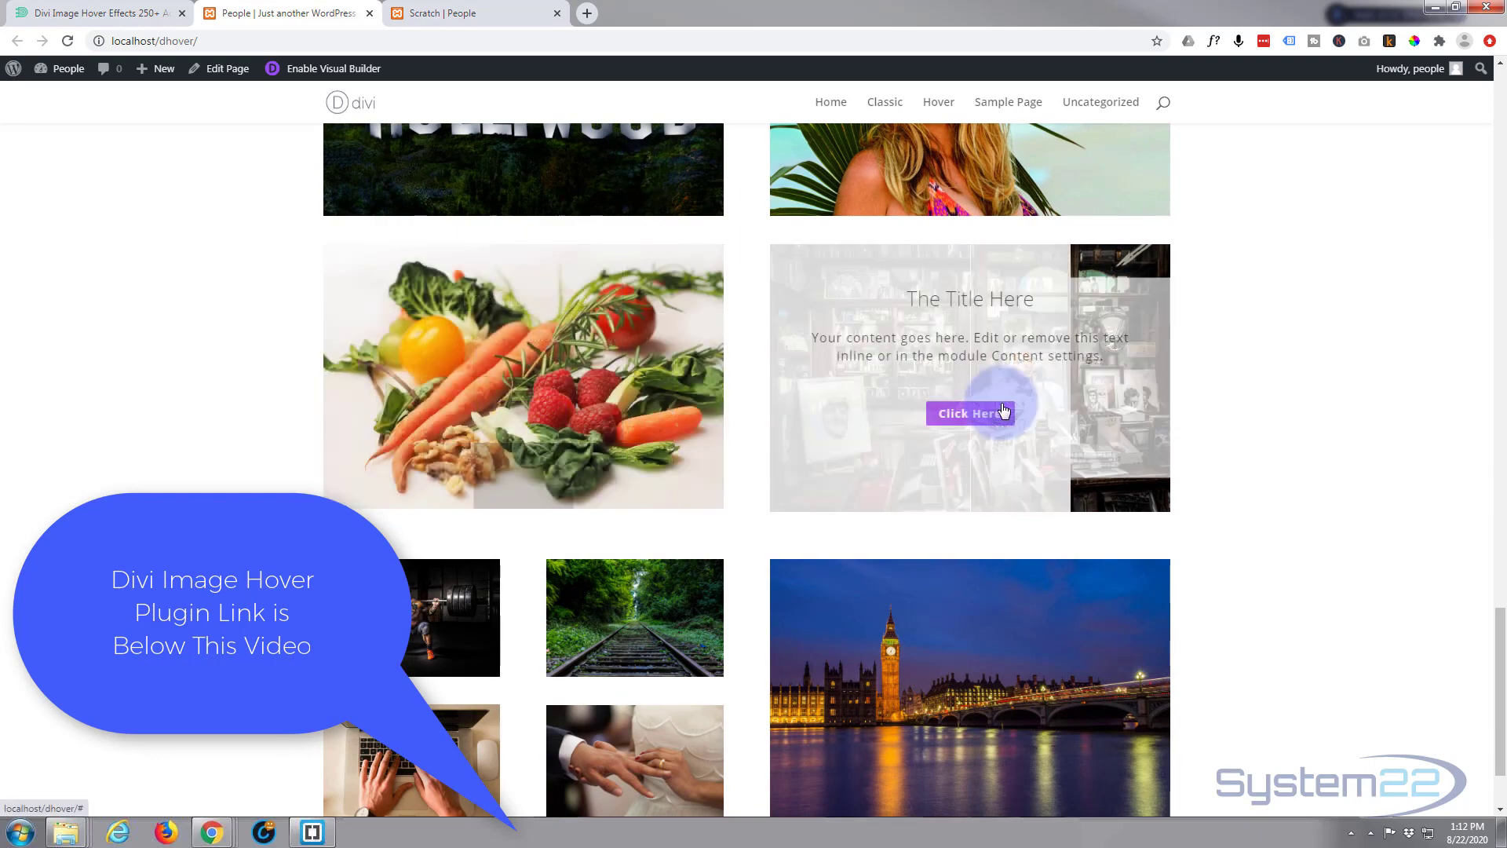
pyautogui.scroll(-1, 1039, 481)
pyautogui.scroll(-1, 1040, 481)
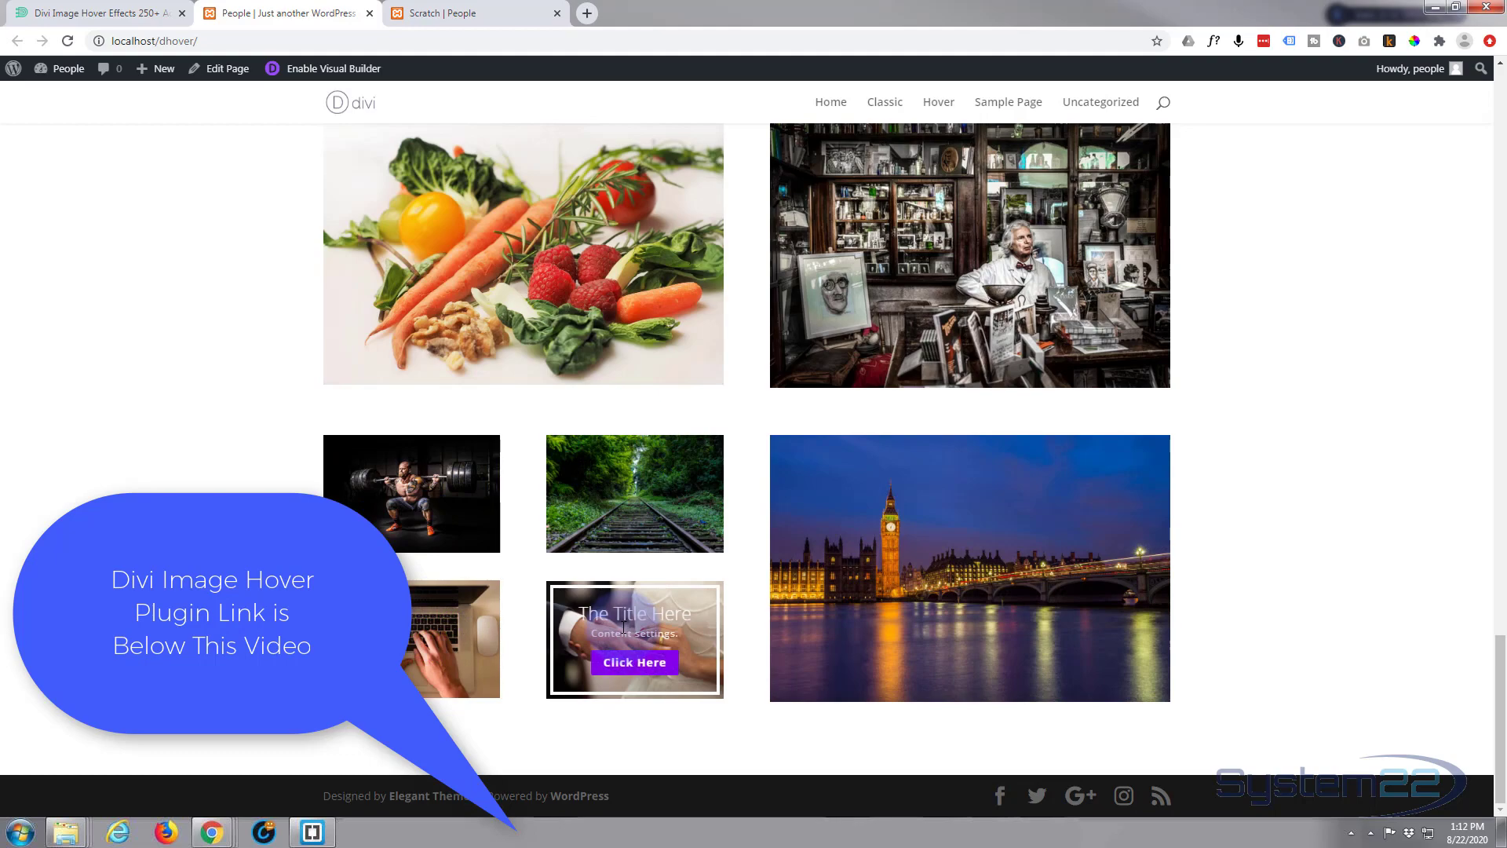
# Switch to the Scratch page, preview its image swap effects, and open it in the Visual Builder
pyautogui.click(445, 13)
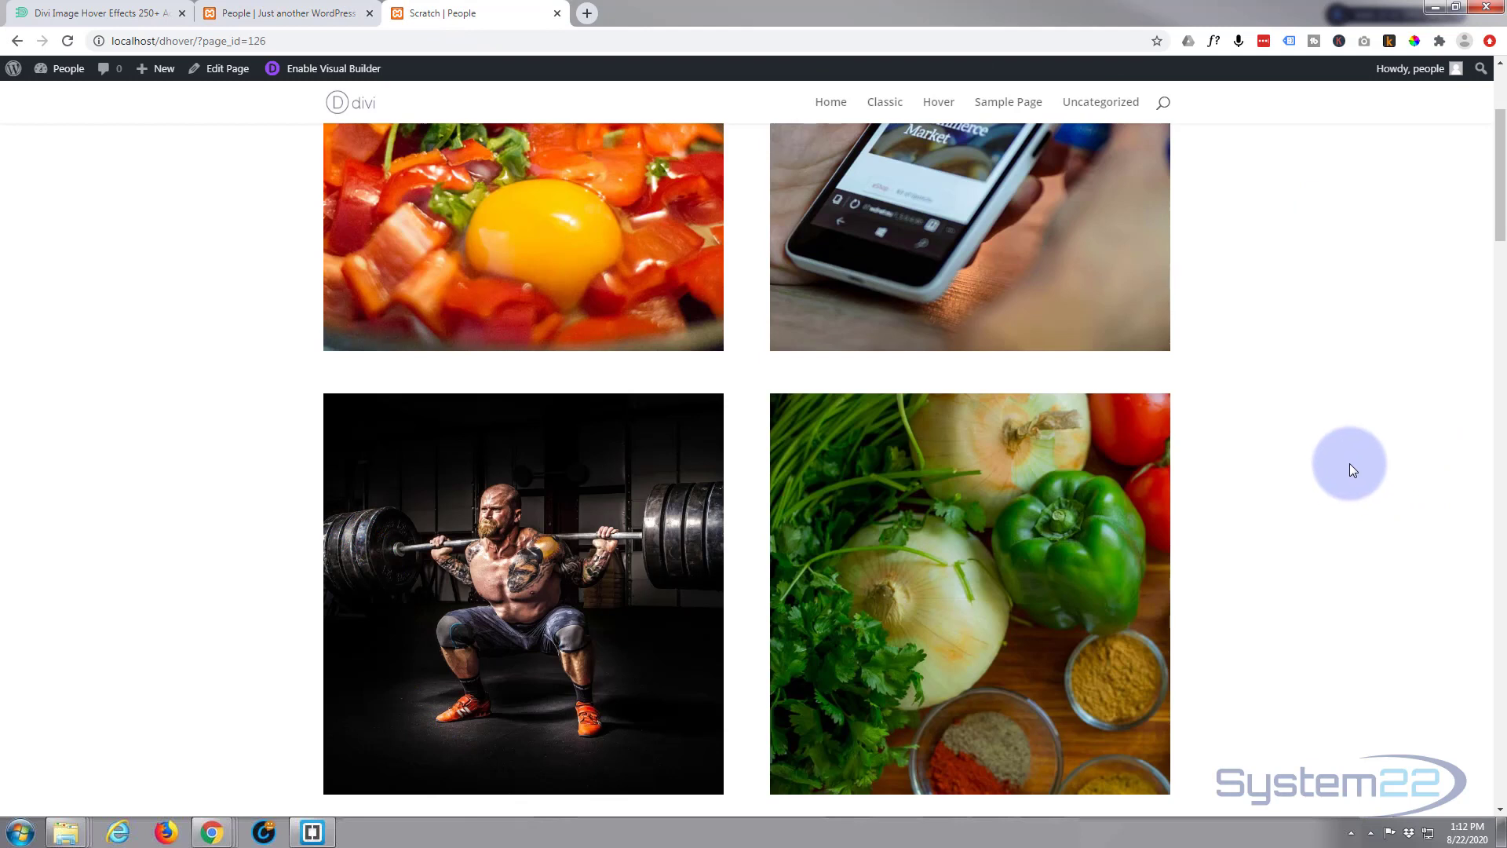
pyautogui.scroll(-1, 1351, 465)
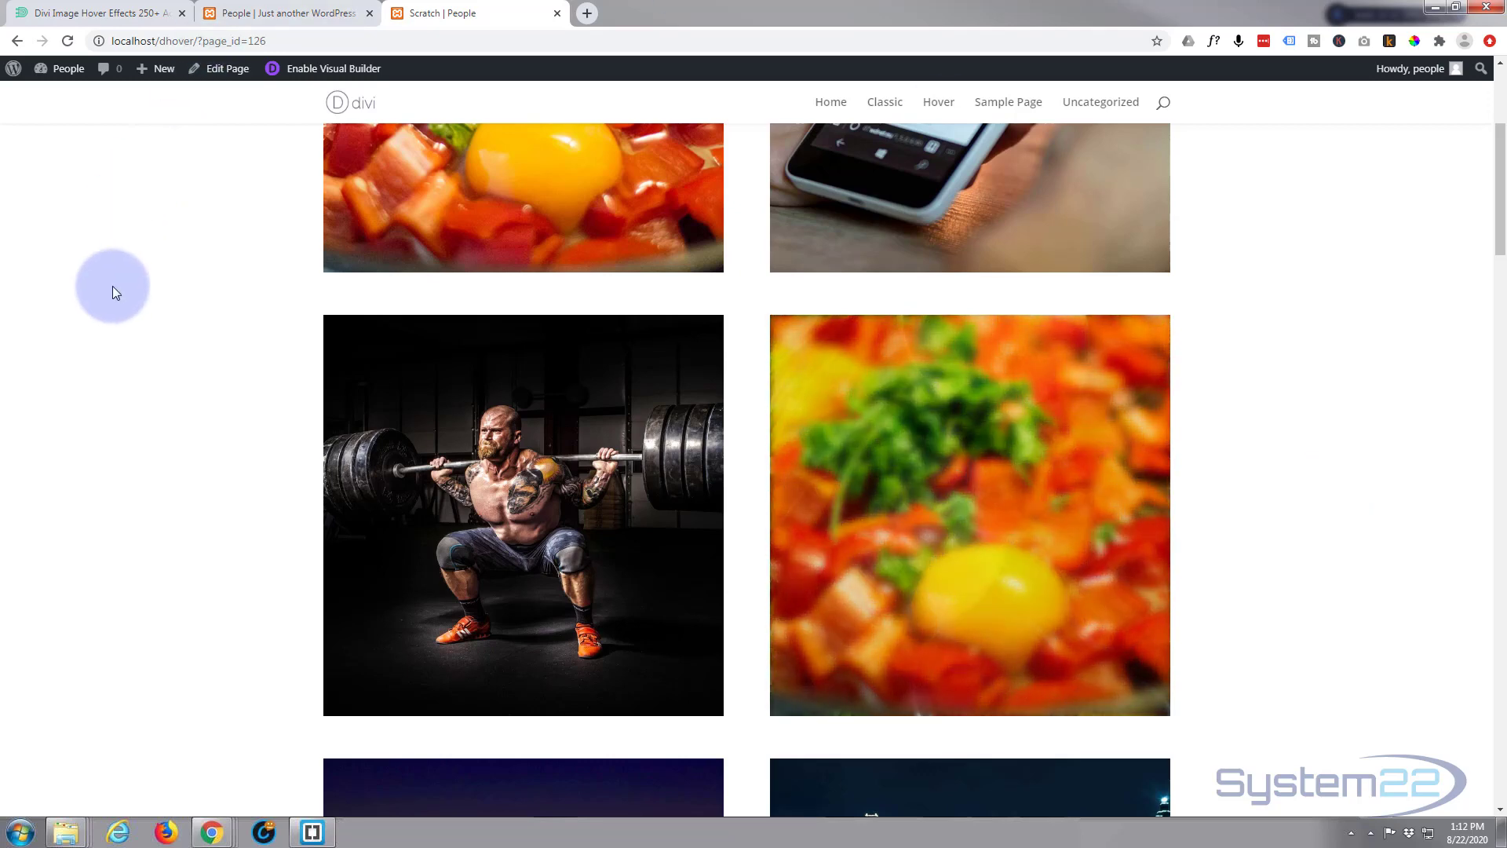
pyautogui.click(319, 69)
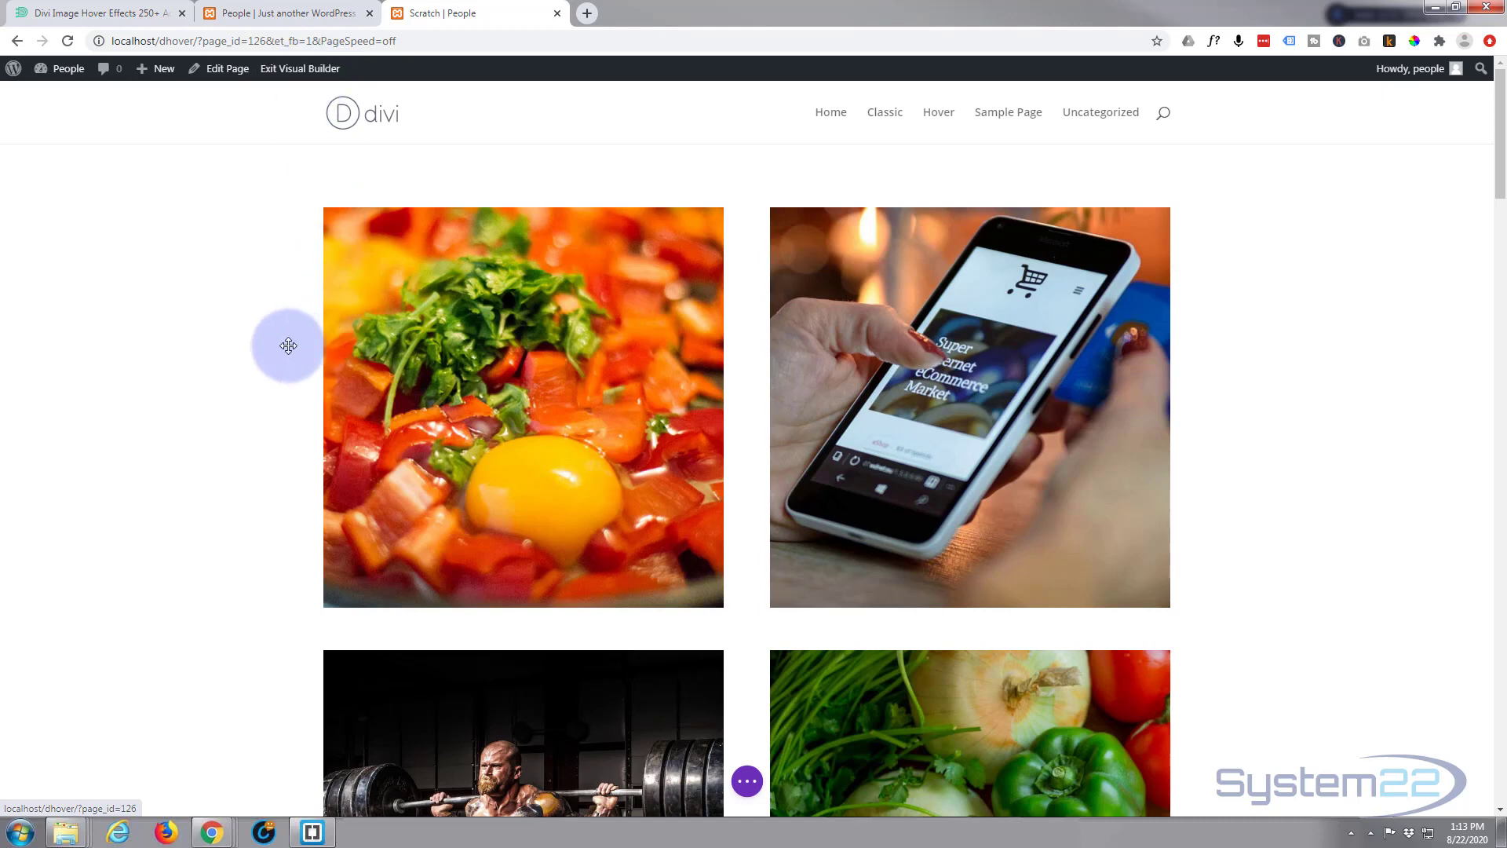
# Insert a row with two equal columns between the weightlifter/vegetables row and the night-city row
pyautogui.scroll(-8, 254, 343)
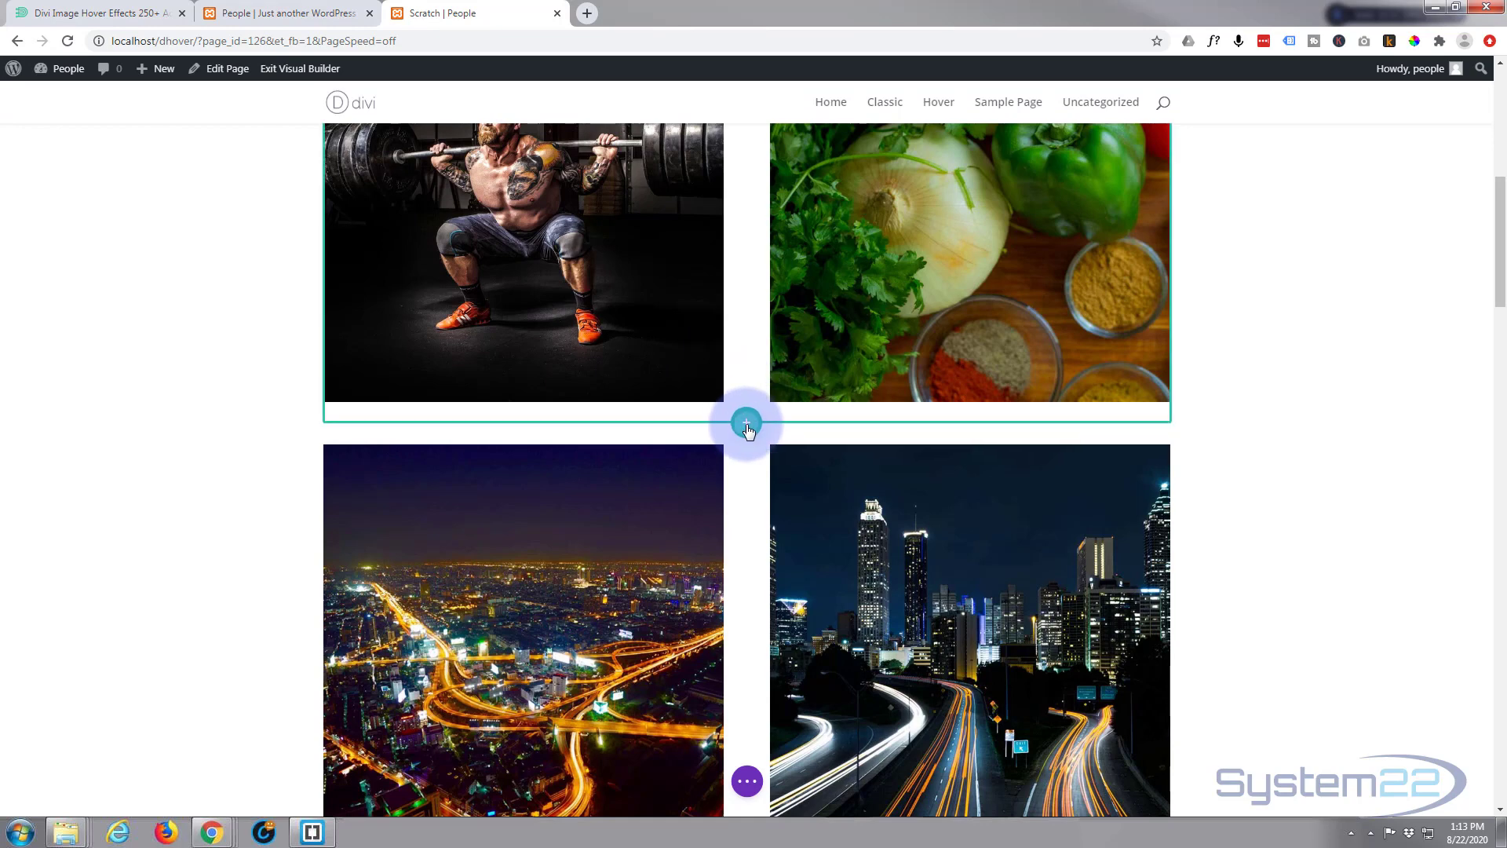
pyautogui.click(747, 424)
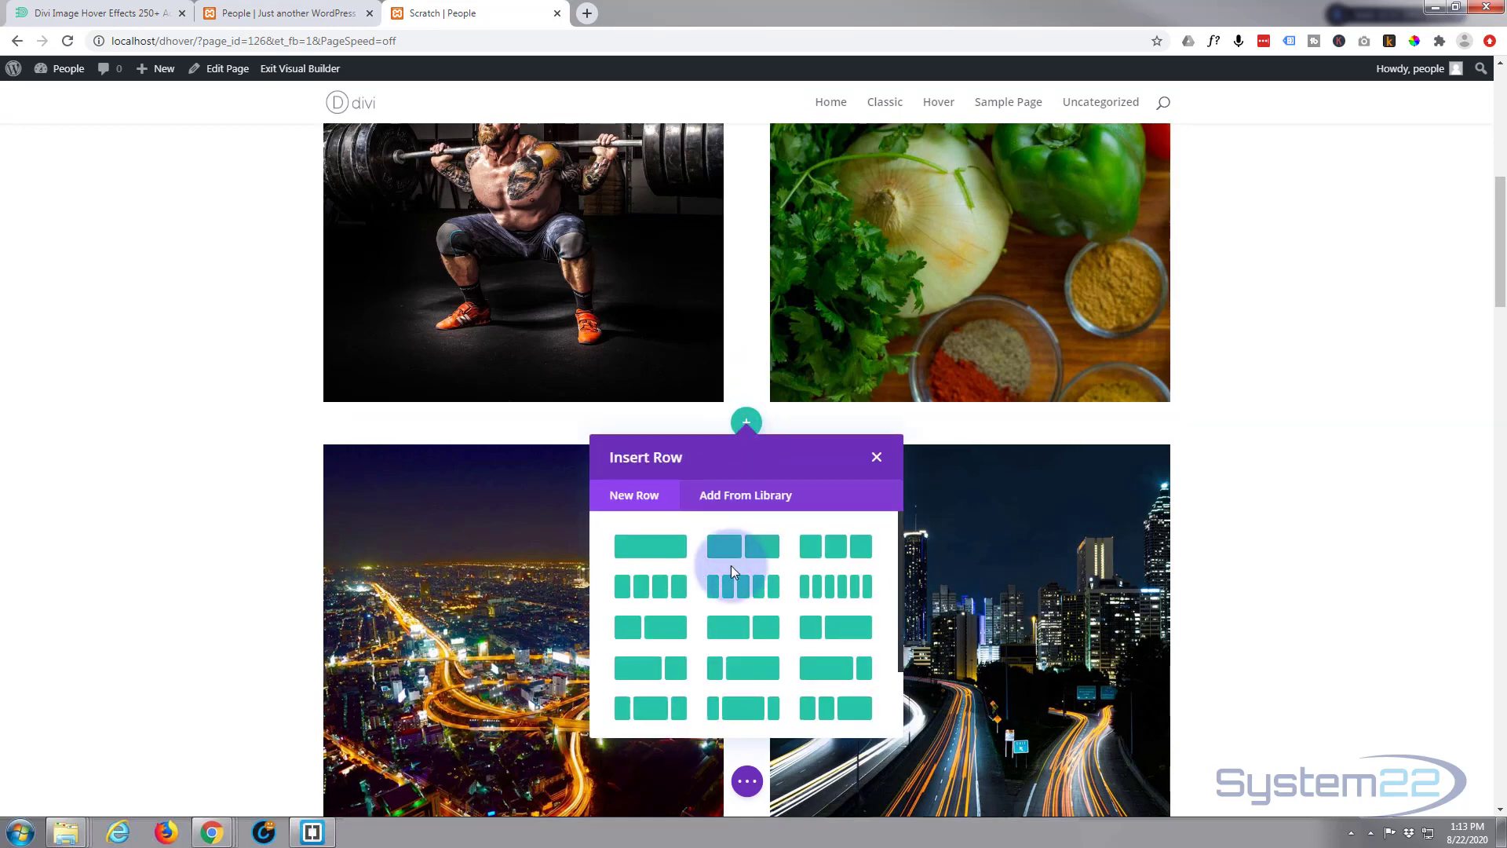
pyautogui.click(746, 549)
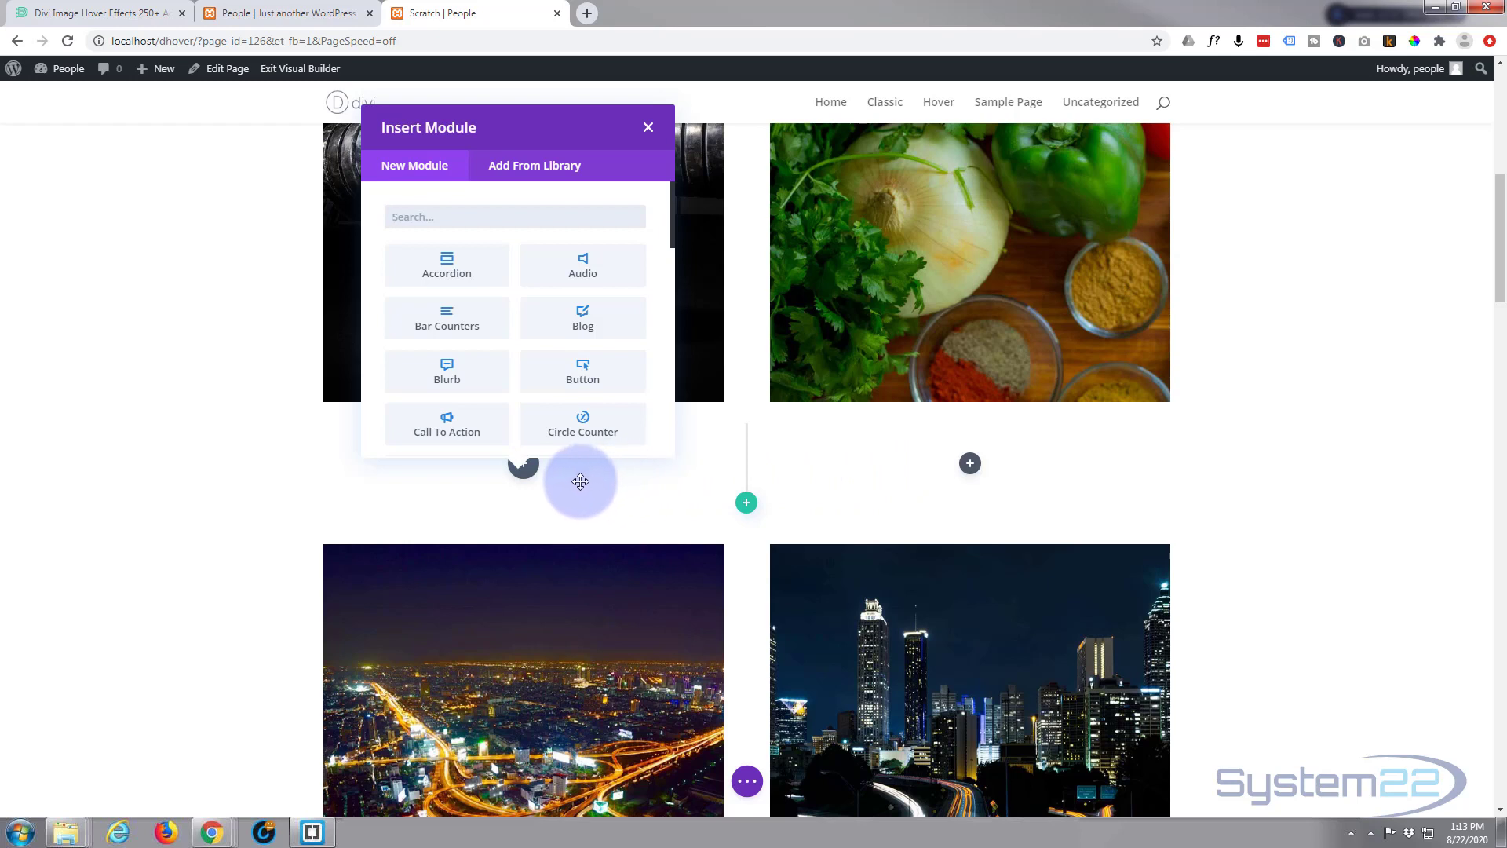
# Browse the available modules and add an Image module to the new row's first column
pyautogui.scroll(-2, 456, 306)
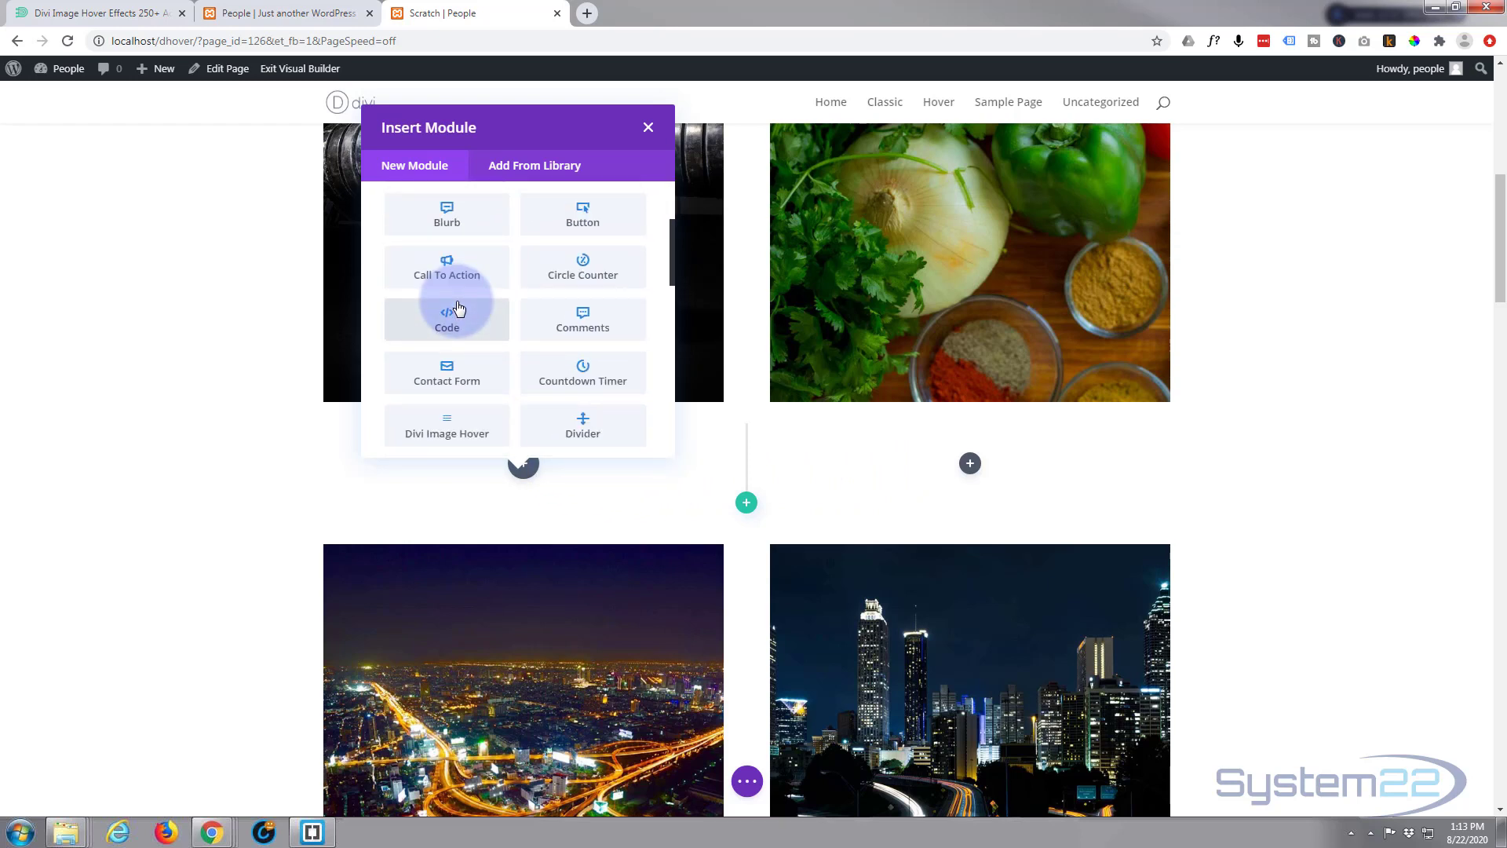
pyautogui.scroll(-2, 457, 306)
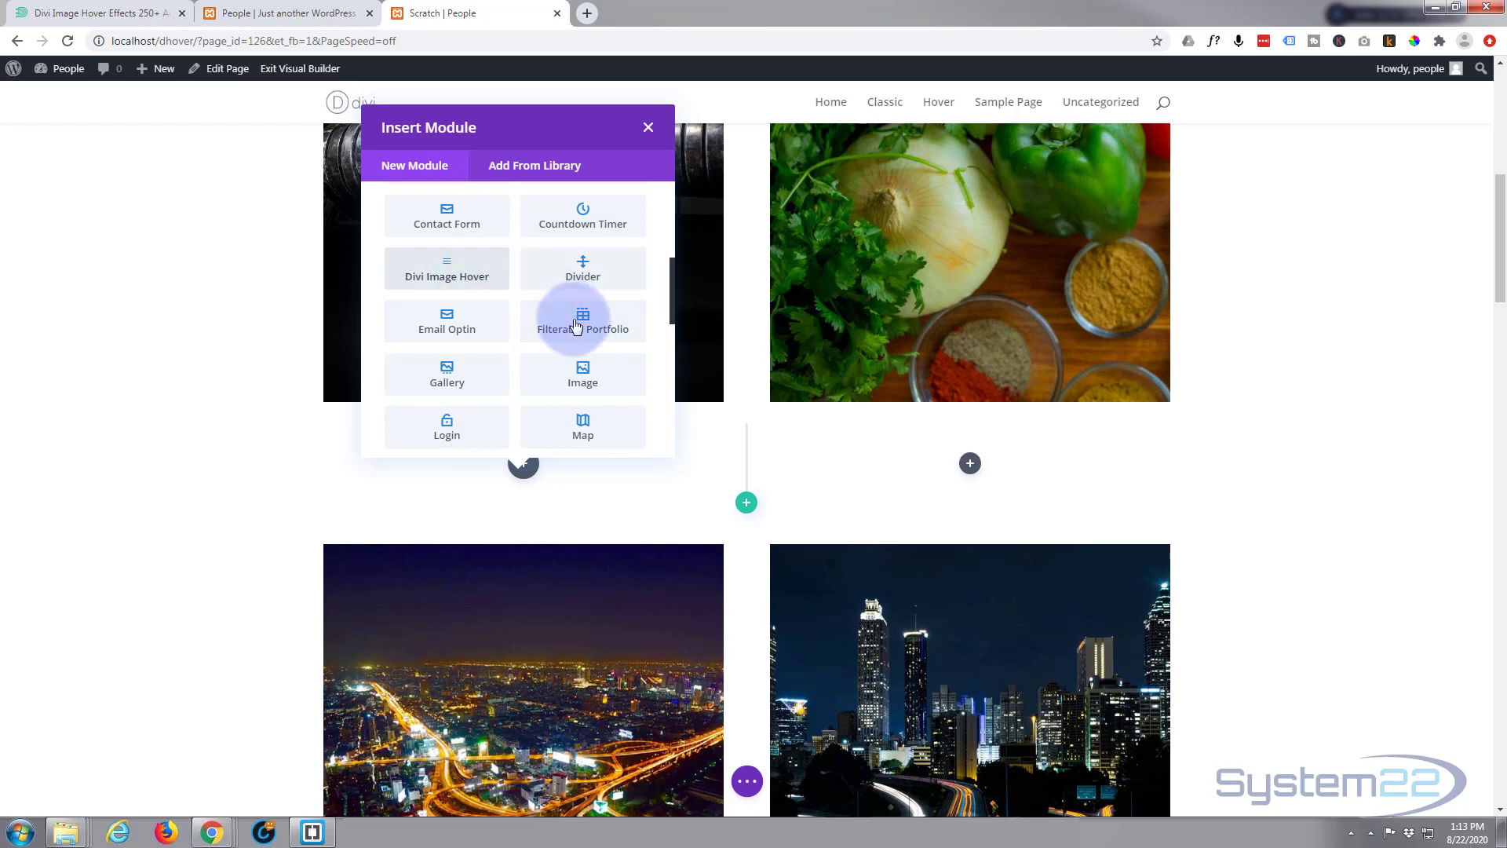
pyautogui.scroll(-7, 587, 348)
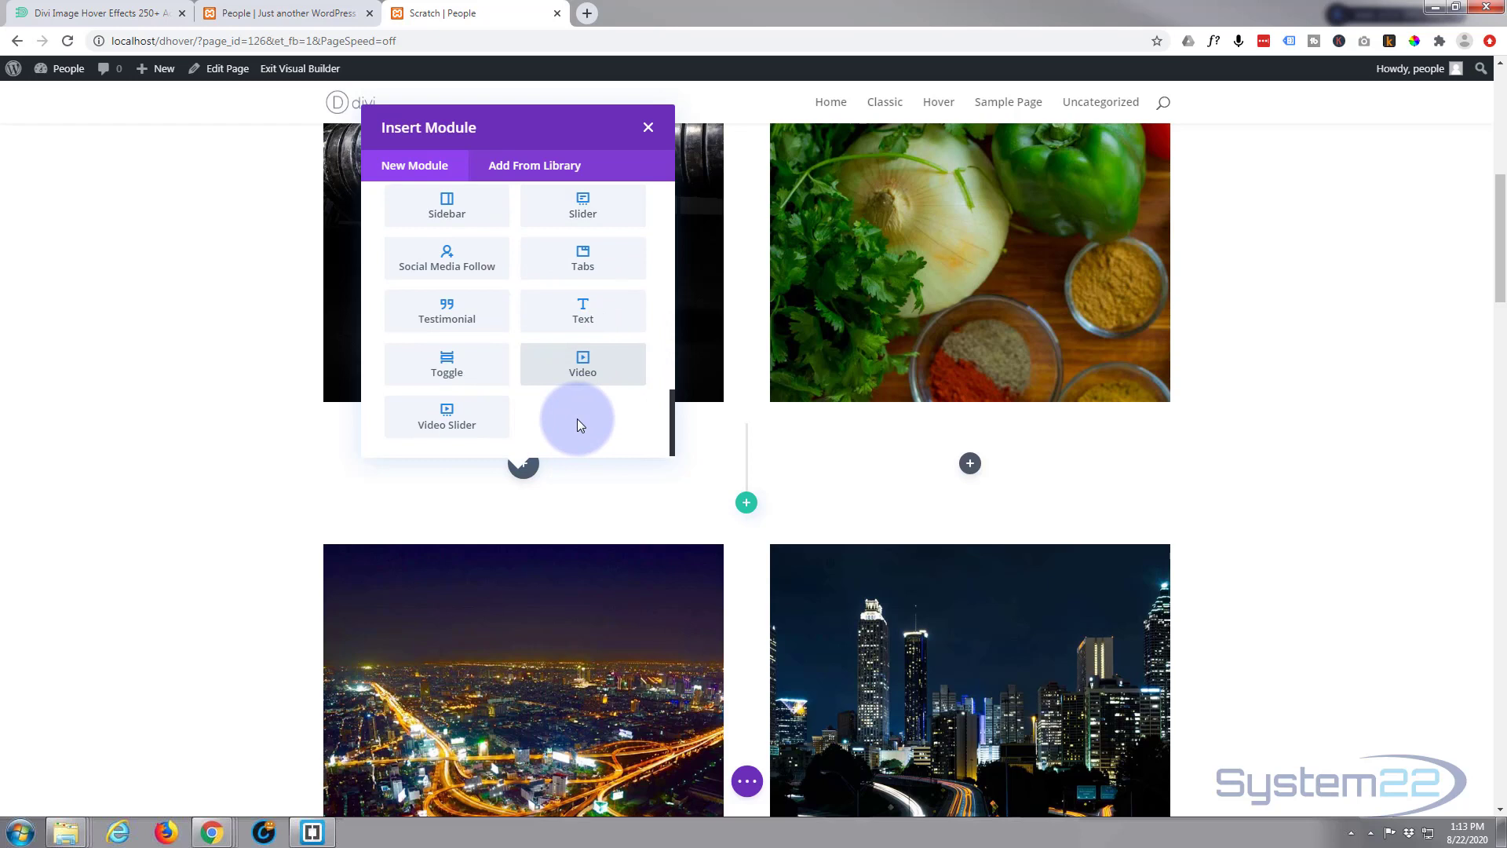
pyautogui.scroll(1, 577, 417)
pyautogui.scroll(2, 577, 424)
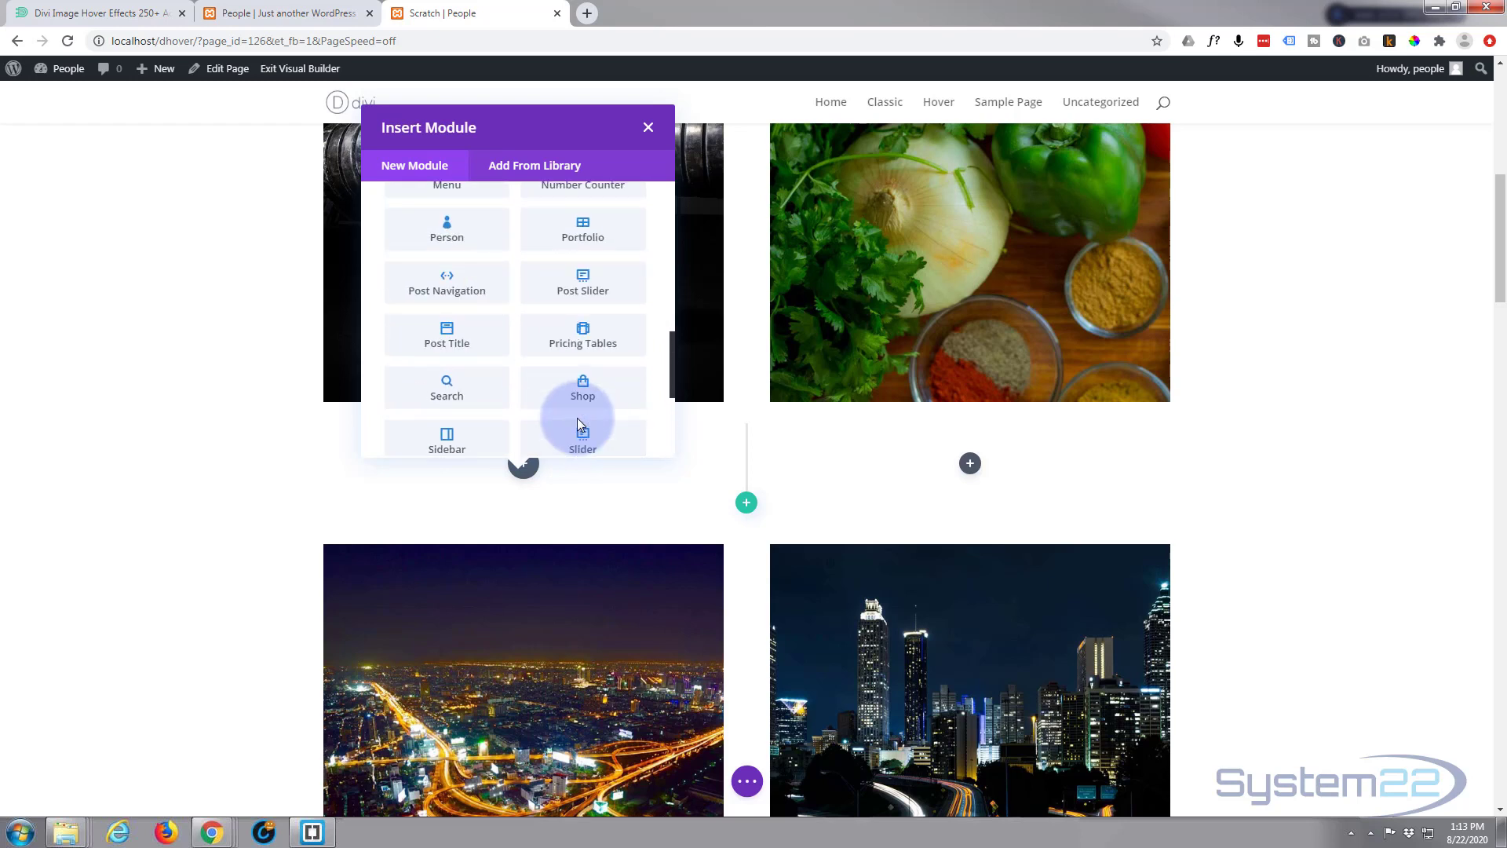
pyautogui.scroll(2, 569, 412)
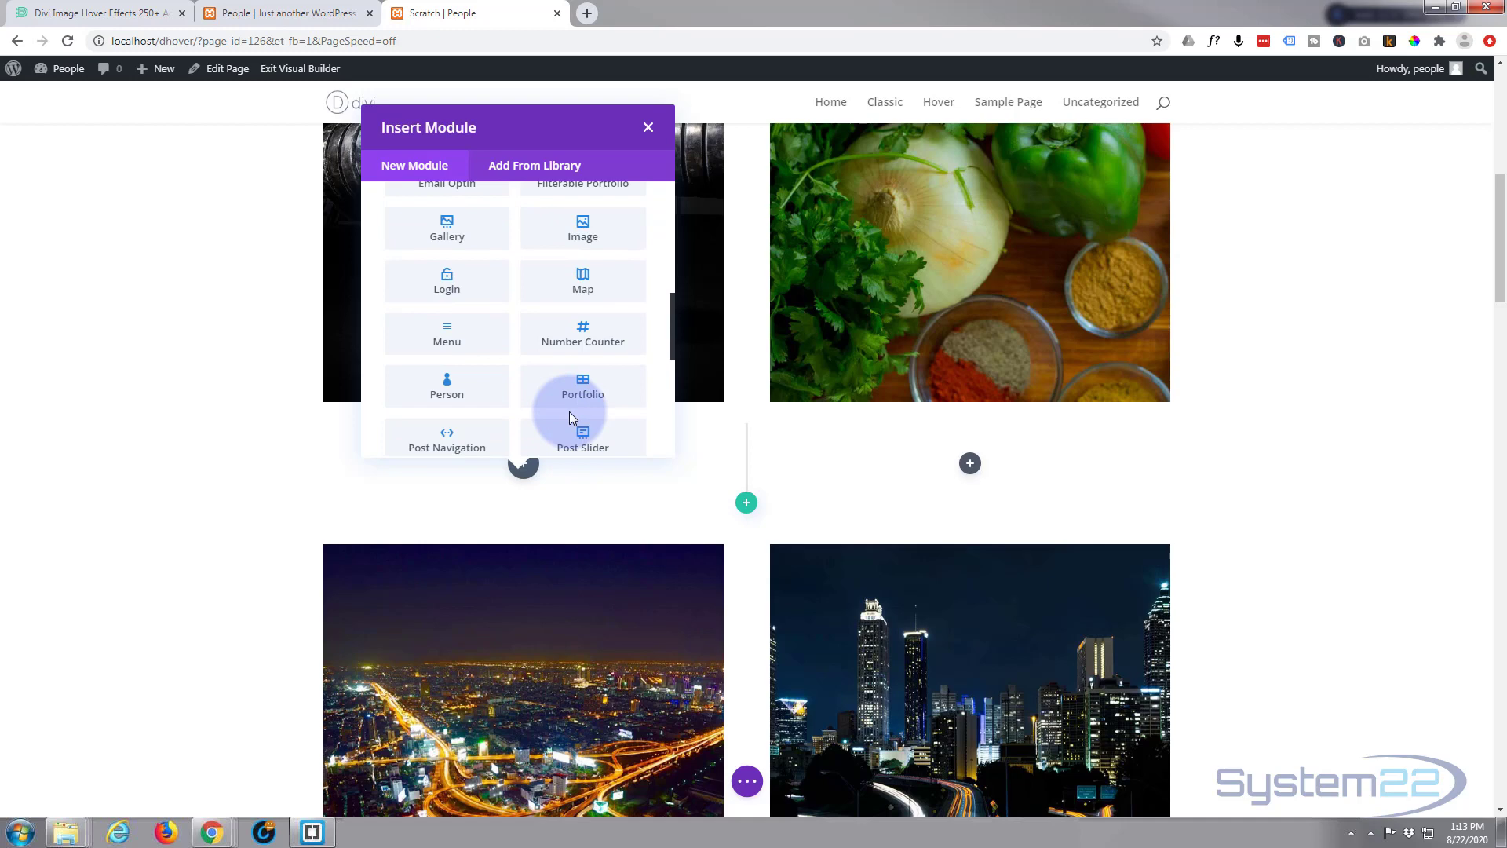
pyautogui.scroll(2, 568, 411)
pyautogui.click(582, 378)
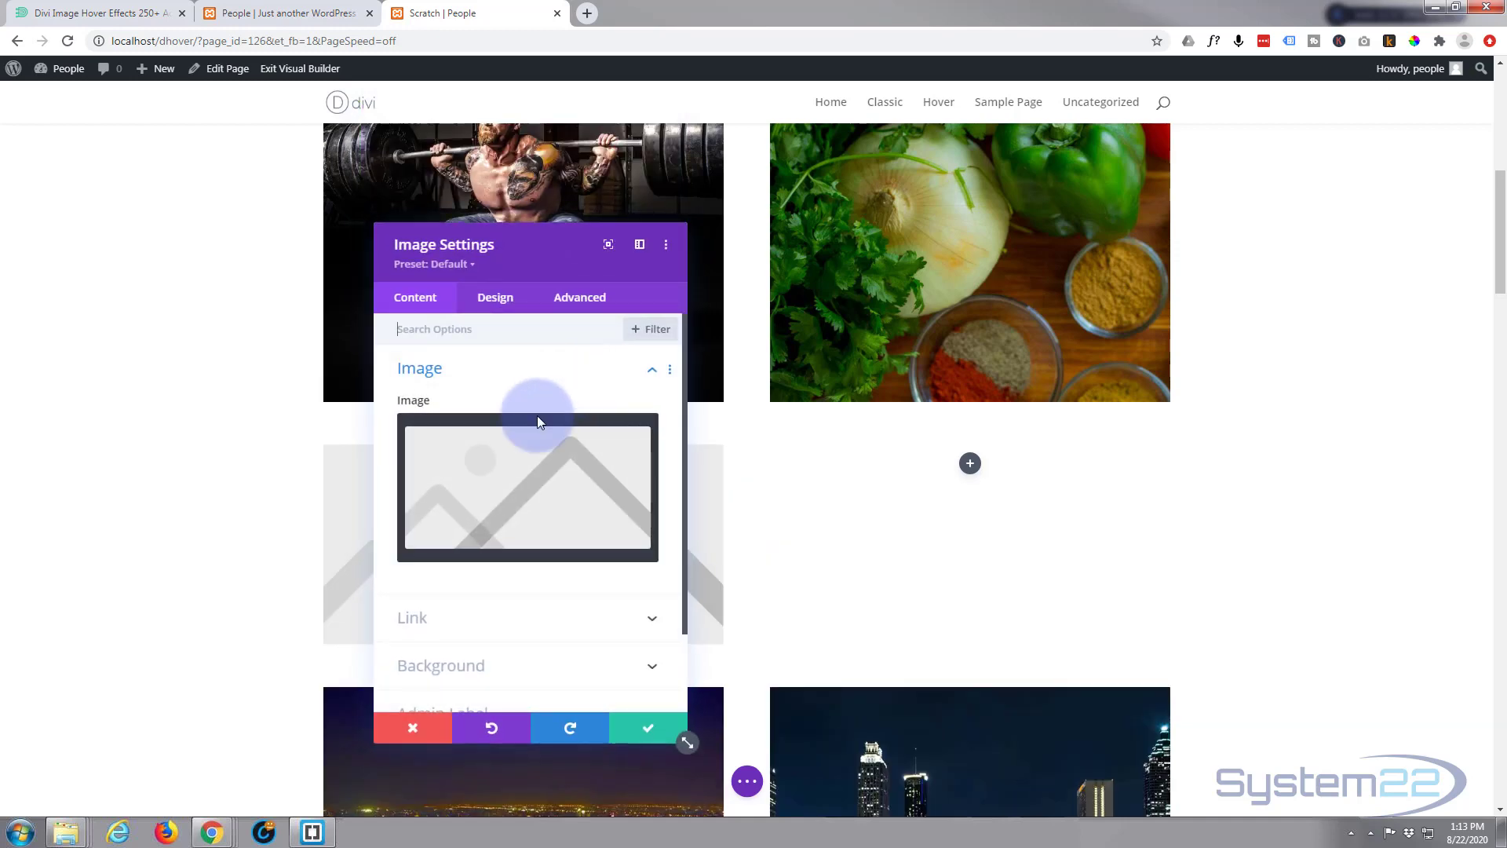
# Choose the egg-and-peppers picture 12.jpg from the media library for the Image module and save the module
pyautogui.click(527, 468)
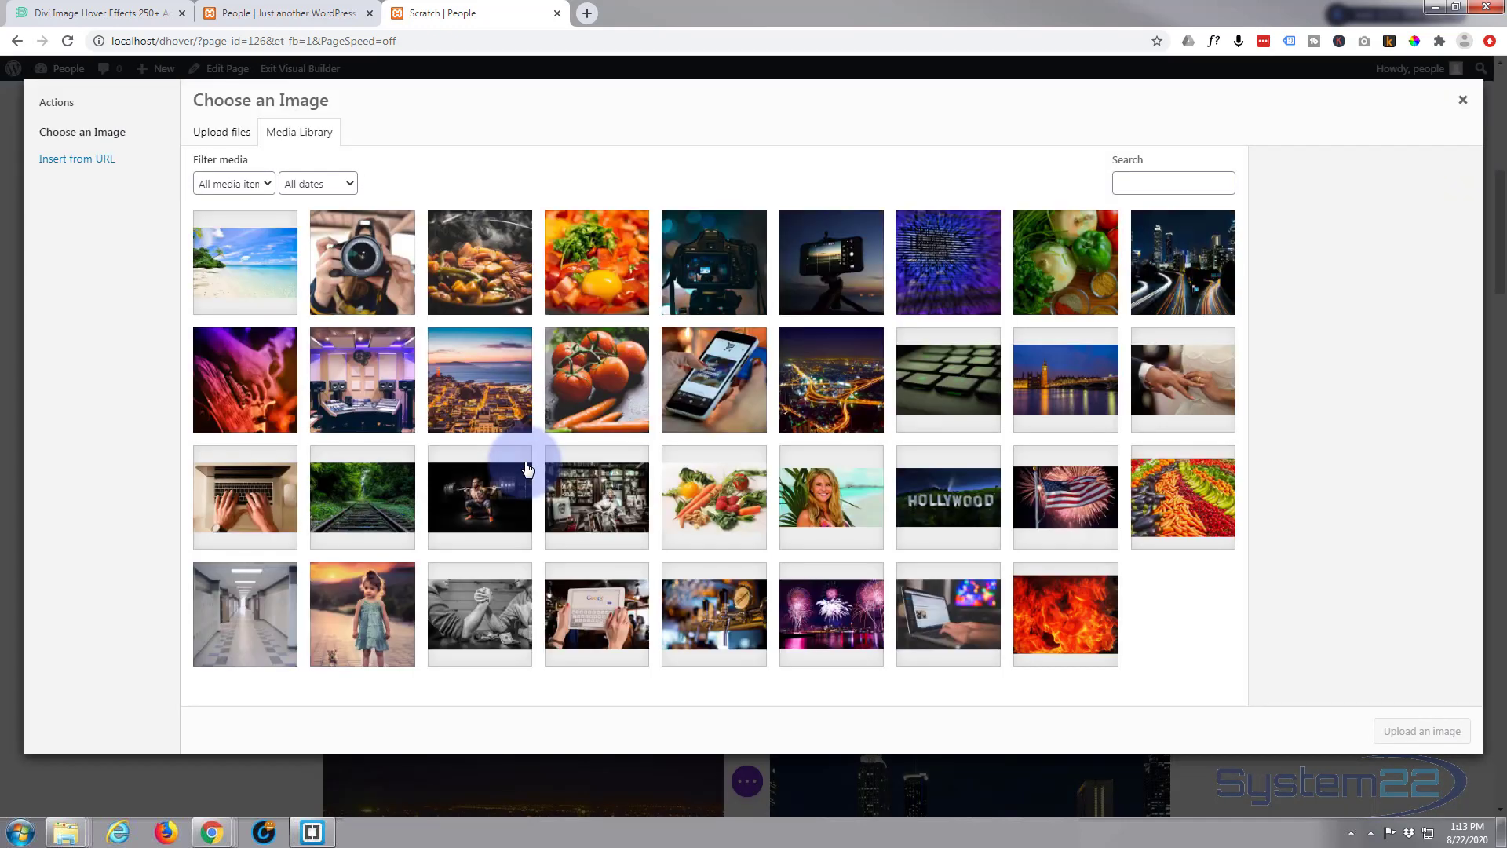
pyautogui.click(601, 263)
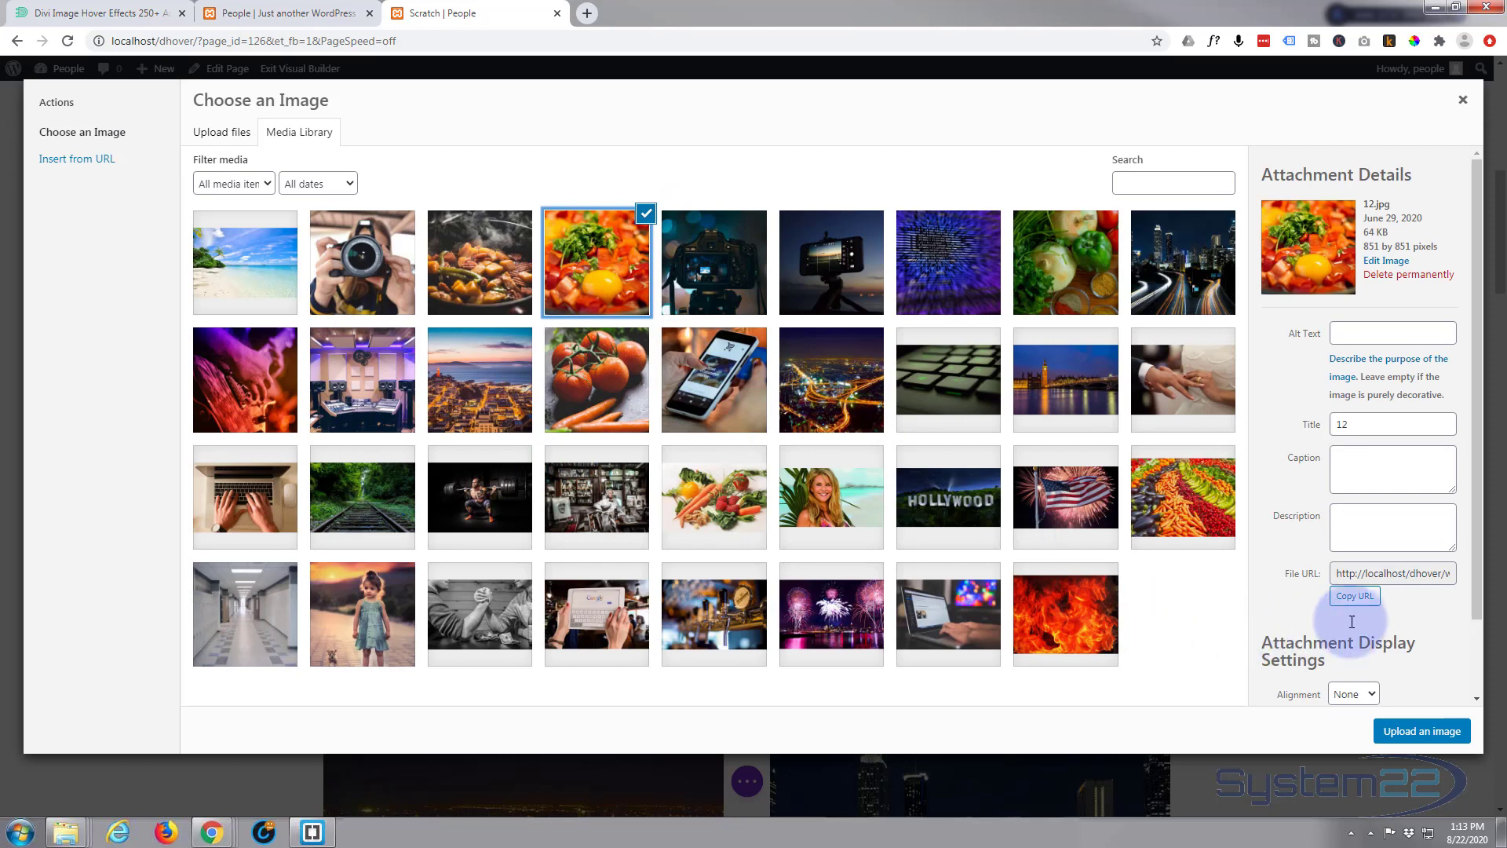
pyautogui.click(1421, 732)
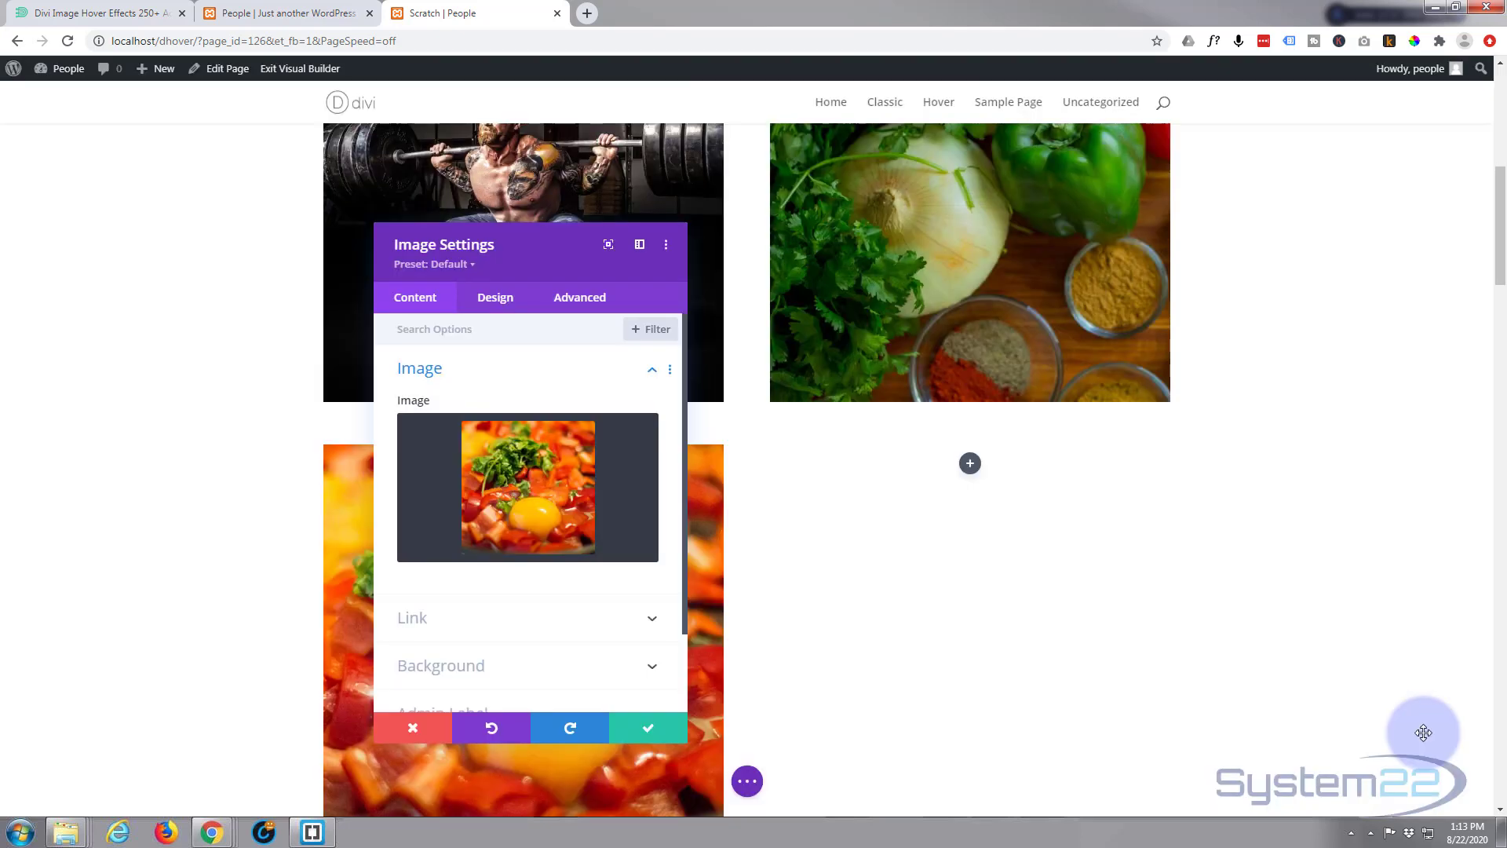
pyautogui.click(648, 729)
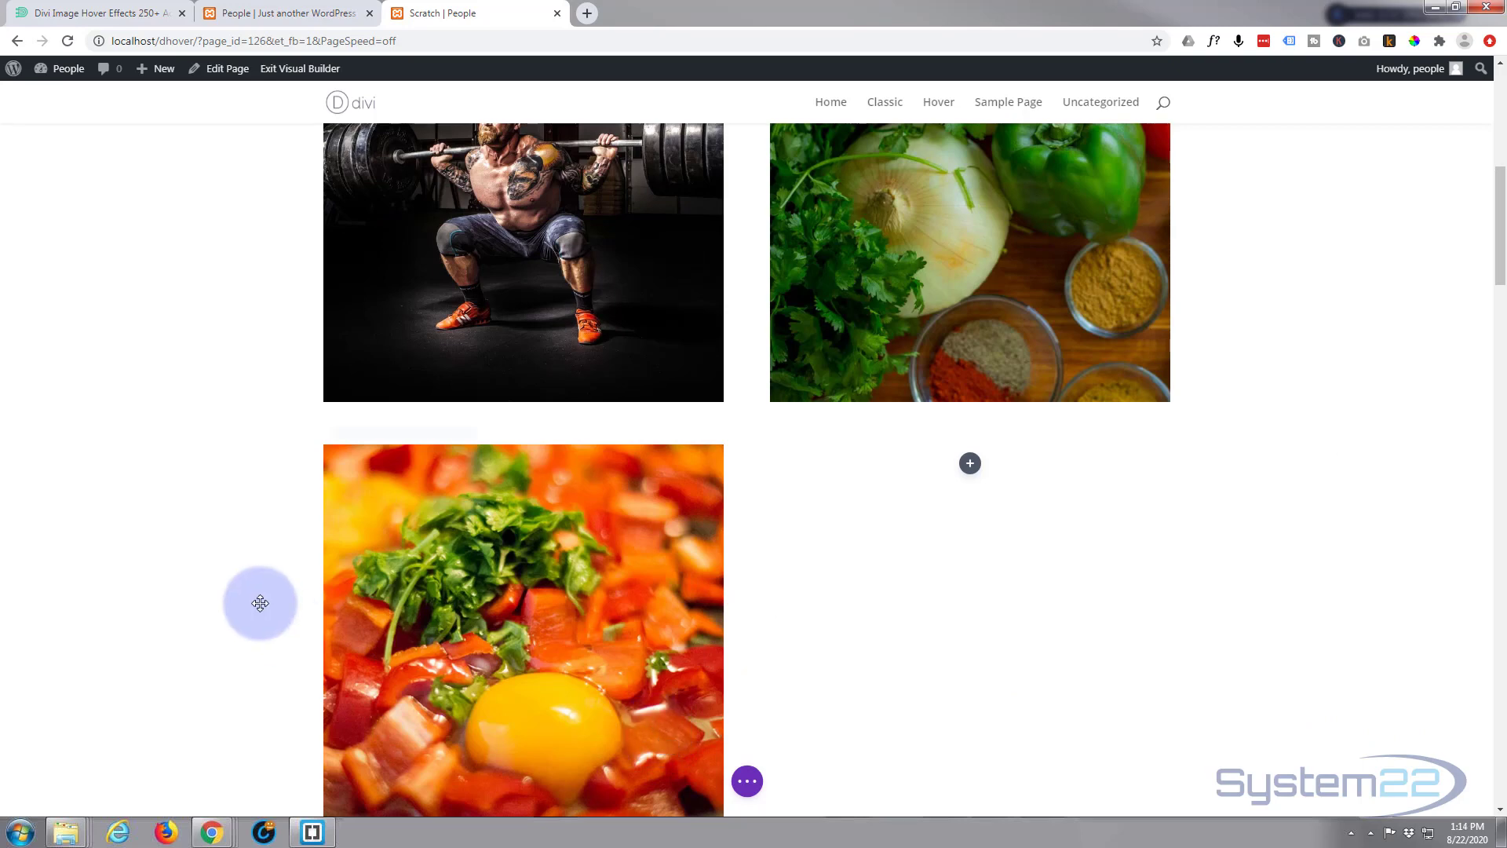
# Set the vegetables picture 8.jpg as the background image of the new row's first column and save the row settings
pyautogui.scroll(-1, 261, 603)
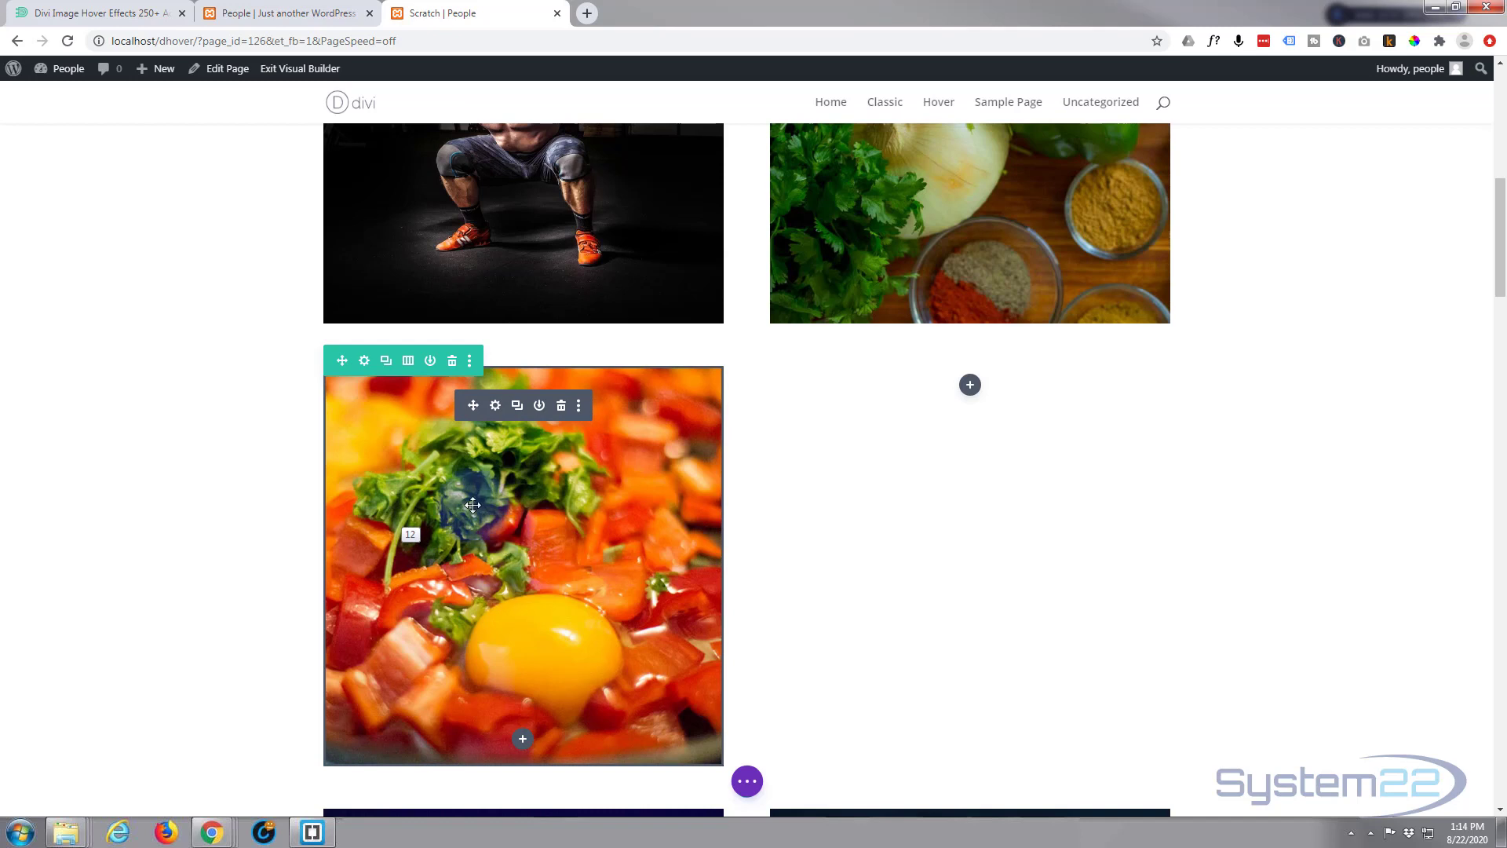
pyautogui.click(365, 361)
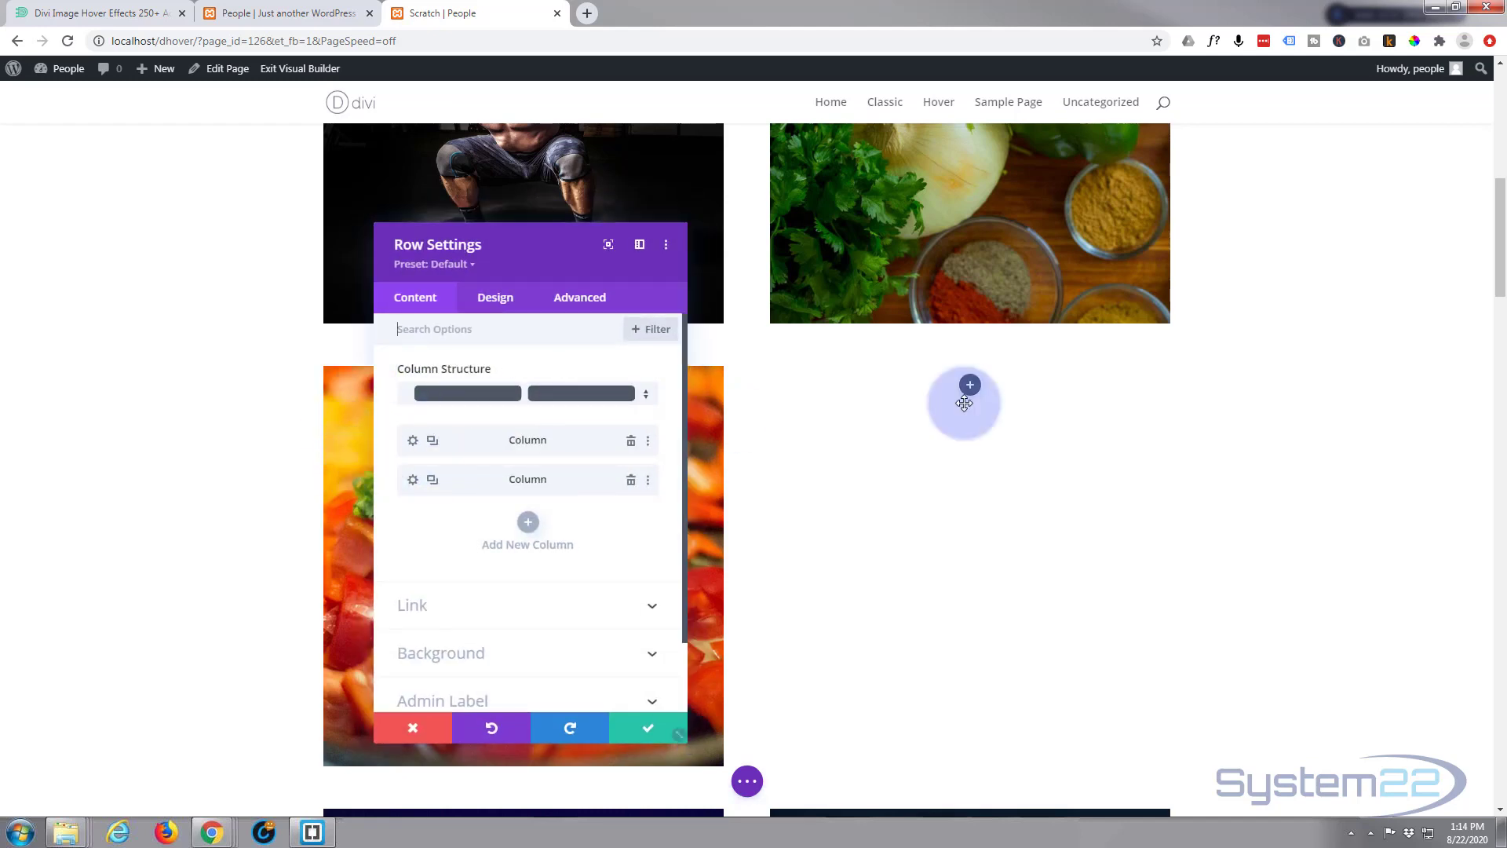
pyautogui.click(412, 442)
pyautogui.click(514, 558)
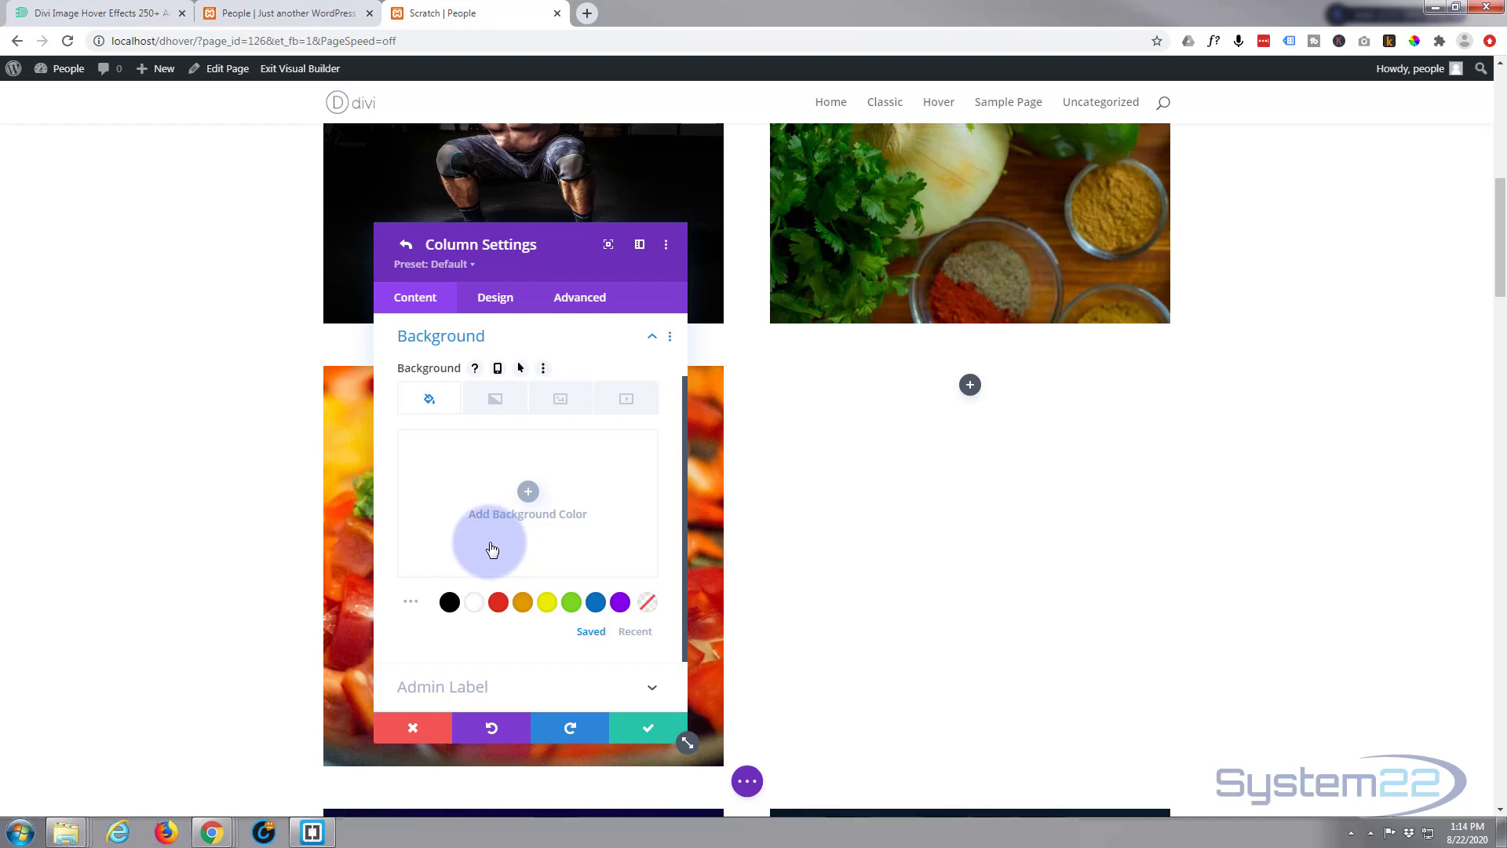
pyautogui.click(562, 401)
pyautogui.click(529, 492)
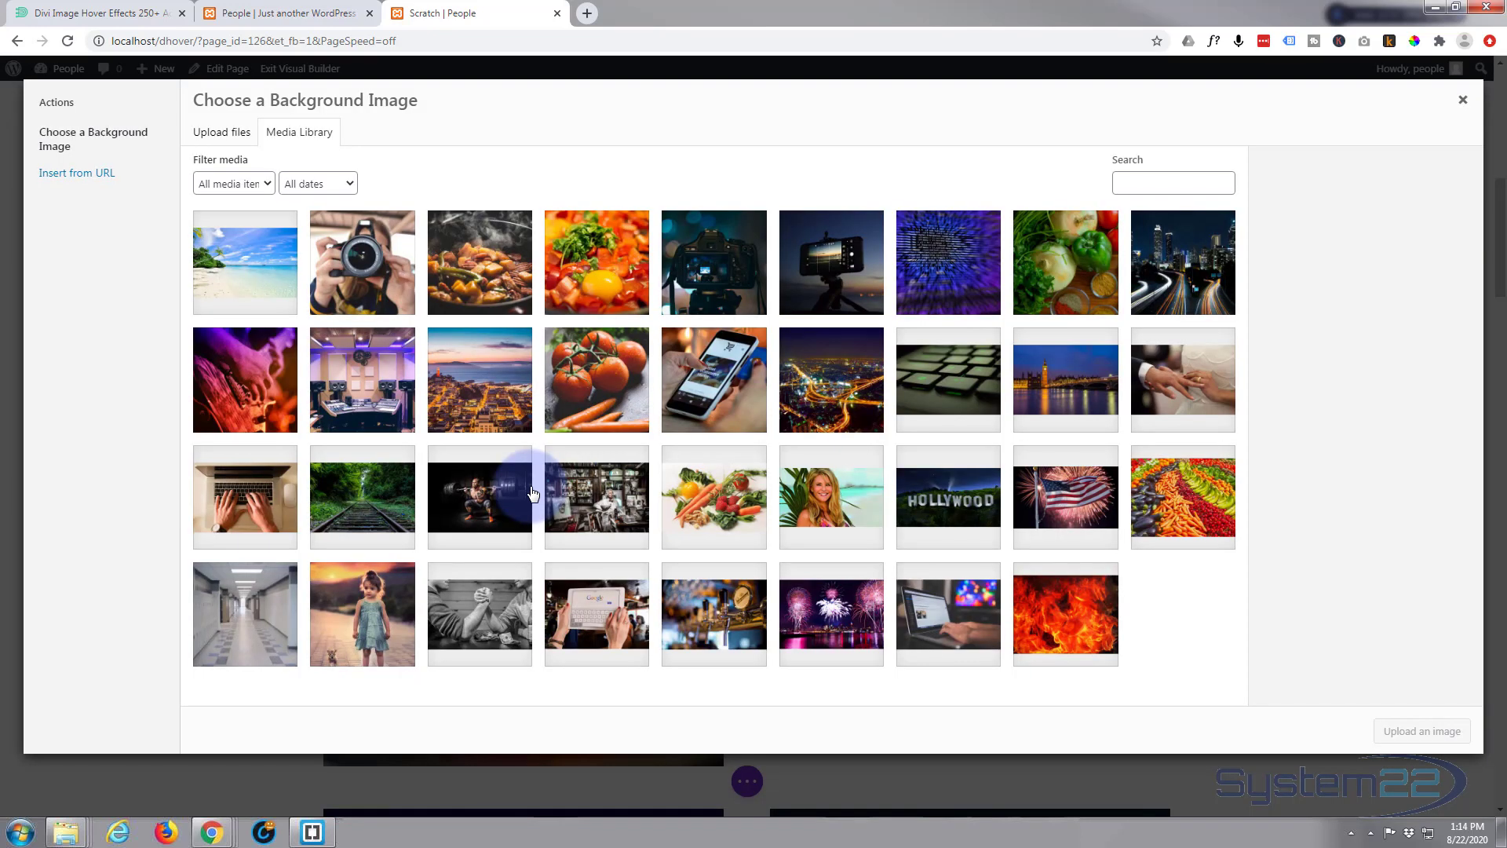
pyautogui.click(1080, 269)
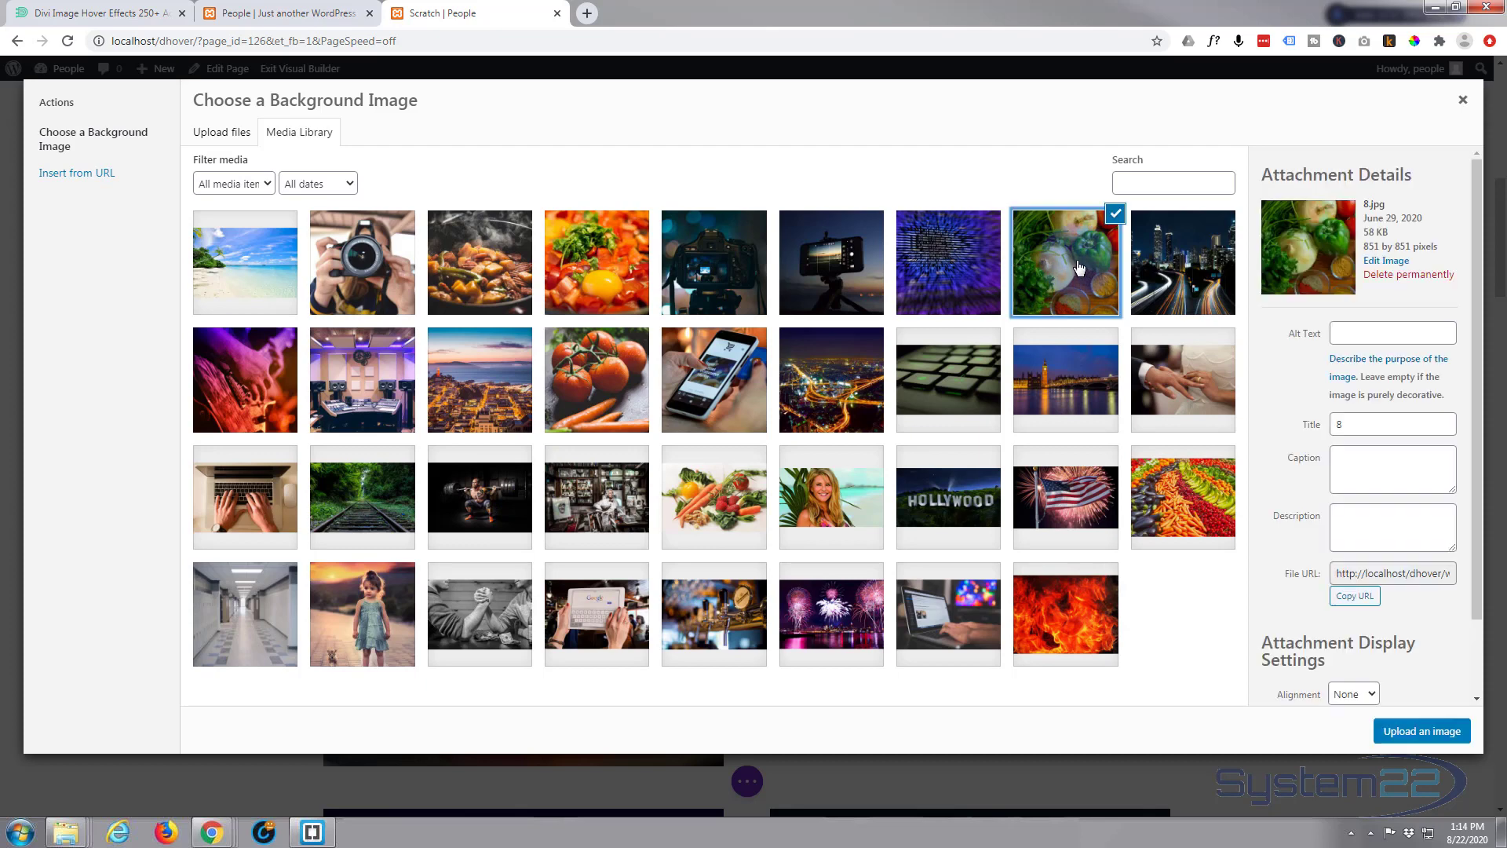
pyautogui.click(1422, 732)
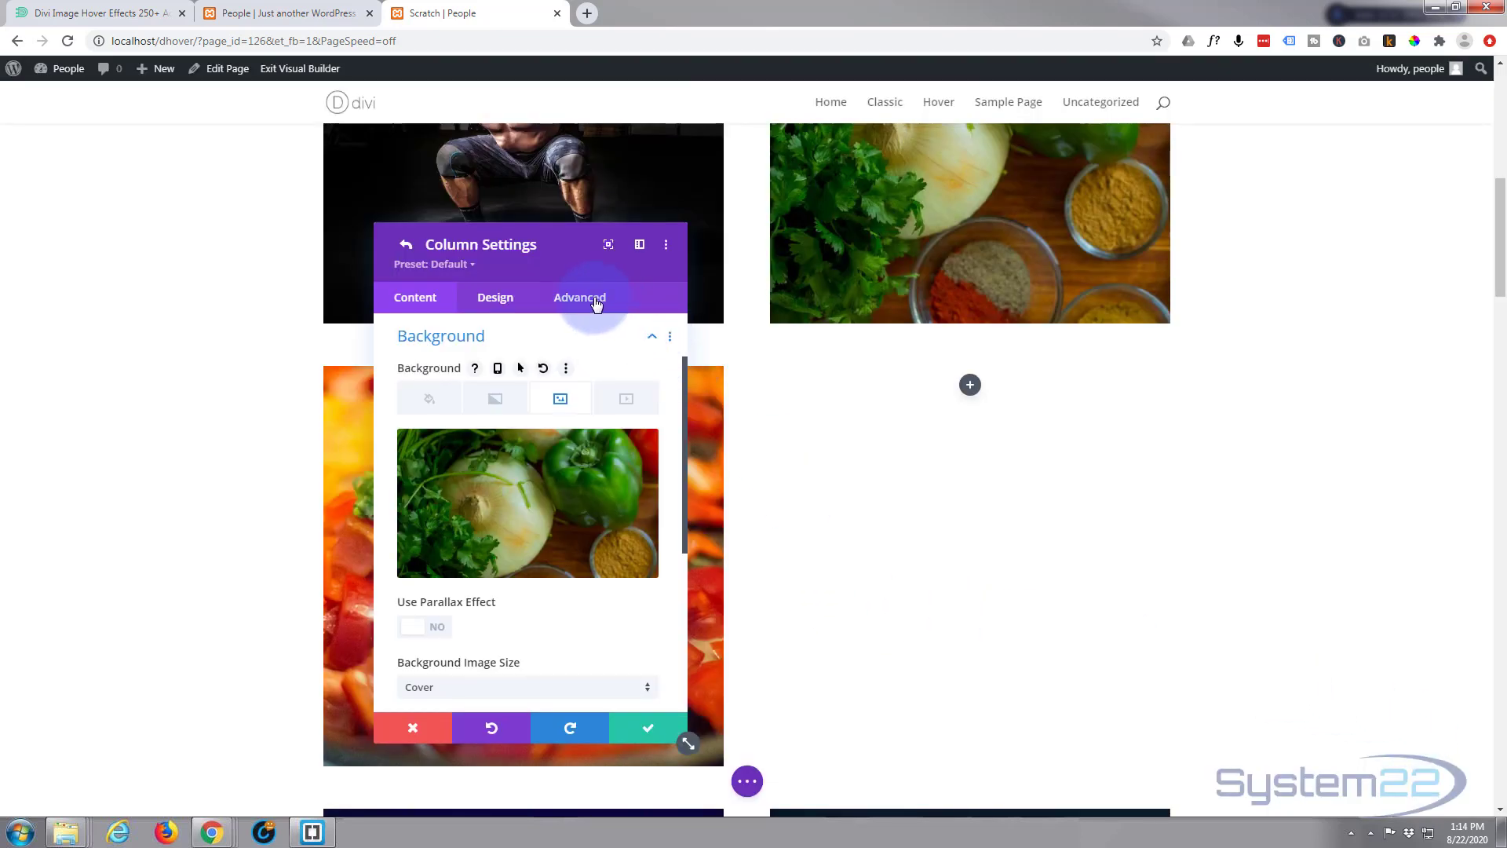
pyautogui.moveTo(573, 262); pyautogui.dragTo(1090, 306)
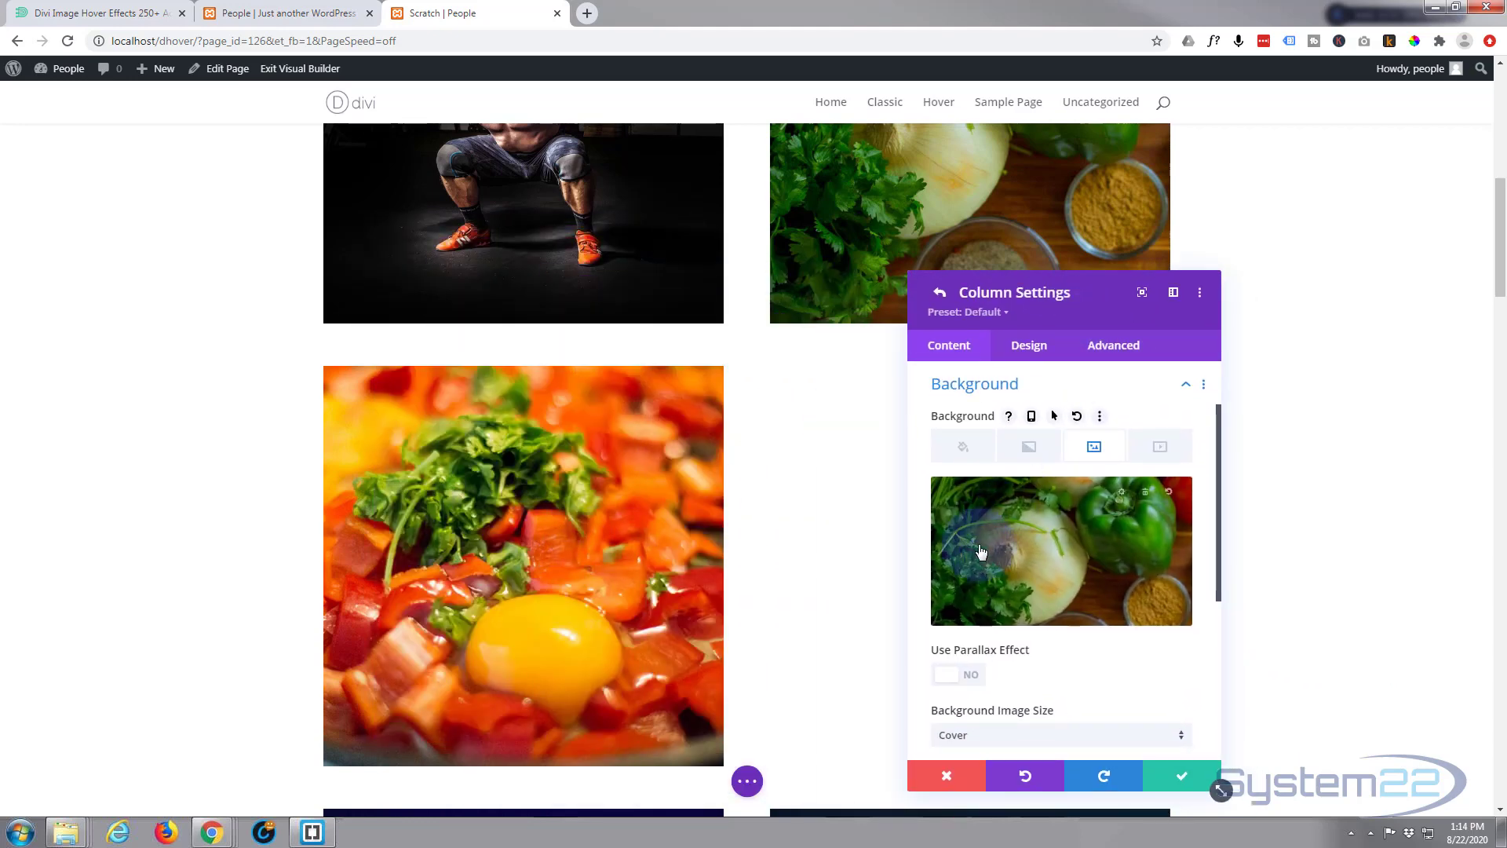
pyautogui.click(1187, 782)
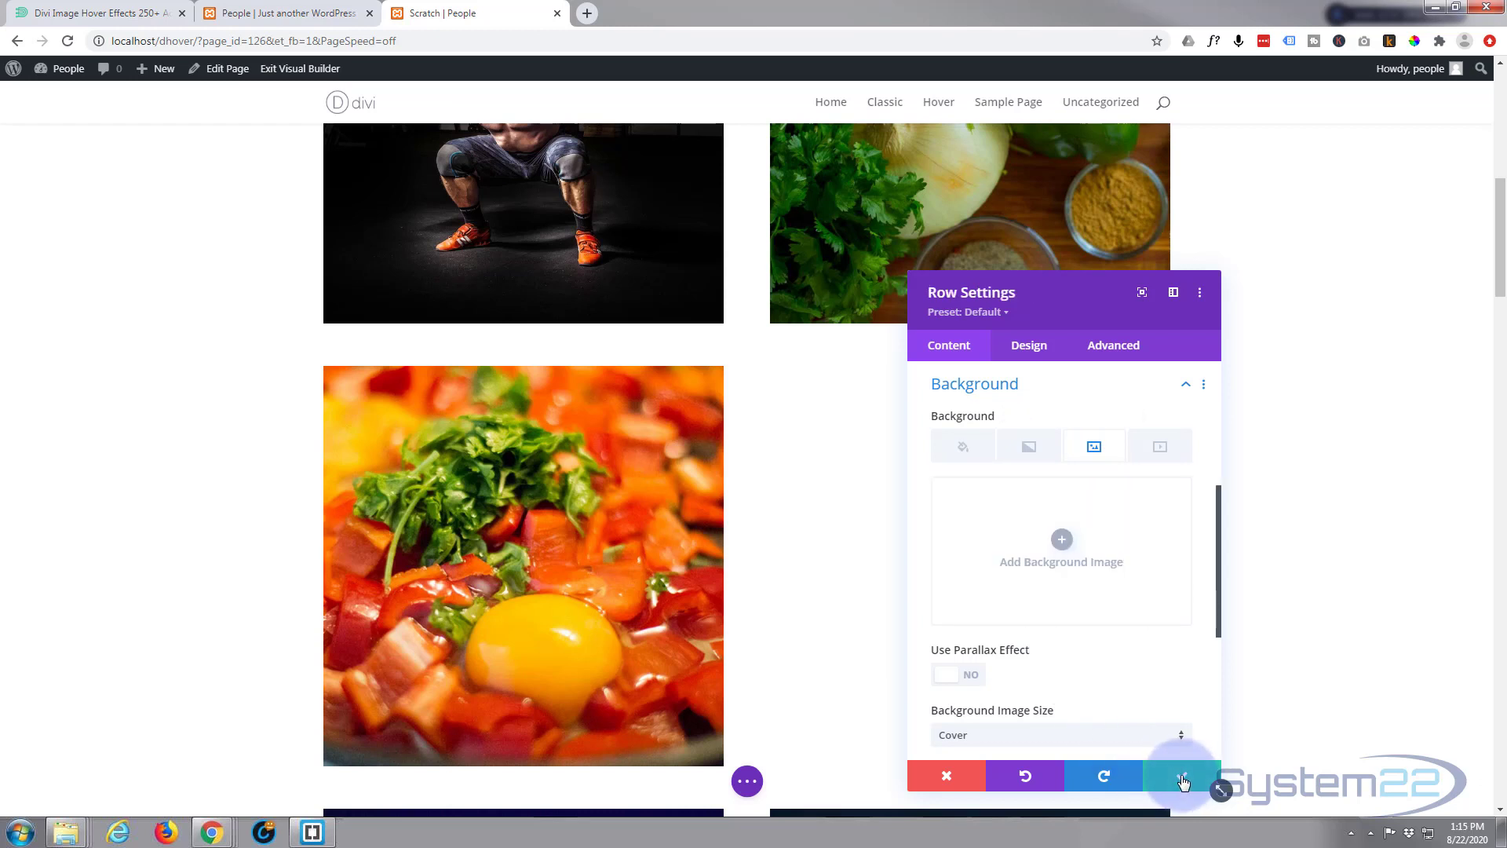
pyautogui.click(1184, 782)
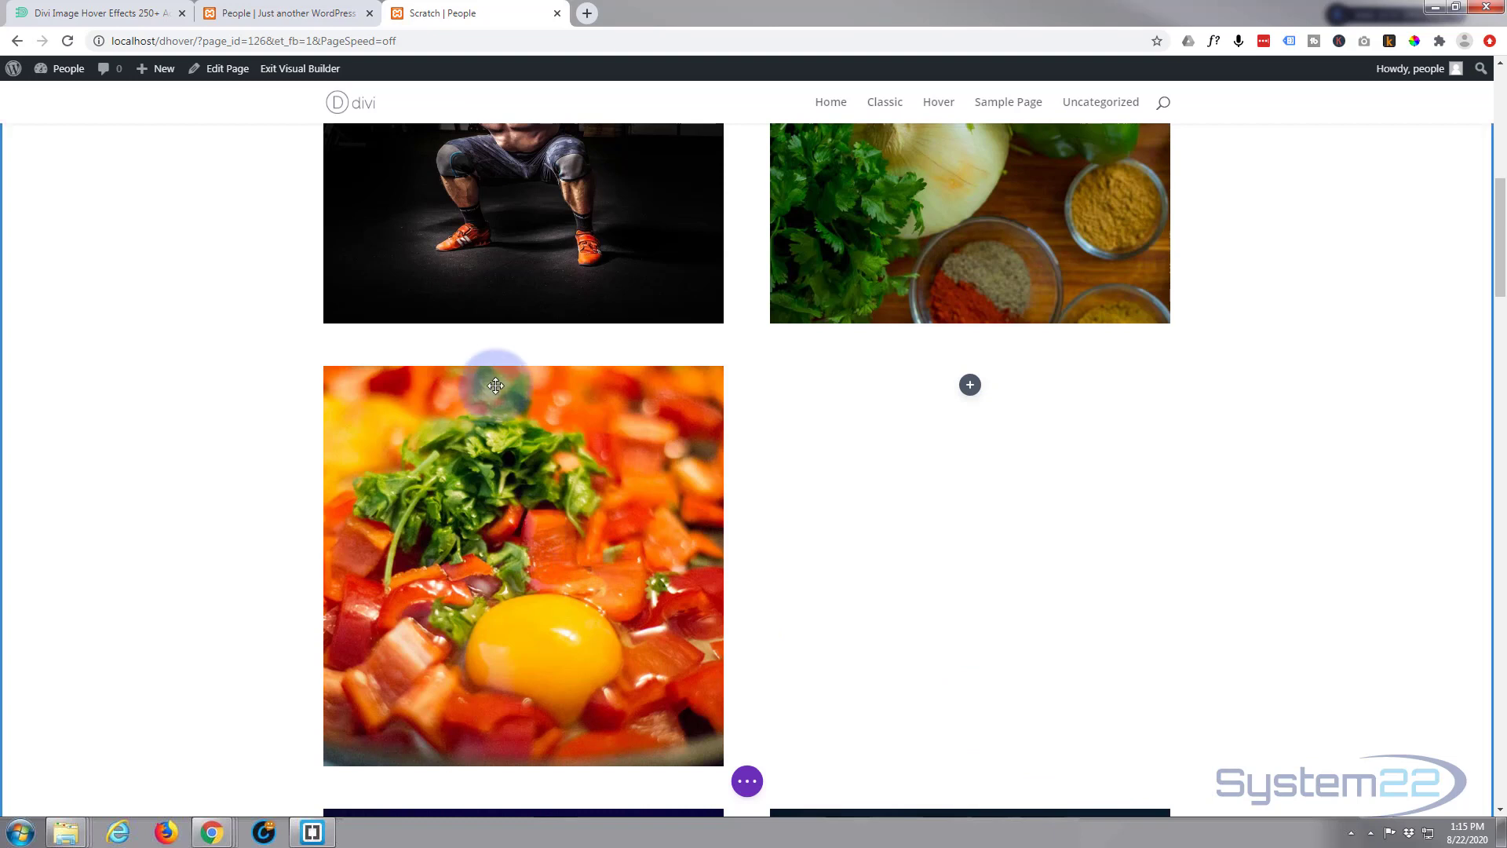
# Open the egg-and-peppers Image module's design settings and expand its Filters options down to Opacity and Blur
pyautogui.moveTo(494, 396)
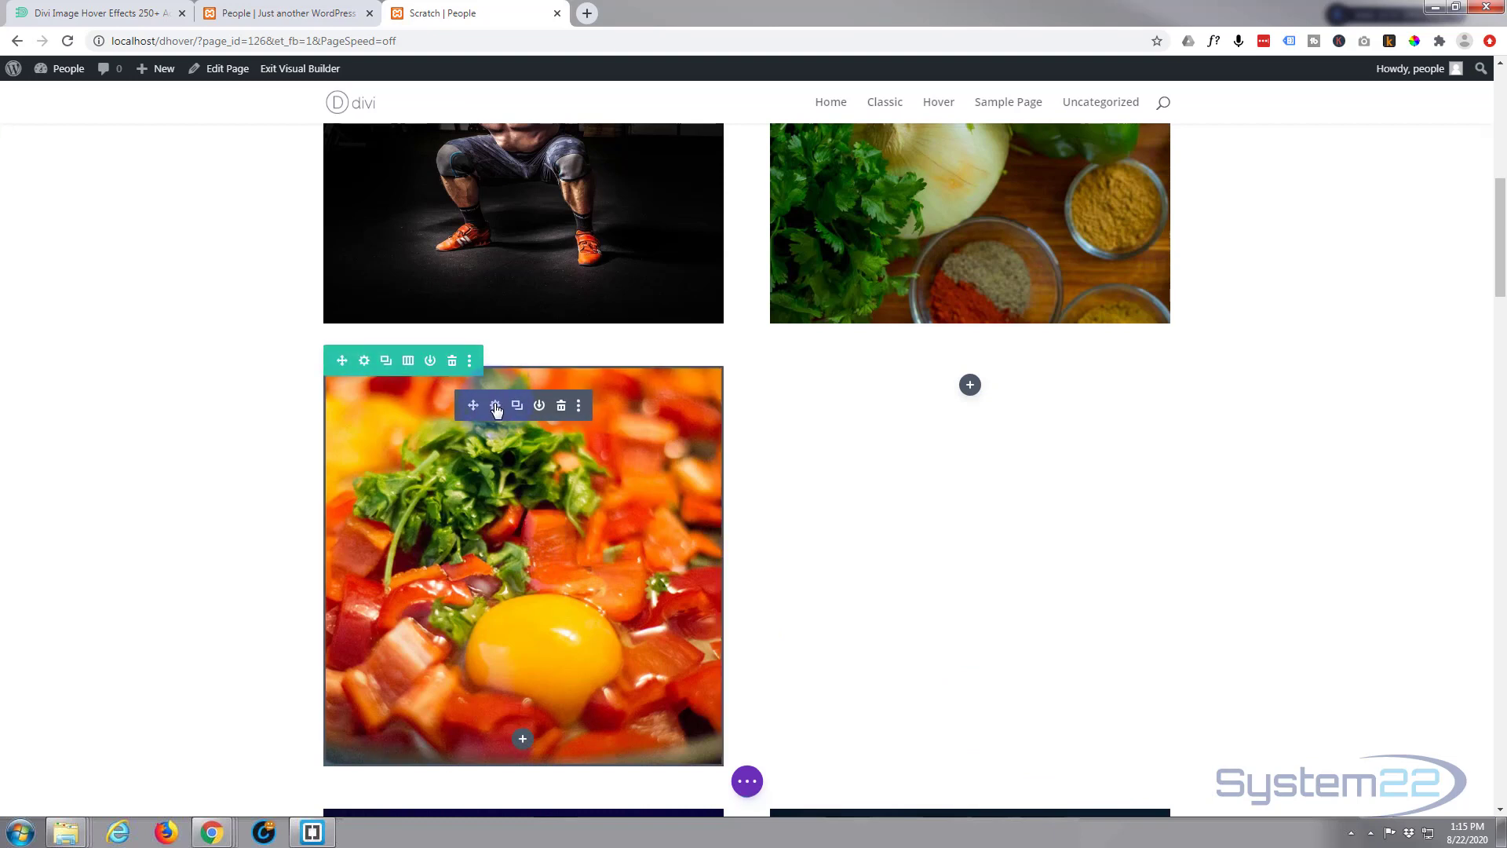
pyautogui.click(495, 405)
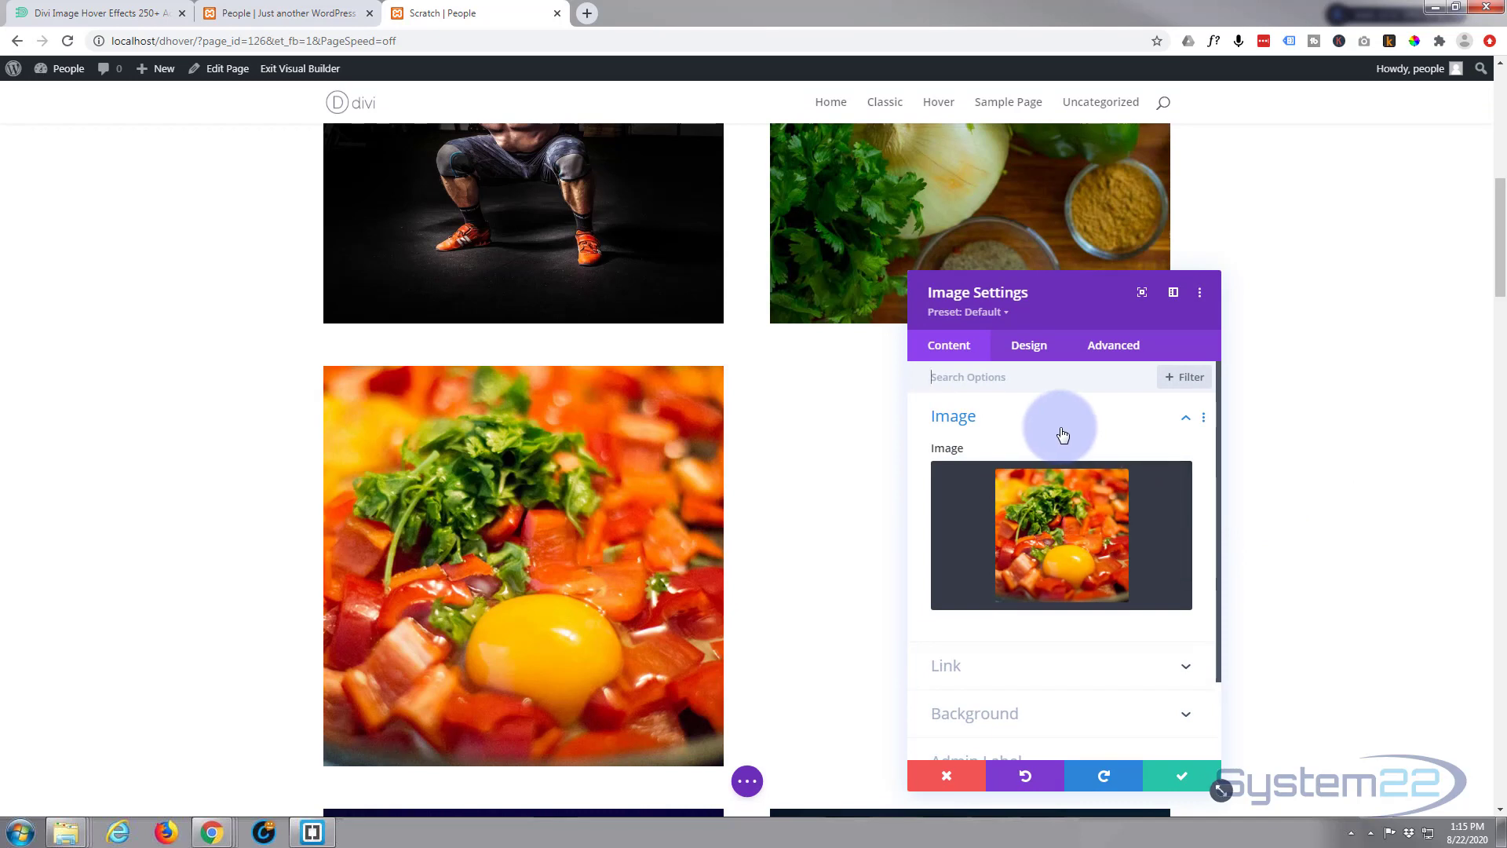
pyautogui.click(1034, 353)
pyautogui.click(952, 374)
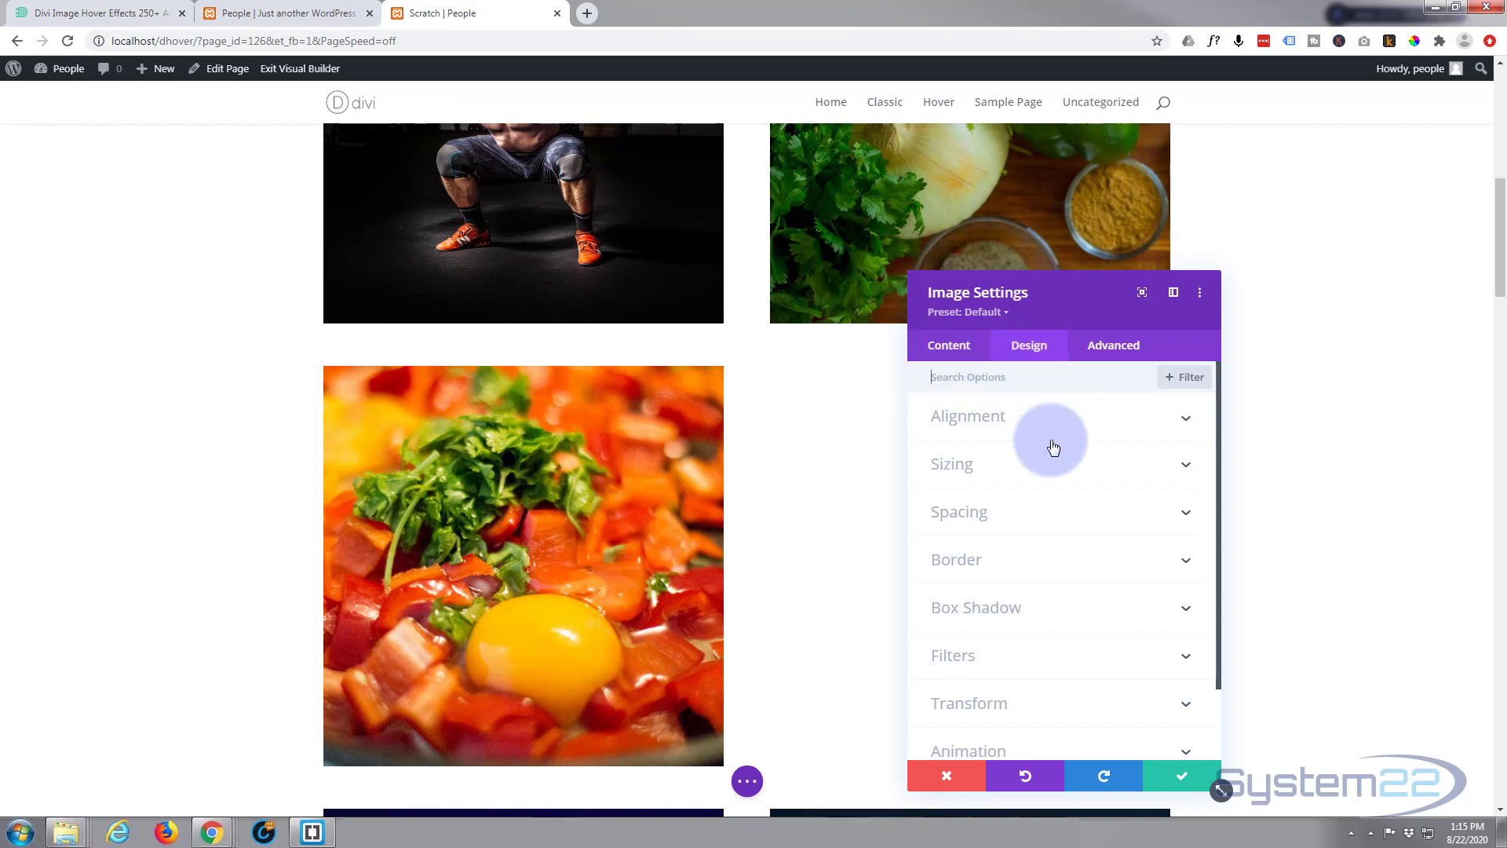
pyautogui.scroll(-2, 1061, 615)
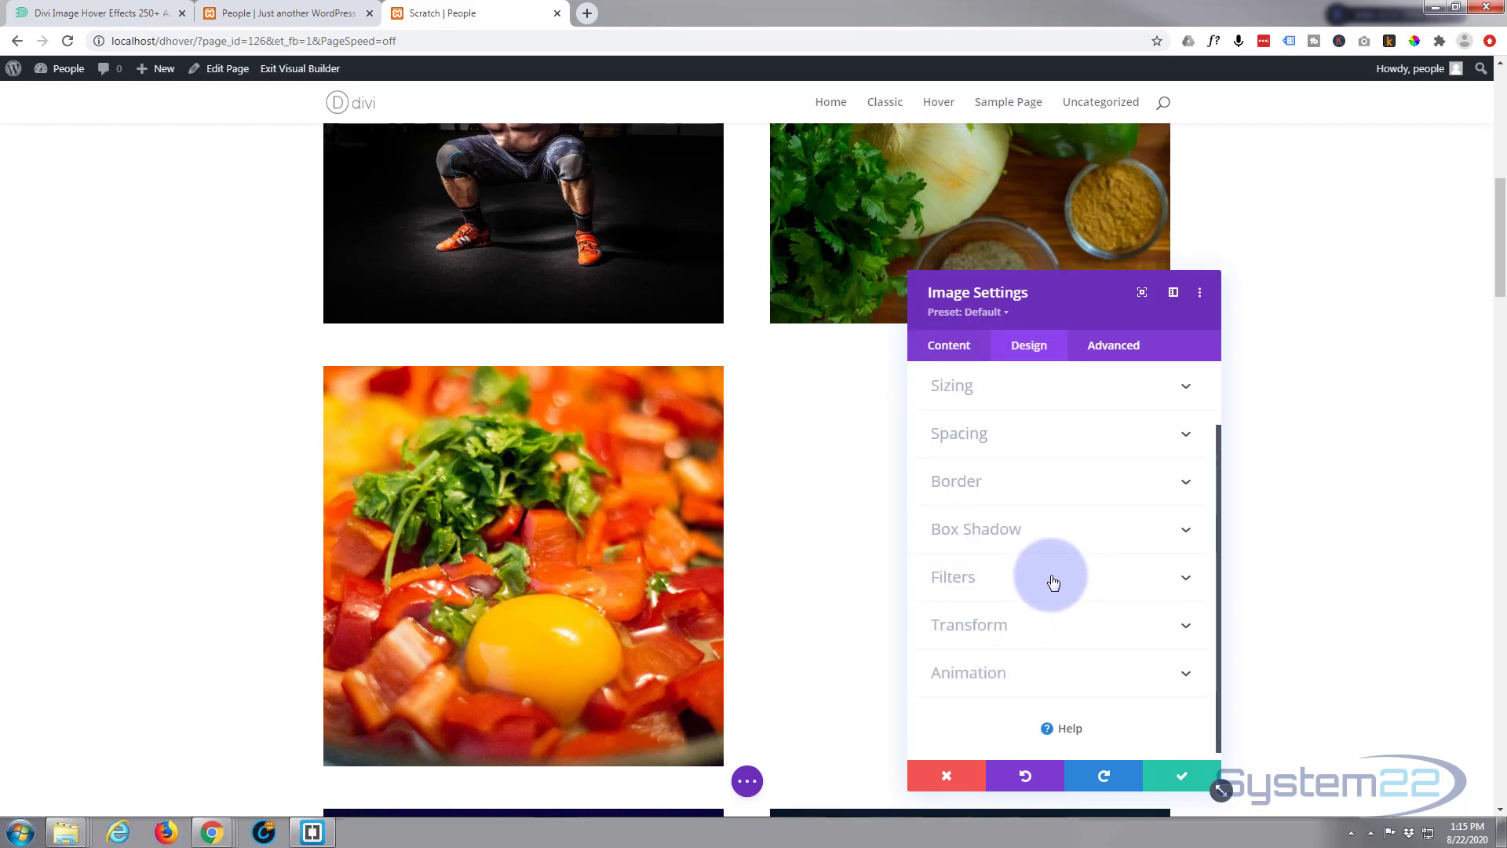
pyautogui.click(1054, 583)
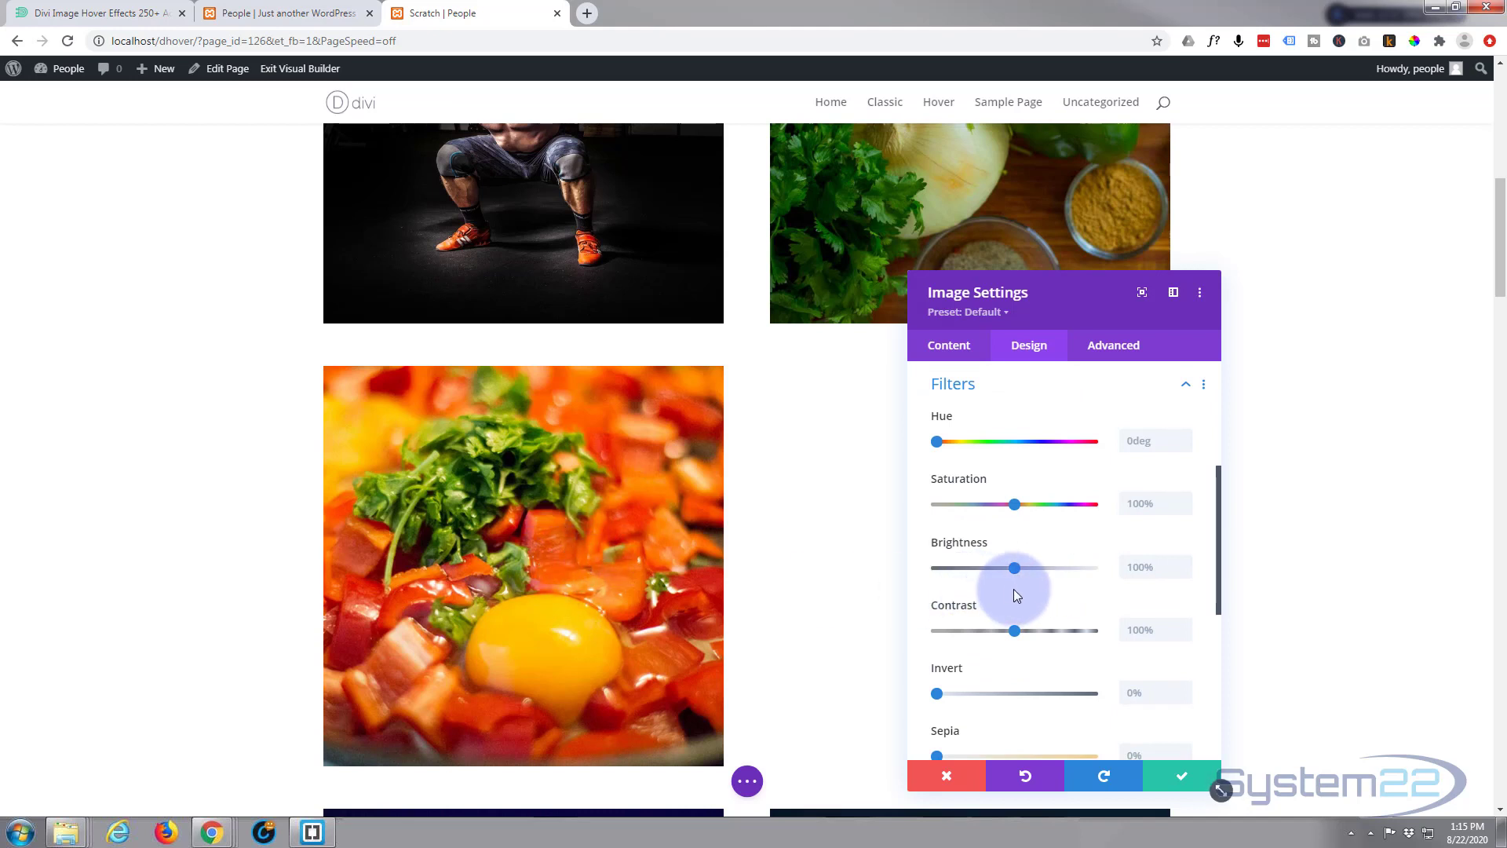
pyautogui.scroll(-2, 1014, 589)
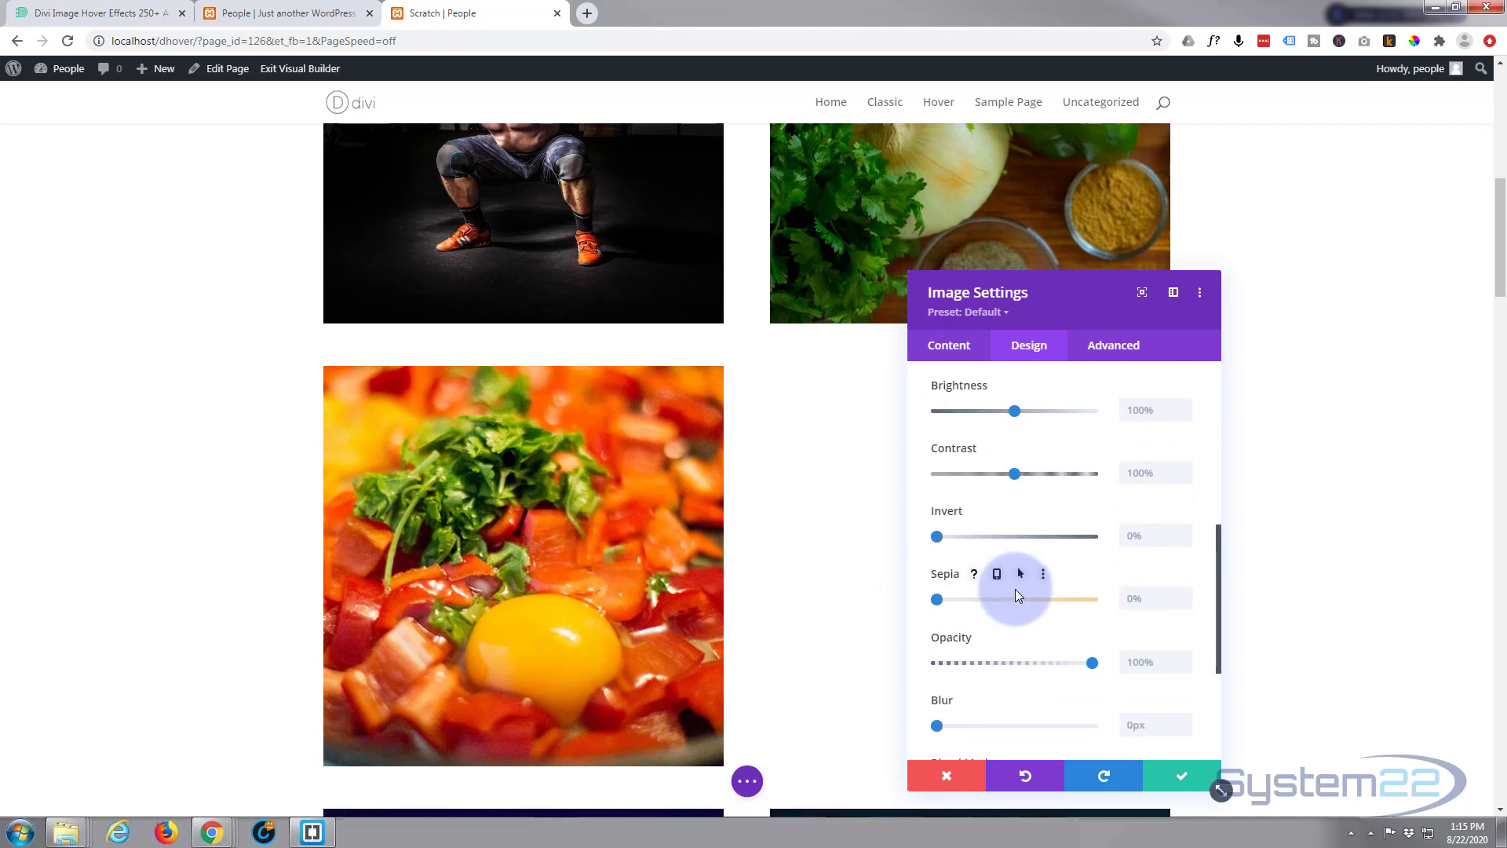
pyautogui.moveTo(1086, 663)
pyautogui.mouseDown()
pyautogui.moveTo(923, 666)
pyautogui.moveTo(1102, 670)
pyautogui.mouseUp()
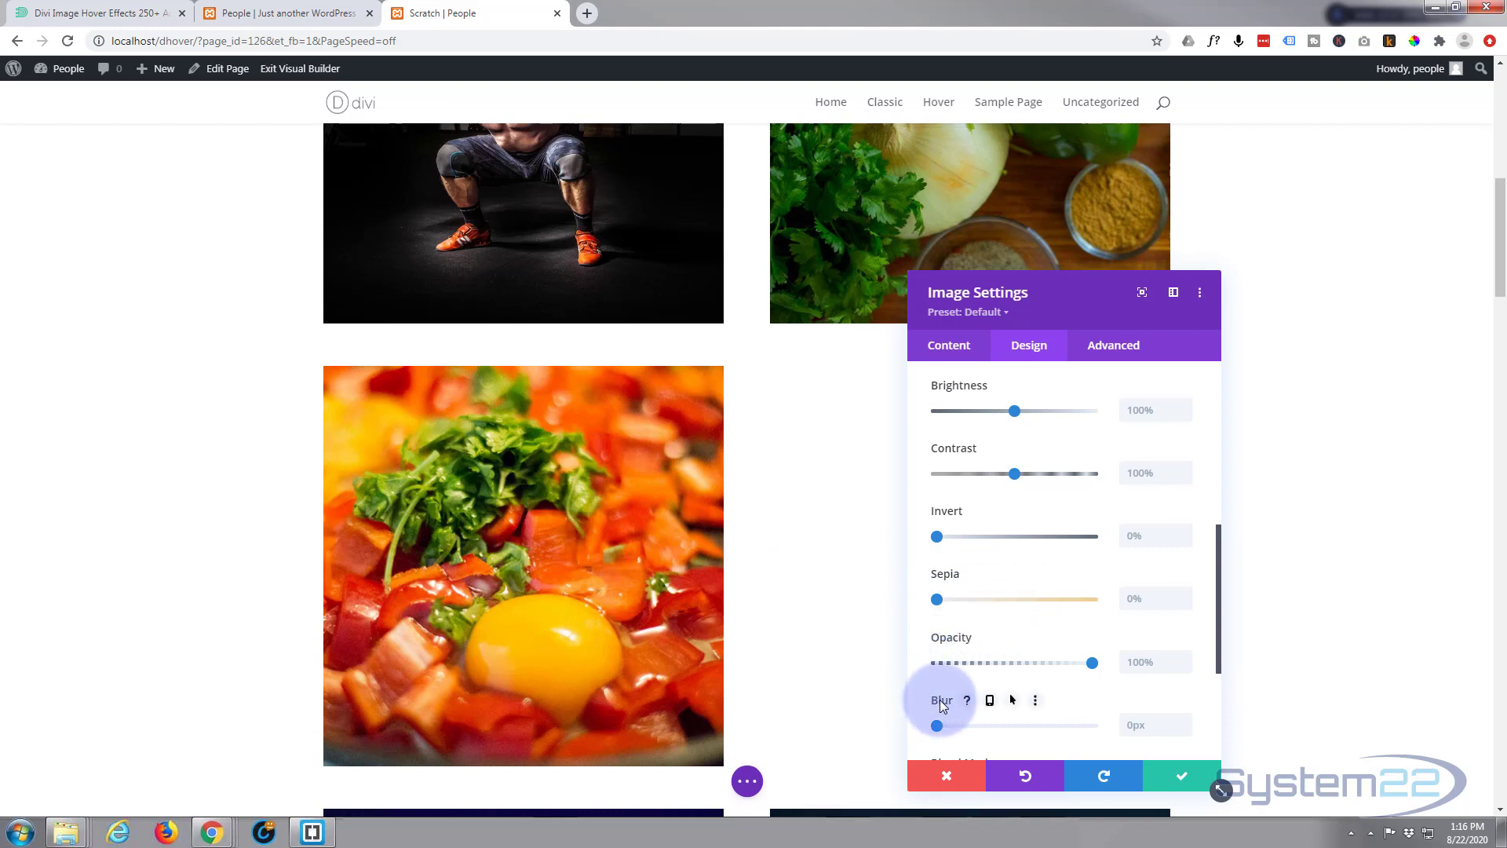
# Enable hover values for the image's Blur filter, with 31px on desktop and 0px on hover
pyautogui.click(1014, 701)
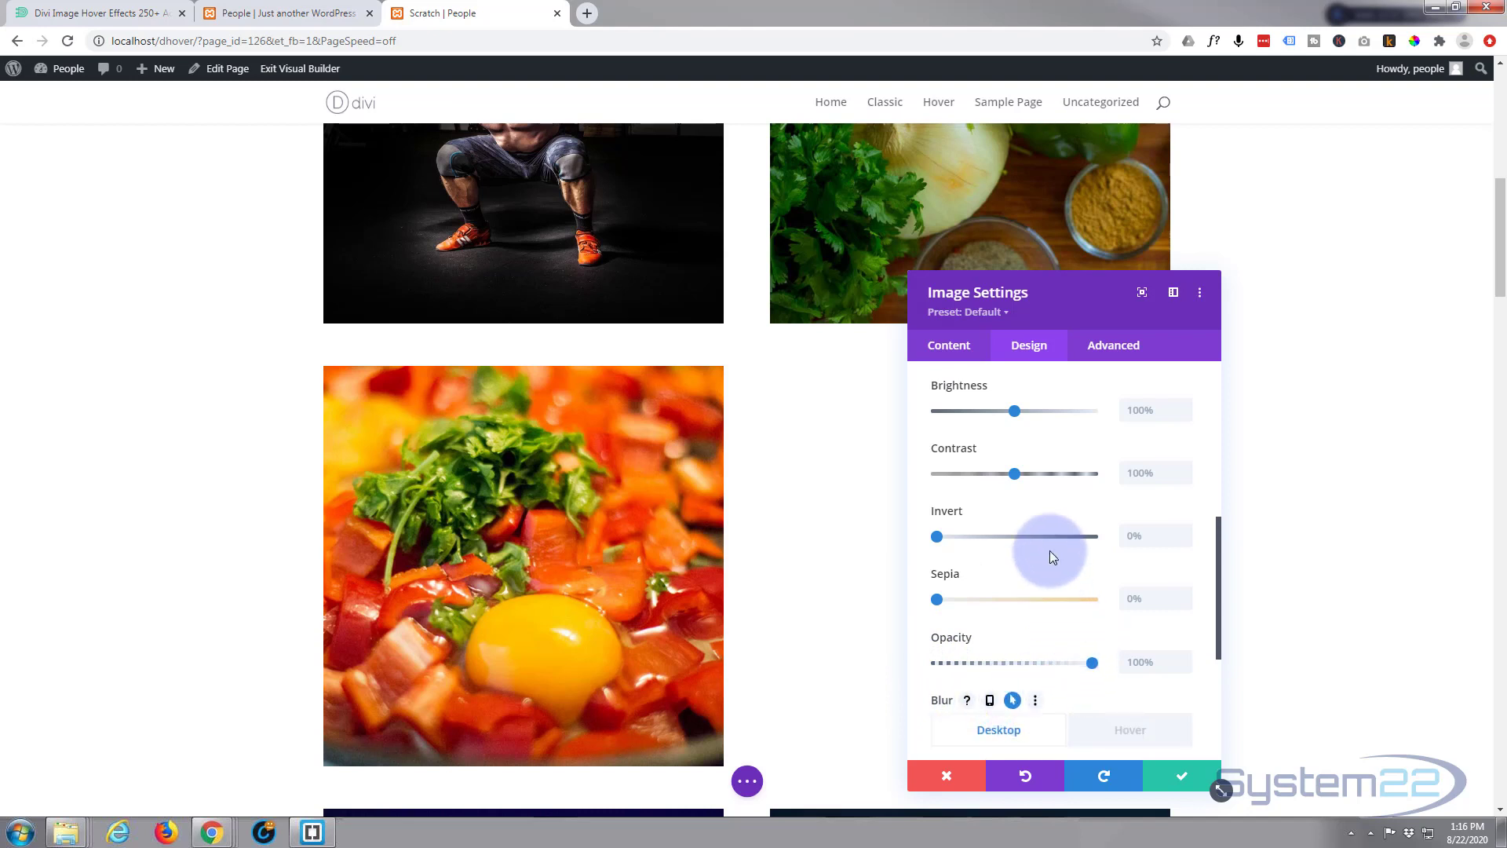
pyautogui.scroll(-1, 1049, 549)
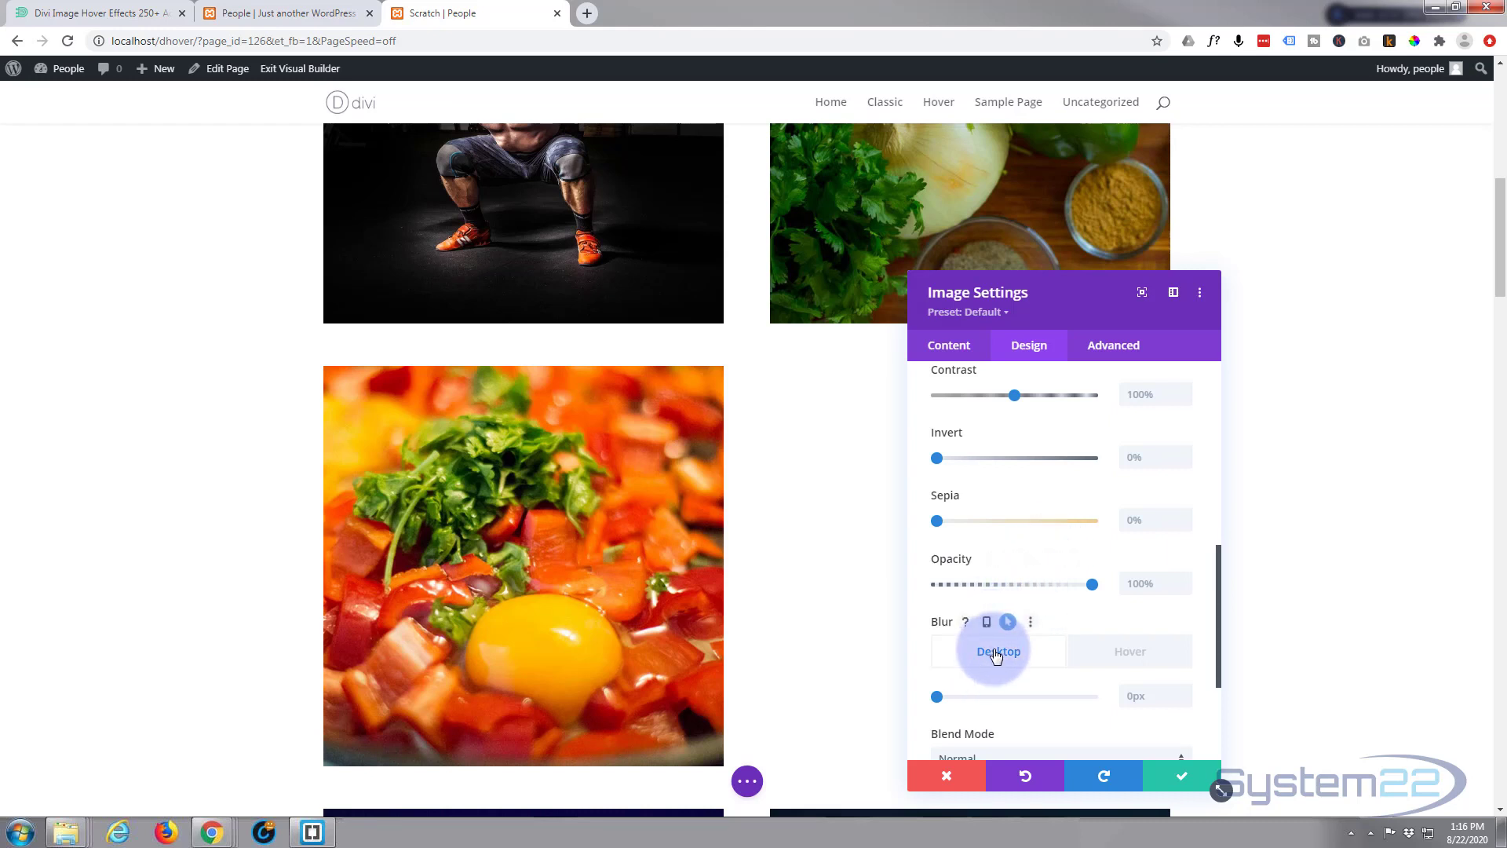
pyautogui.click(1154, 659)
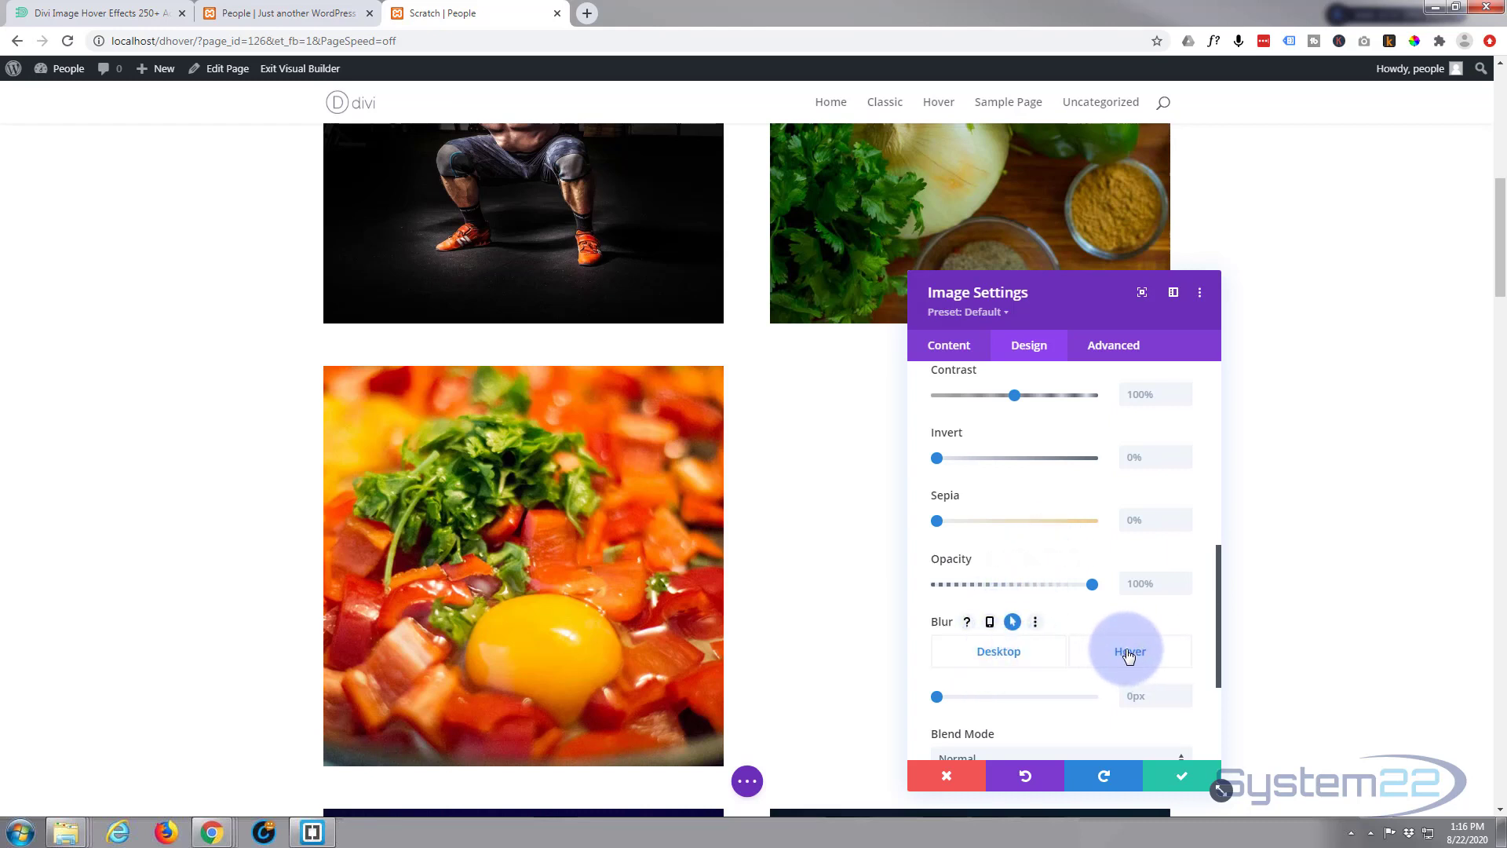
pyautogui.click(999, 658)
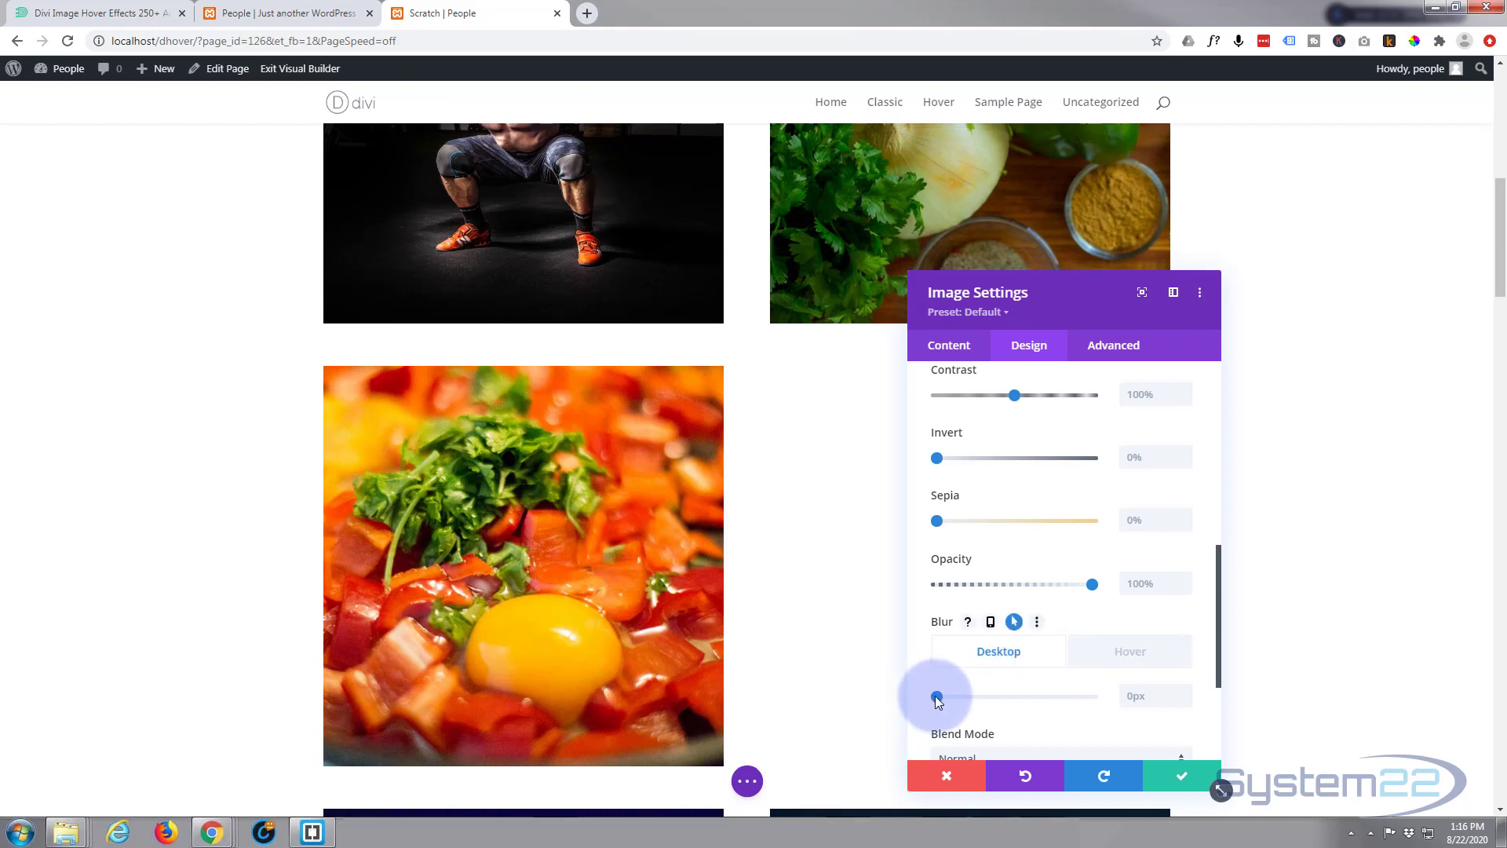
pyautogui.moveTo(938, 697); pyautogui.dragTo(1032, 698)
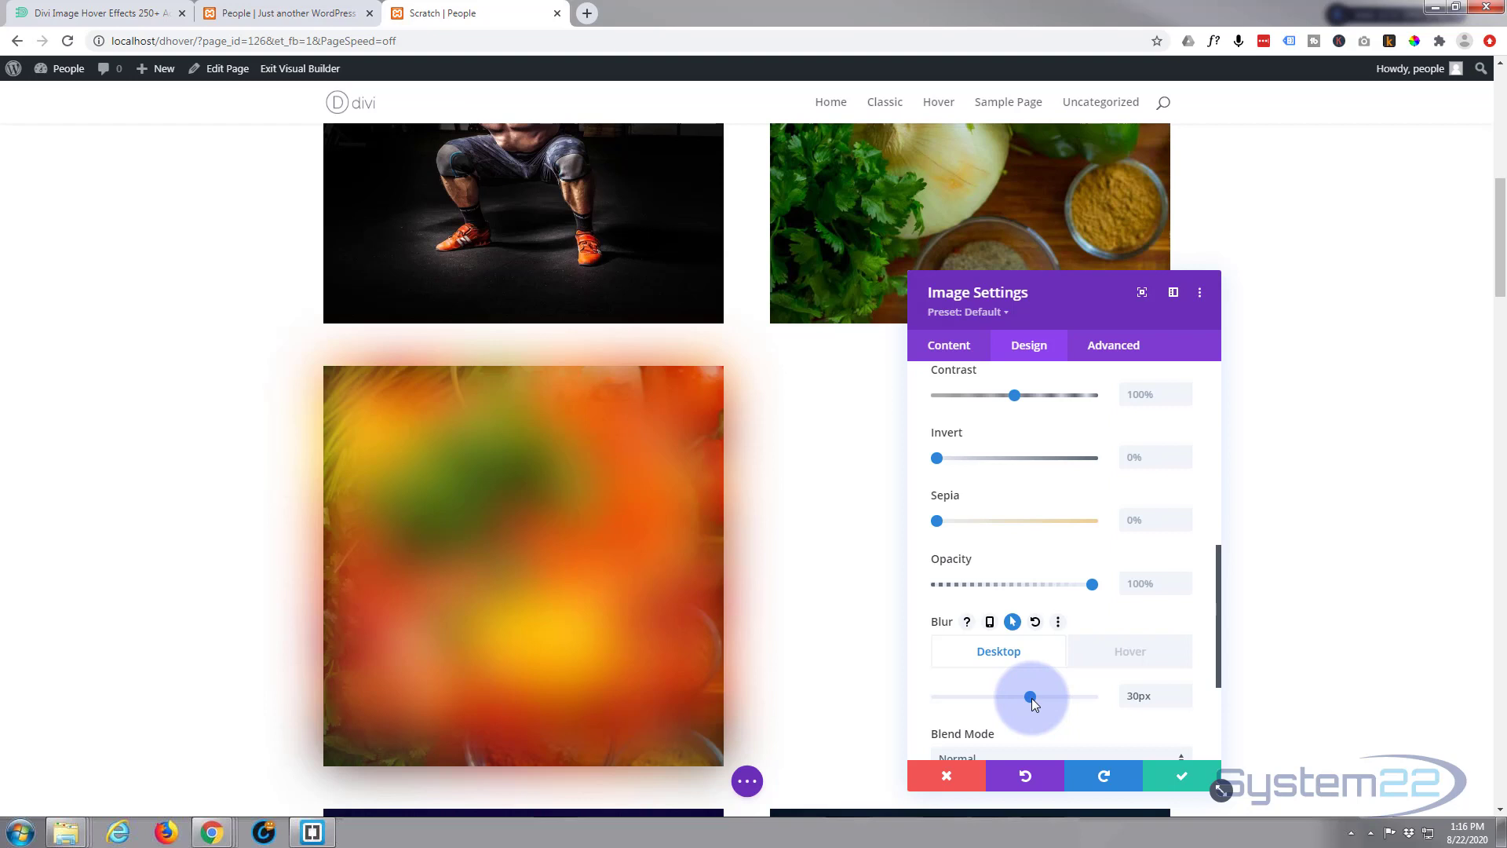
pyautogui.click(1130, 651)
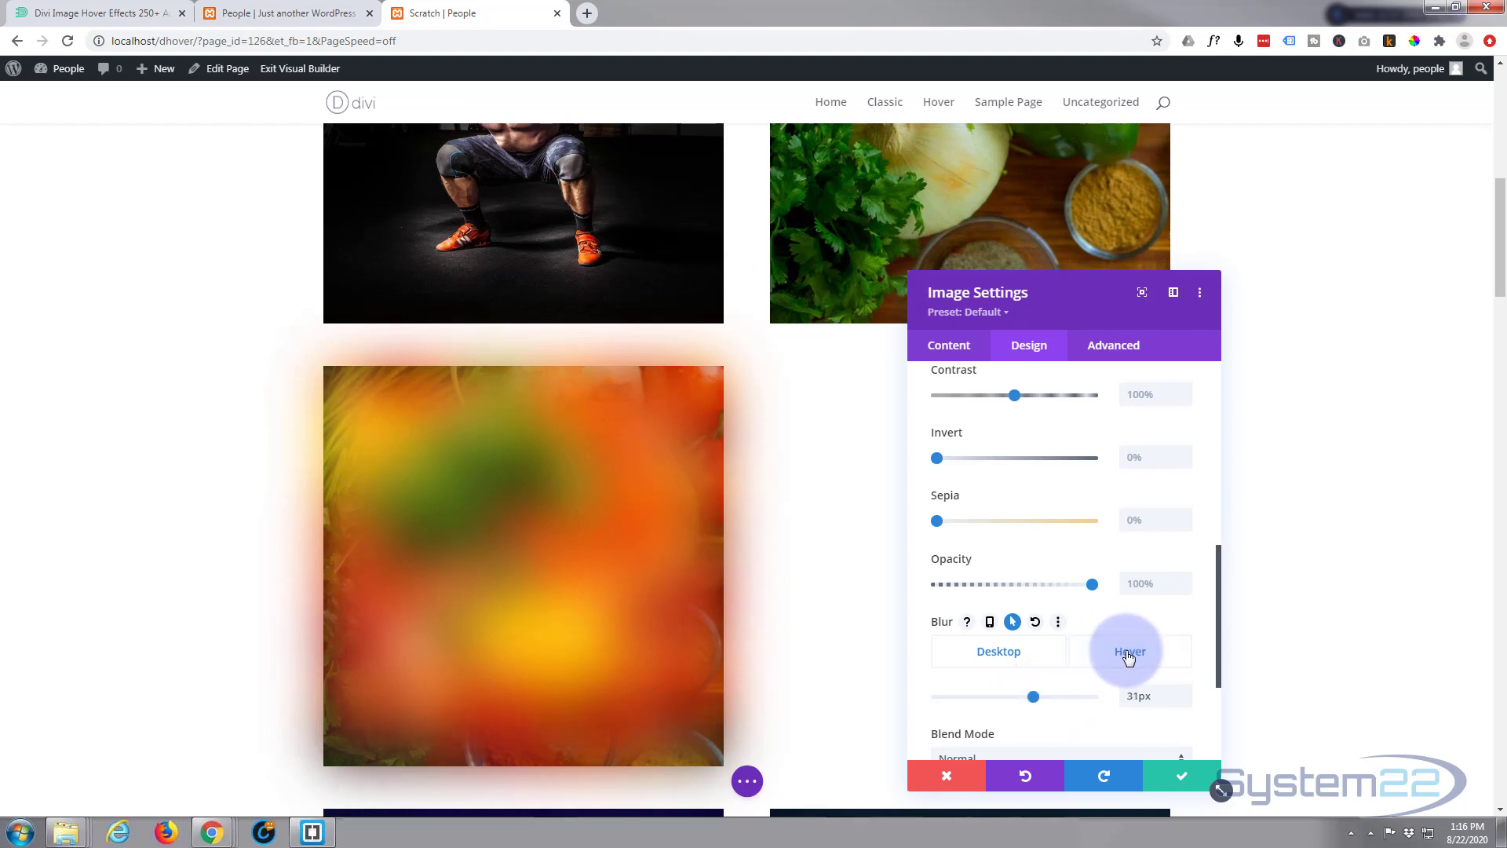
pyautogui.click(1132, 653)
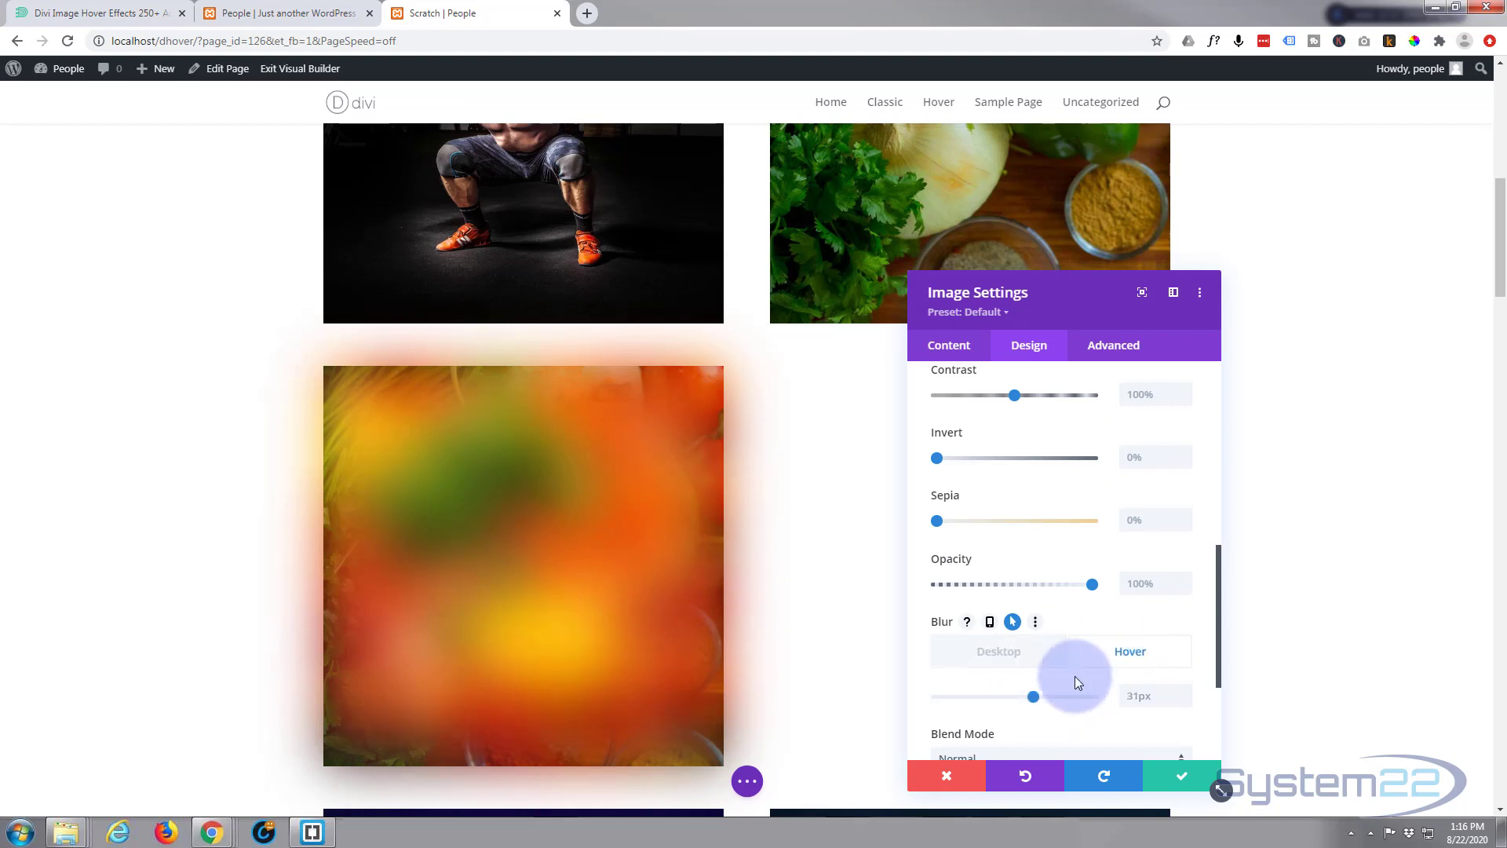
pyautogui.moveTo(1033, 697); pyautogui.dragTo(893, 695)
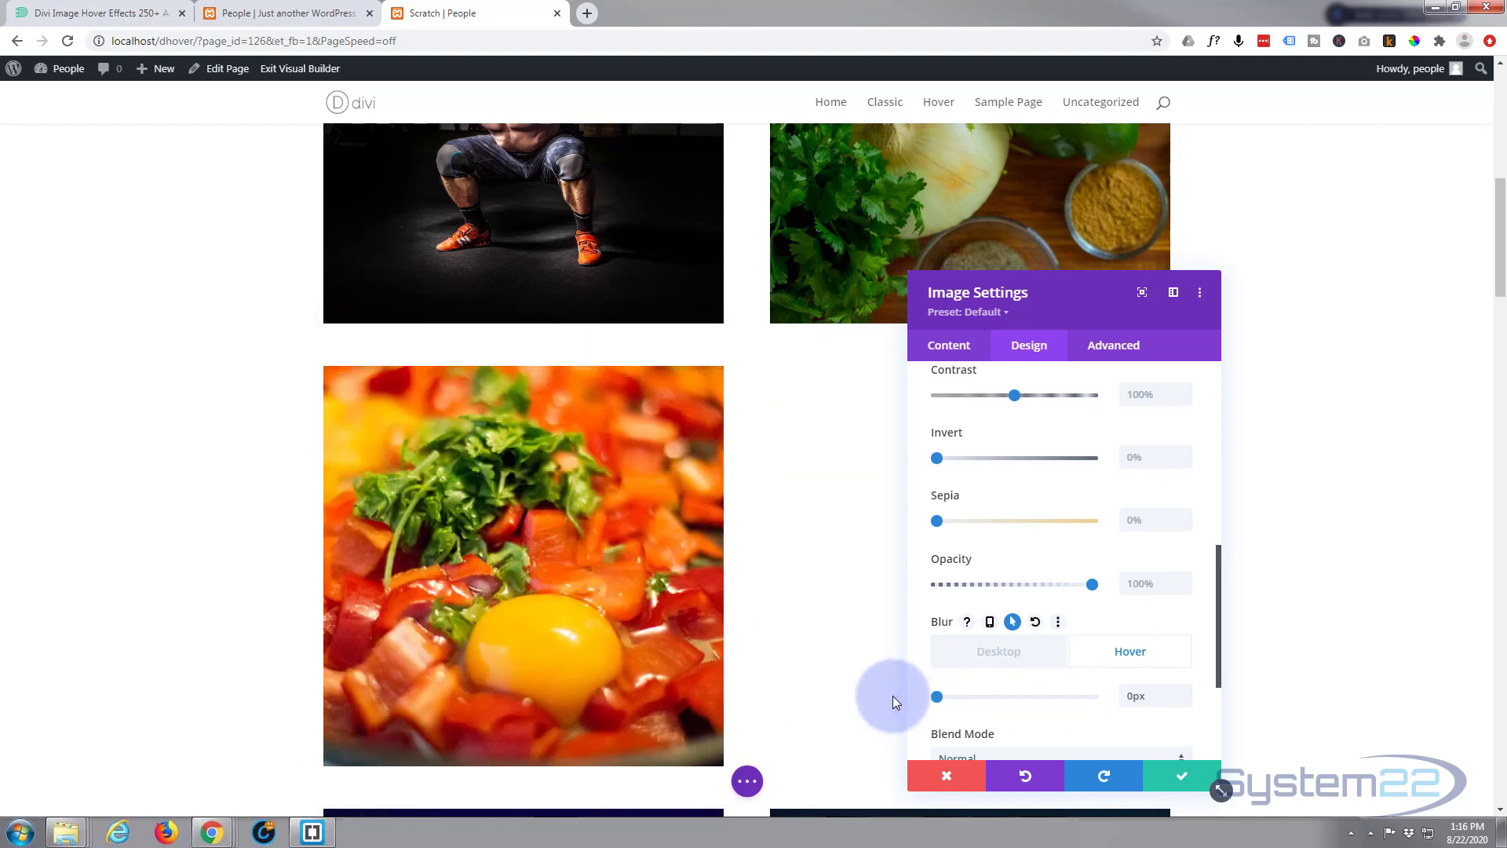
pyautogui.click(981, 666)
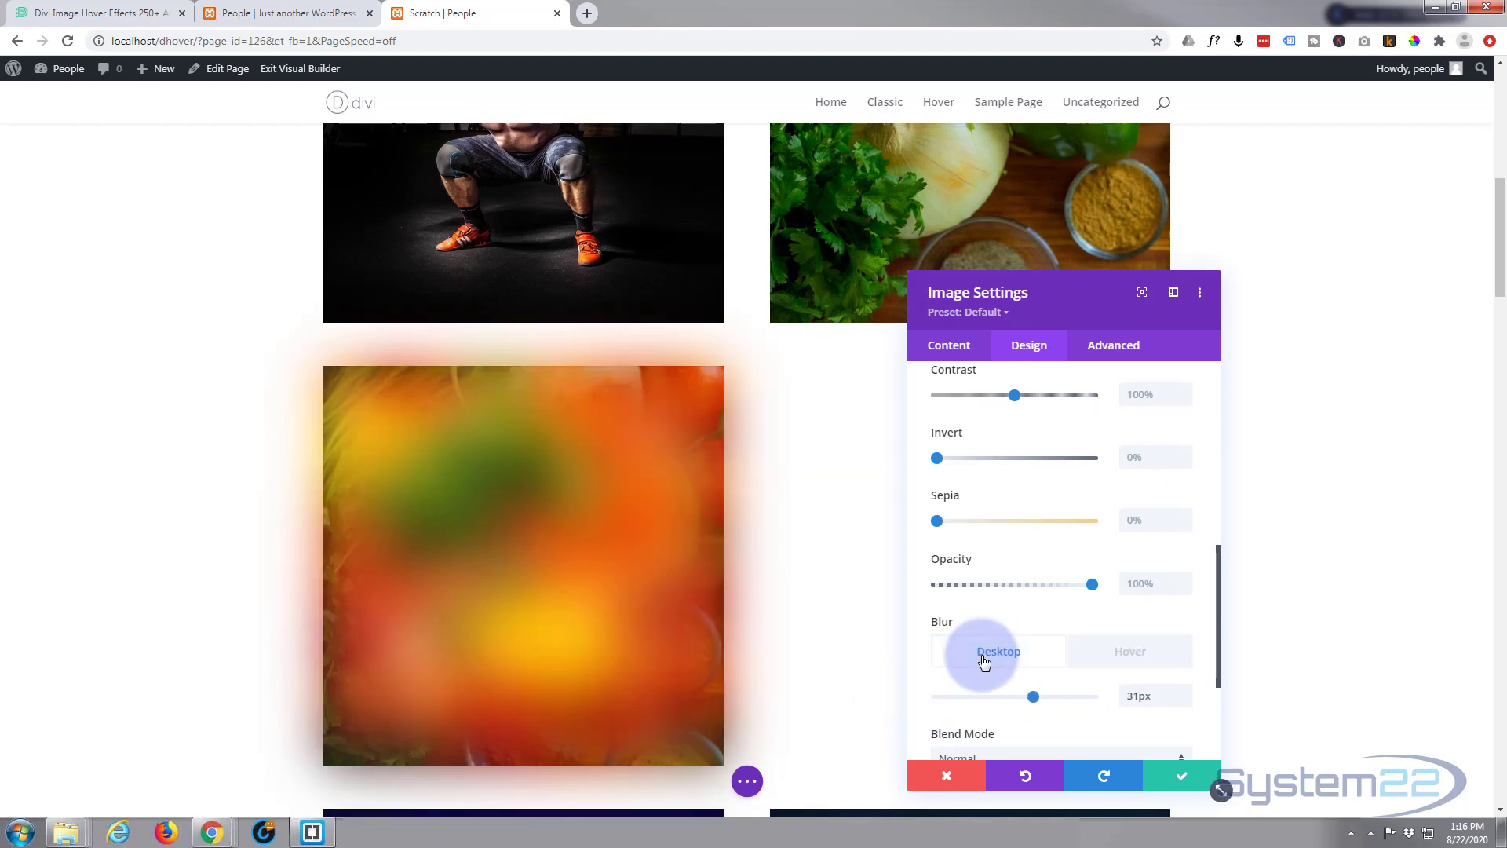
# Enable hover values for the image's Saturation filter, with 200% on desktop and 100% on hover
pyautogui.scroll(4, 998, 646)
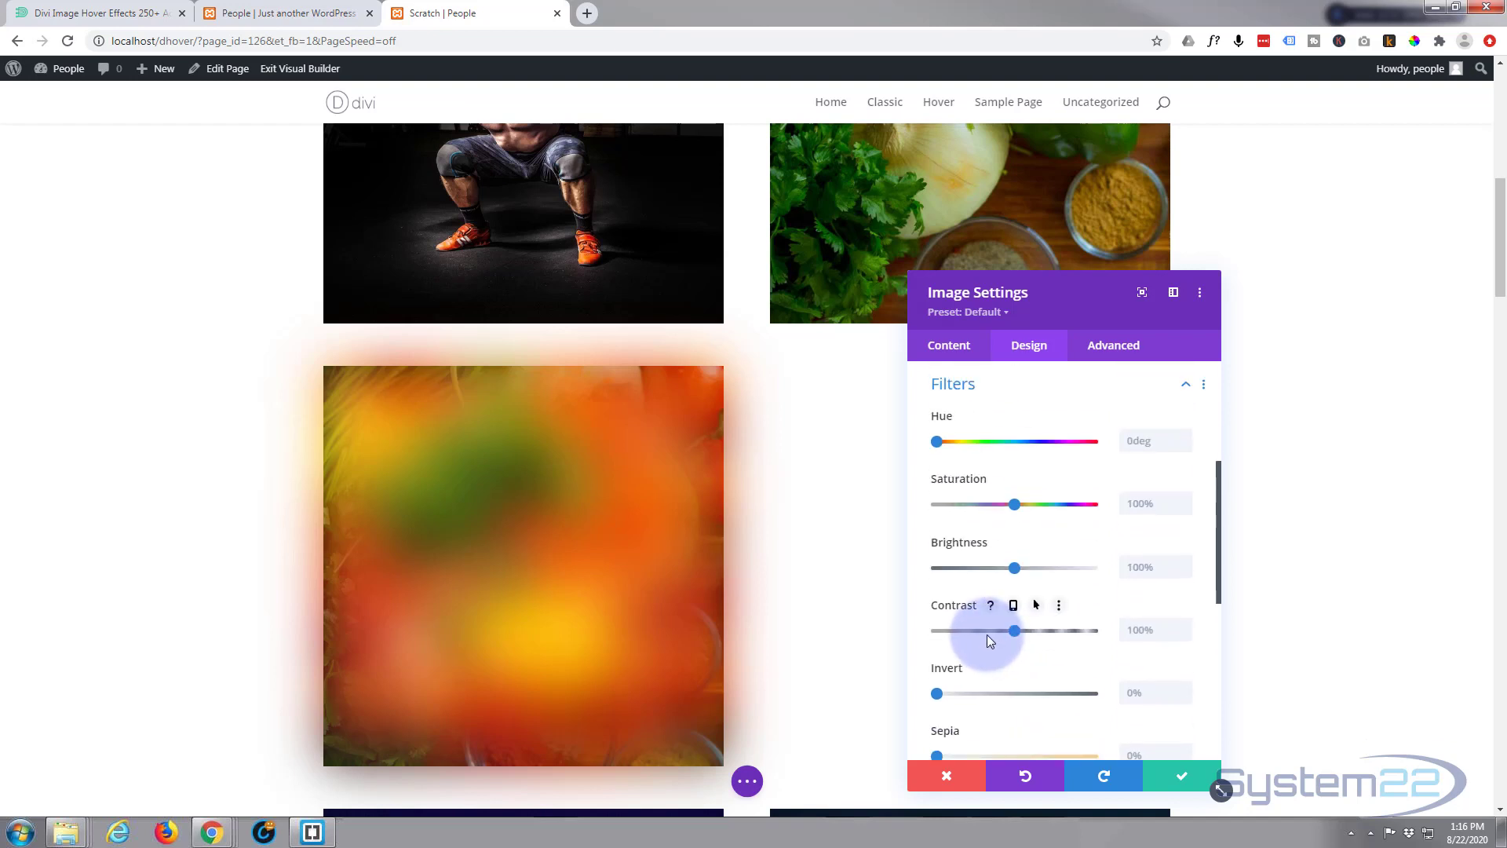
pyautogui.scroll(1, 983, 634)
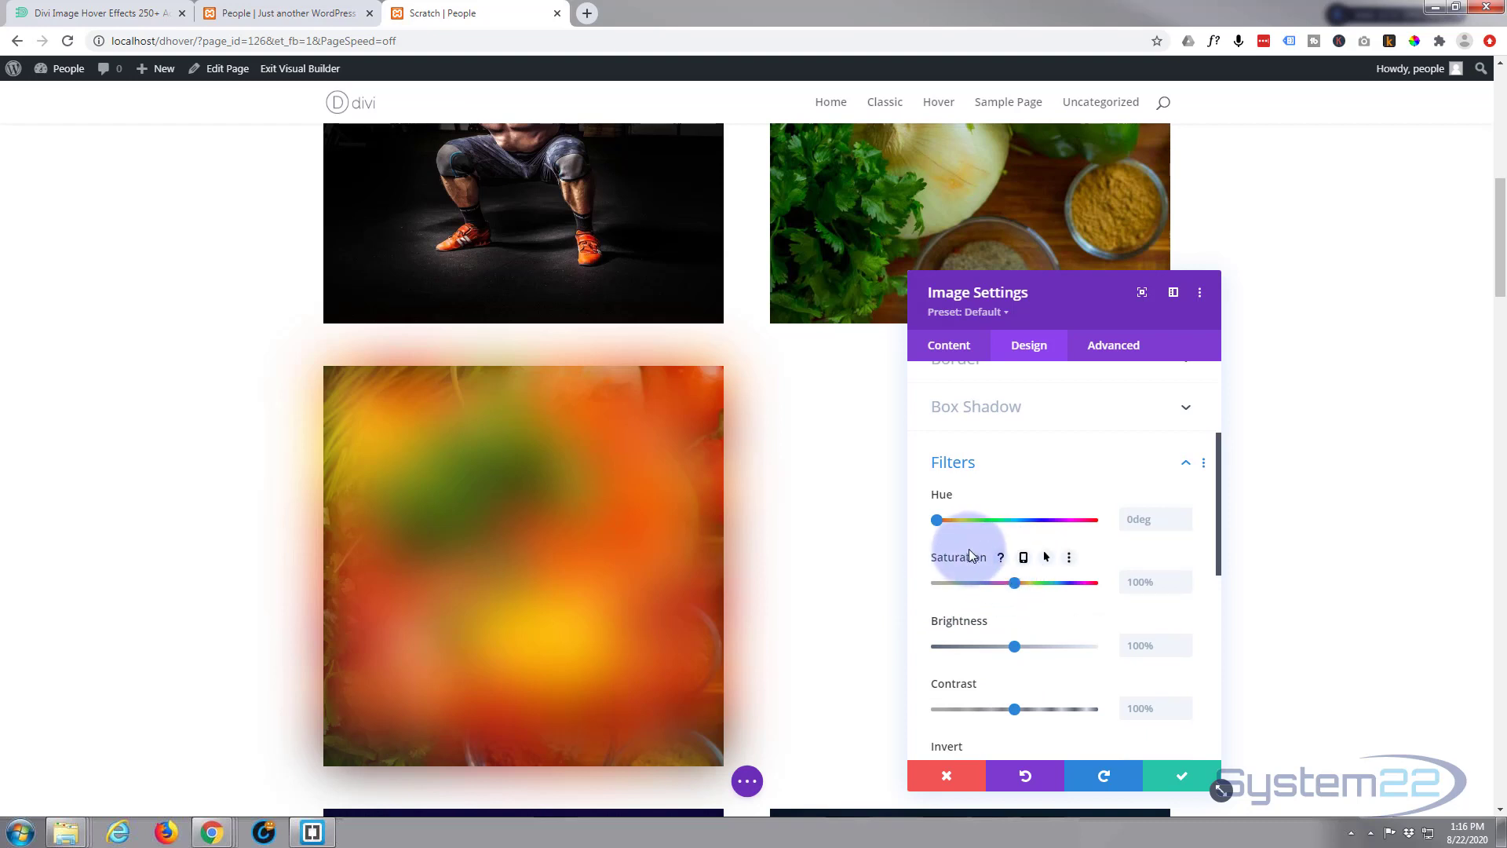
pyautogui.click(1047, 559)
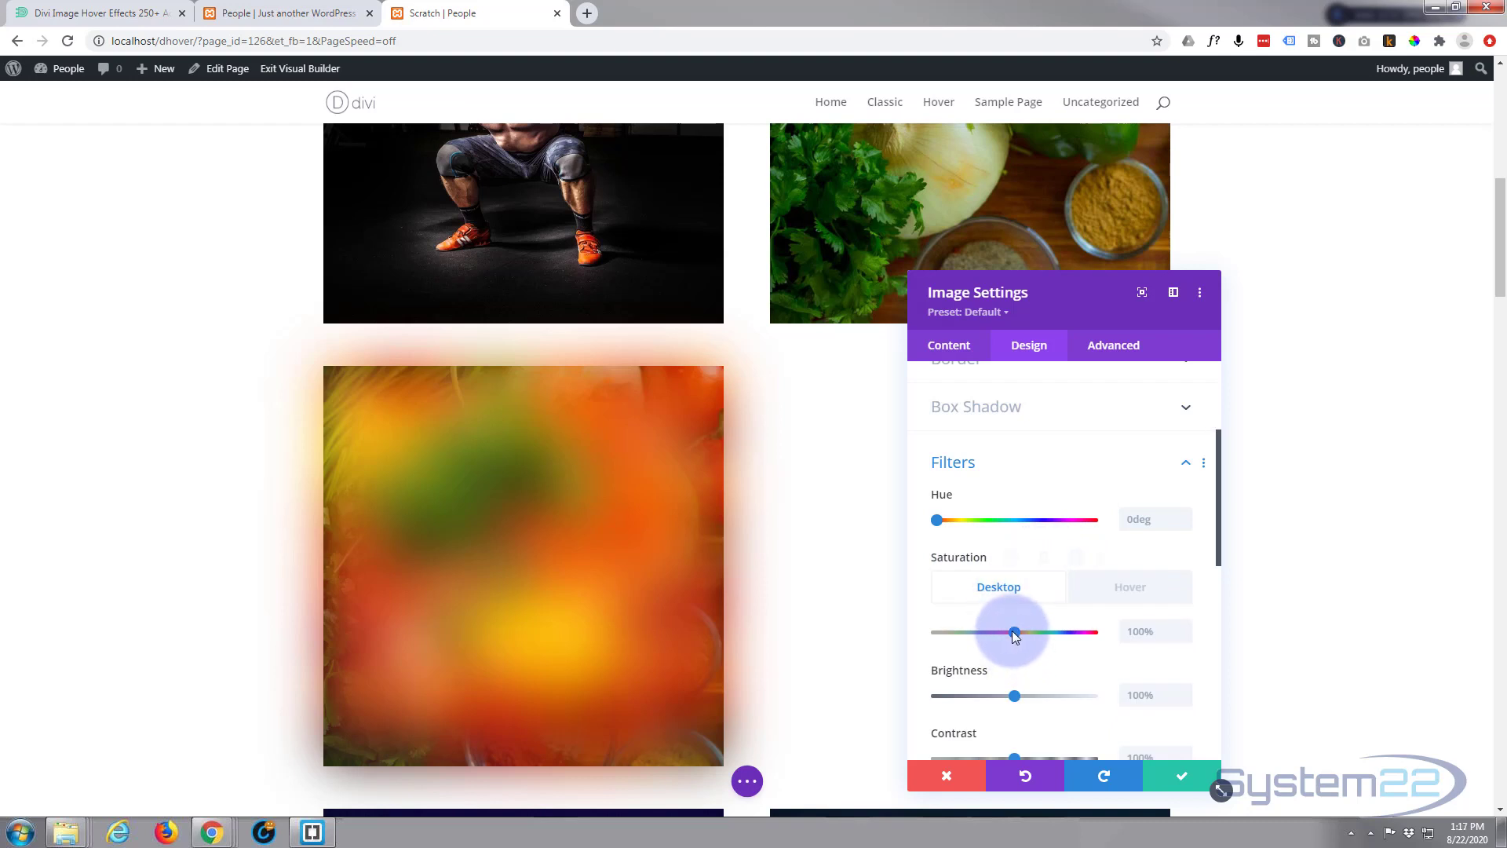
pyautogui.moveTo(1013, 633); pyautogui.dragTo(1053, 632)
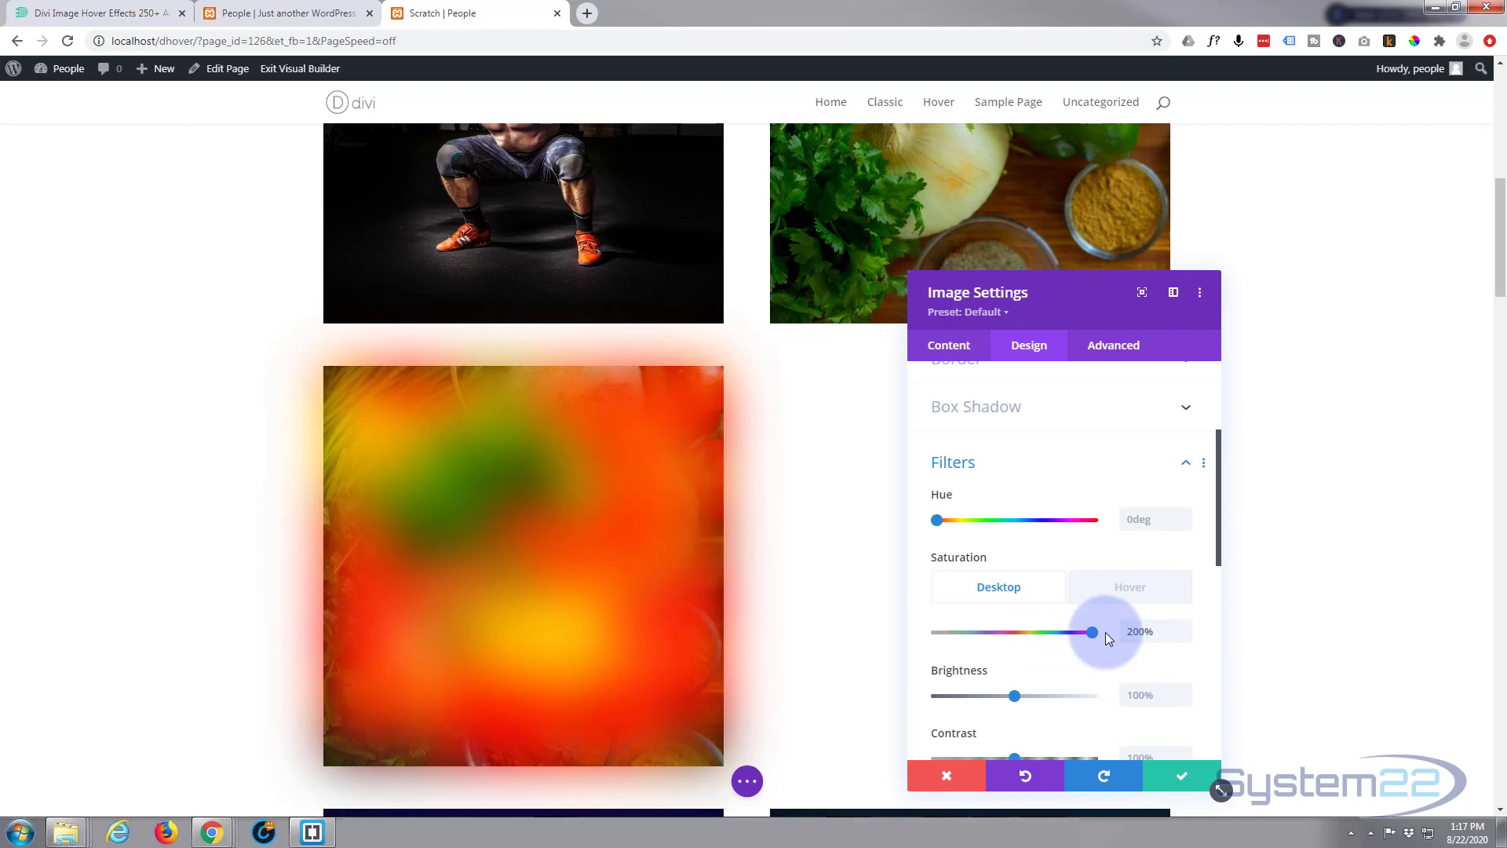
pyautogui.click(1127, 596)
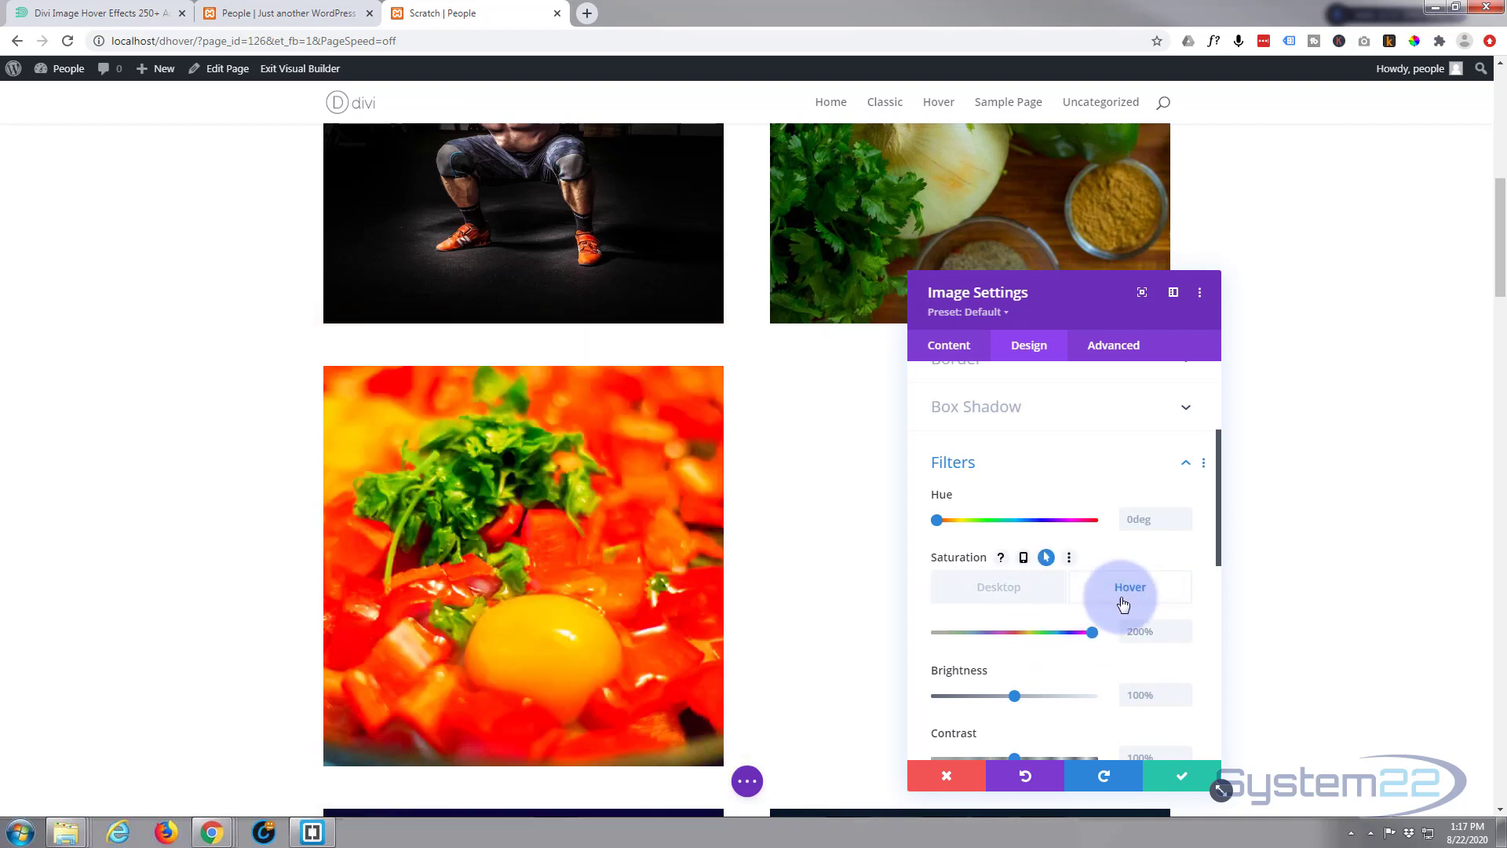
pyautogui.moveTo(1091, 632); pyautogui.dragTo(1015, 630)
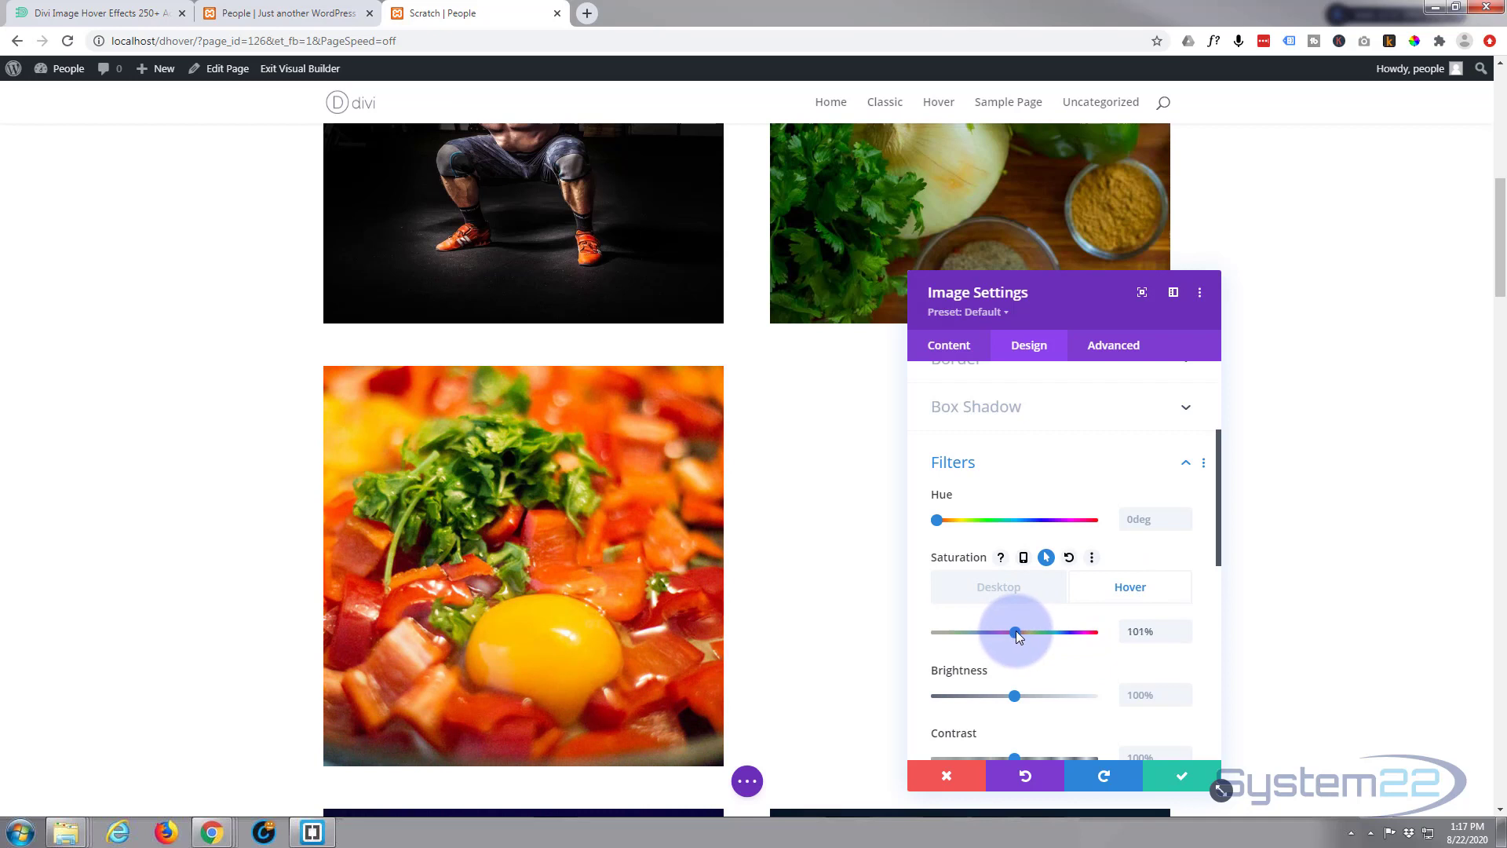
pyautogui.click(1168, 631)
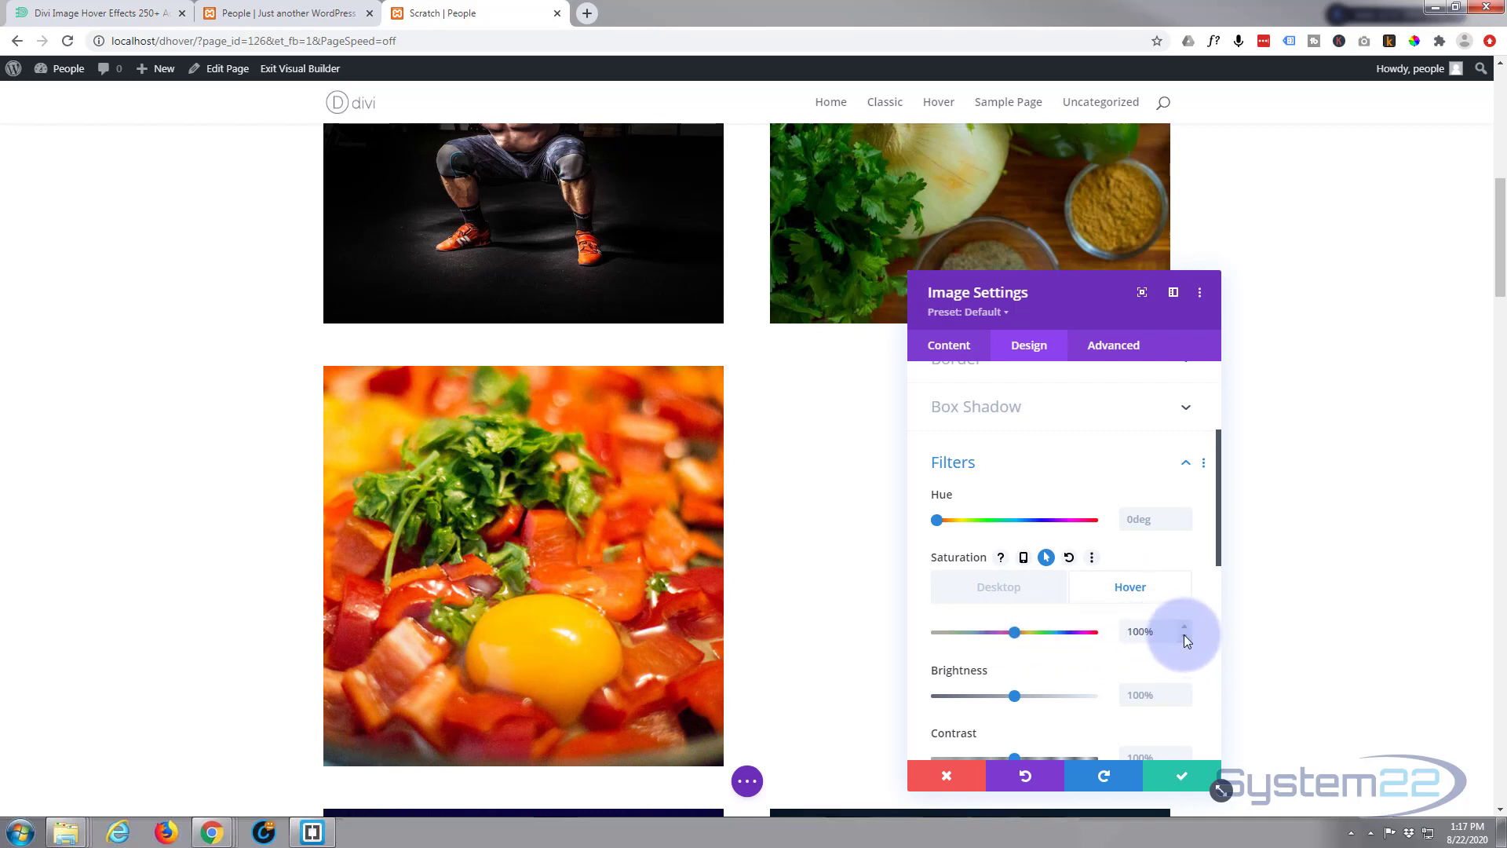
# Enable hover values for the image's Contrast filter, with the maximum on desktop and 100% on hover
pyautogui.scroll(-1, 1033, 619)
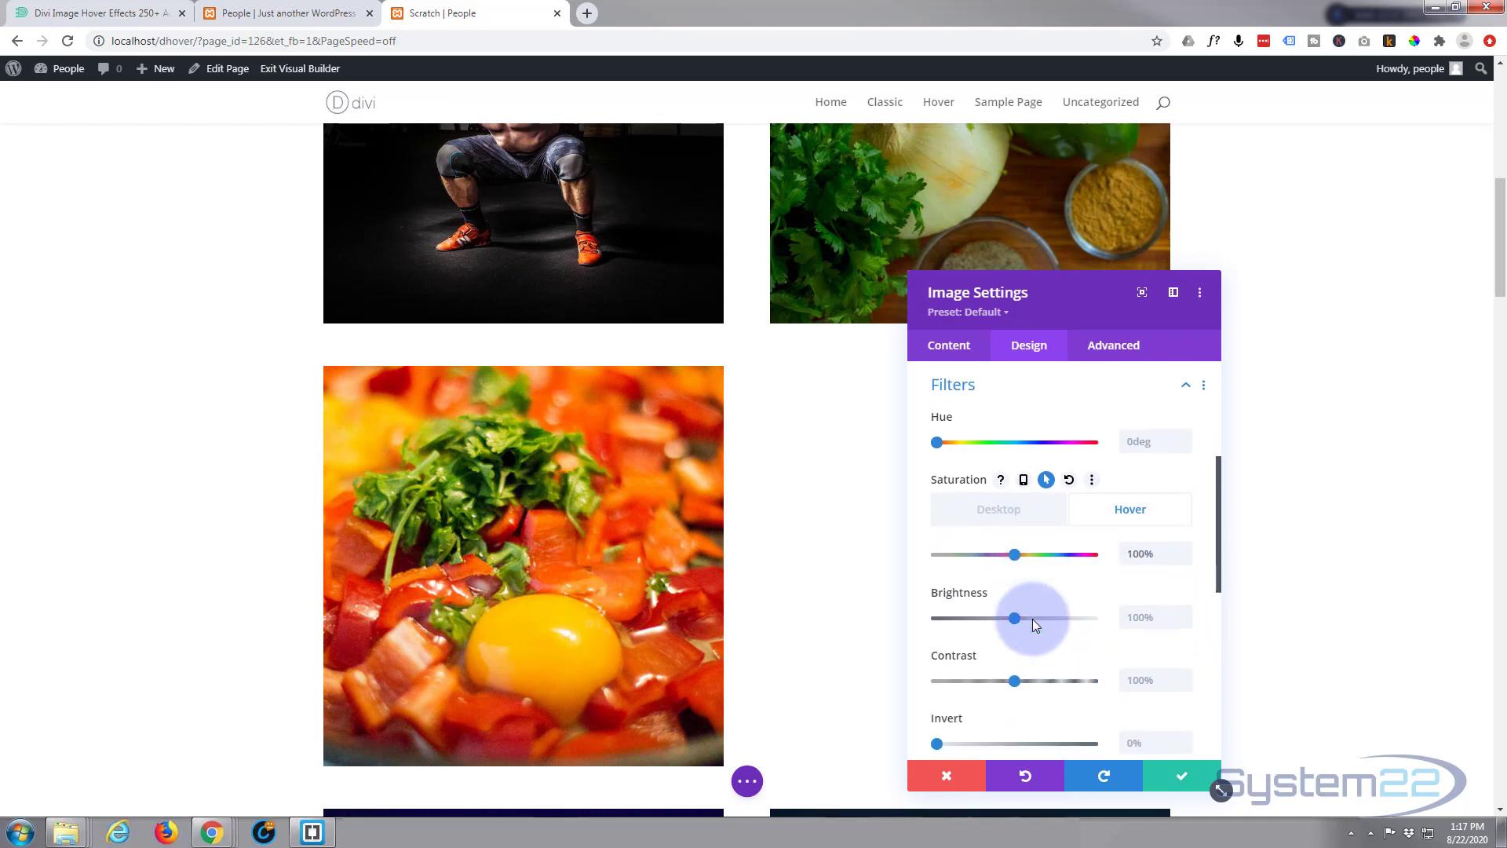
pyautogui.scroll(-1, 1033, 618)
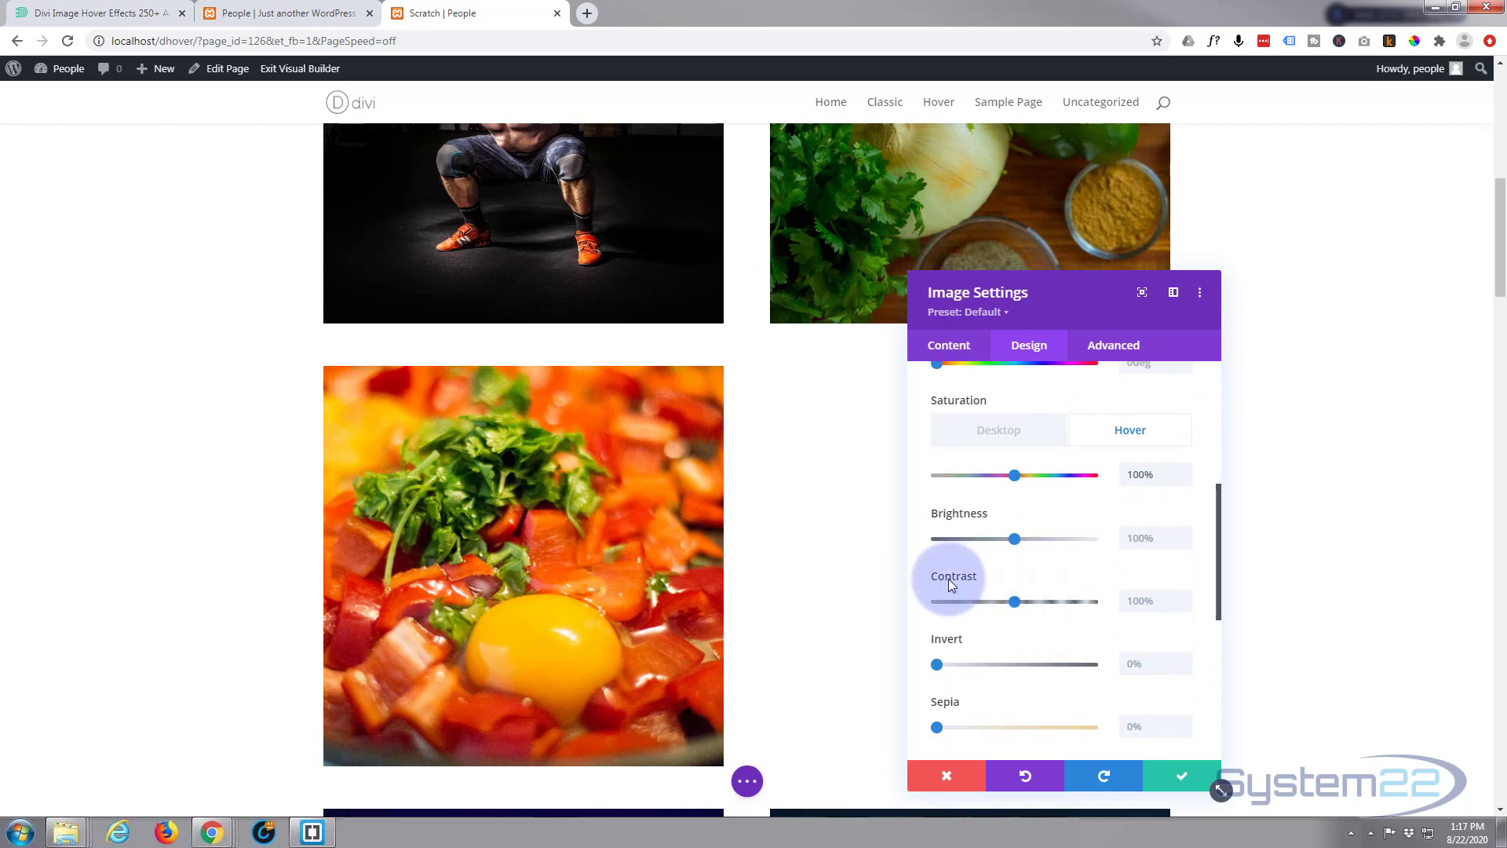
pyautogui.click(1036, 577)
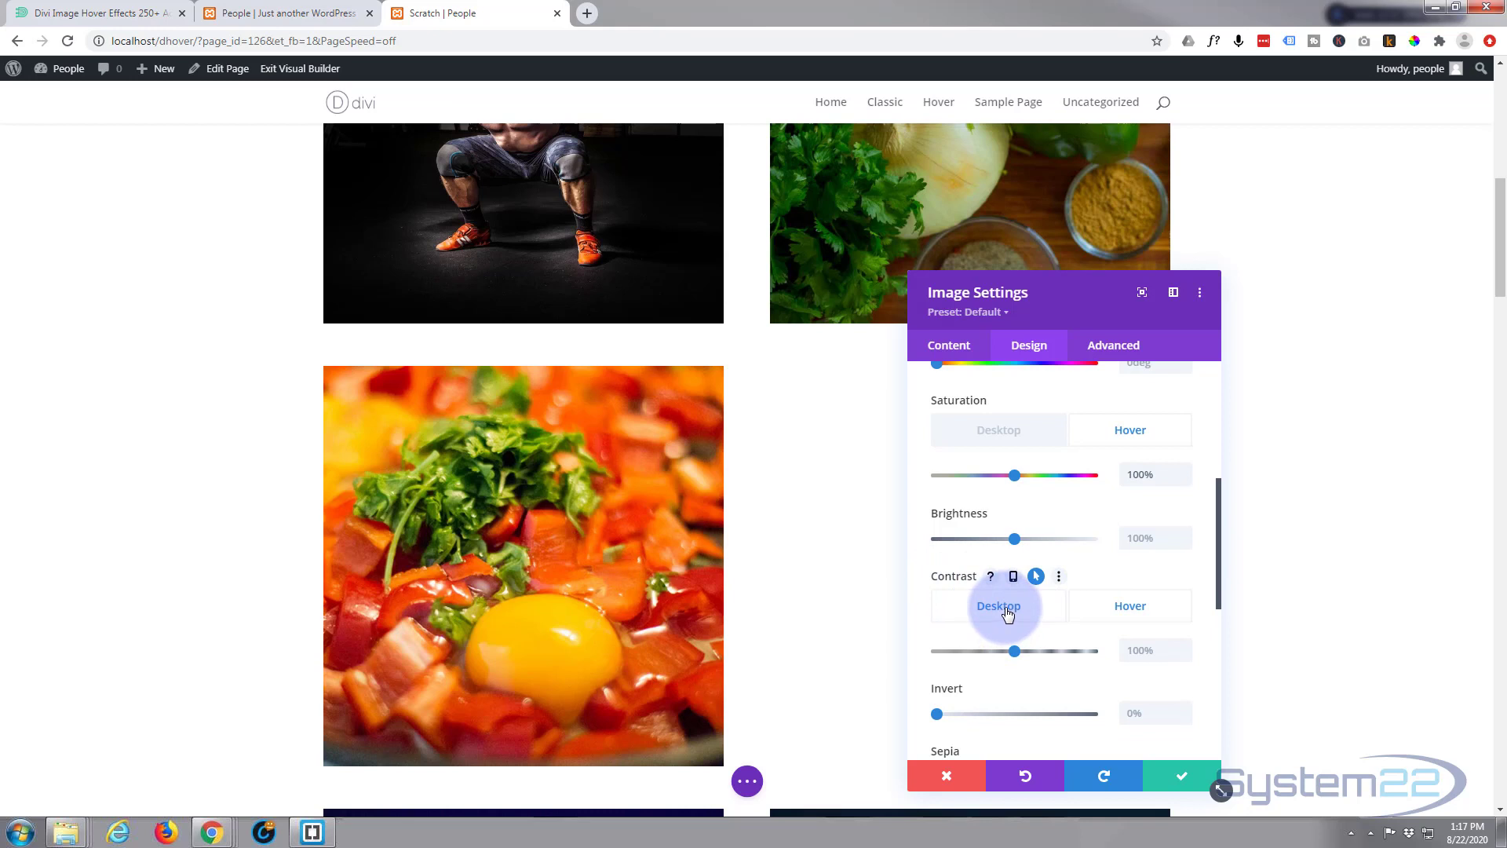
pyautogui.click(1007, 613)
pyautogui.moveTo(1029, 651); pyautogui.dragTo(1093, 651)
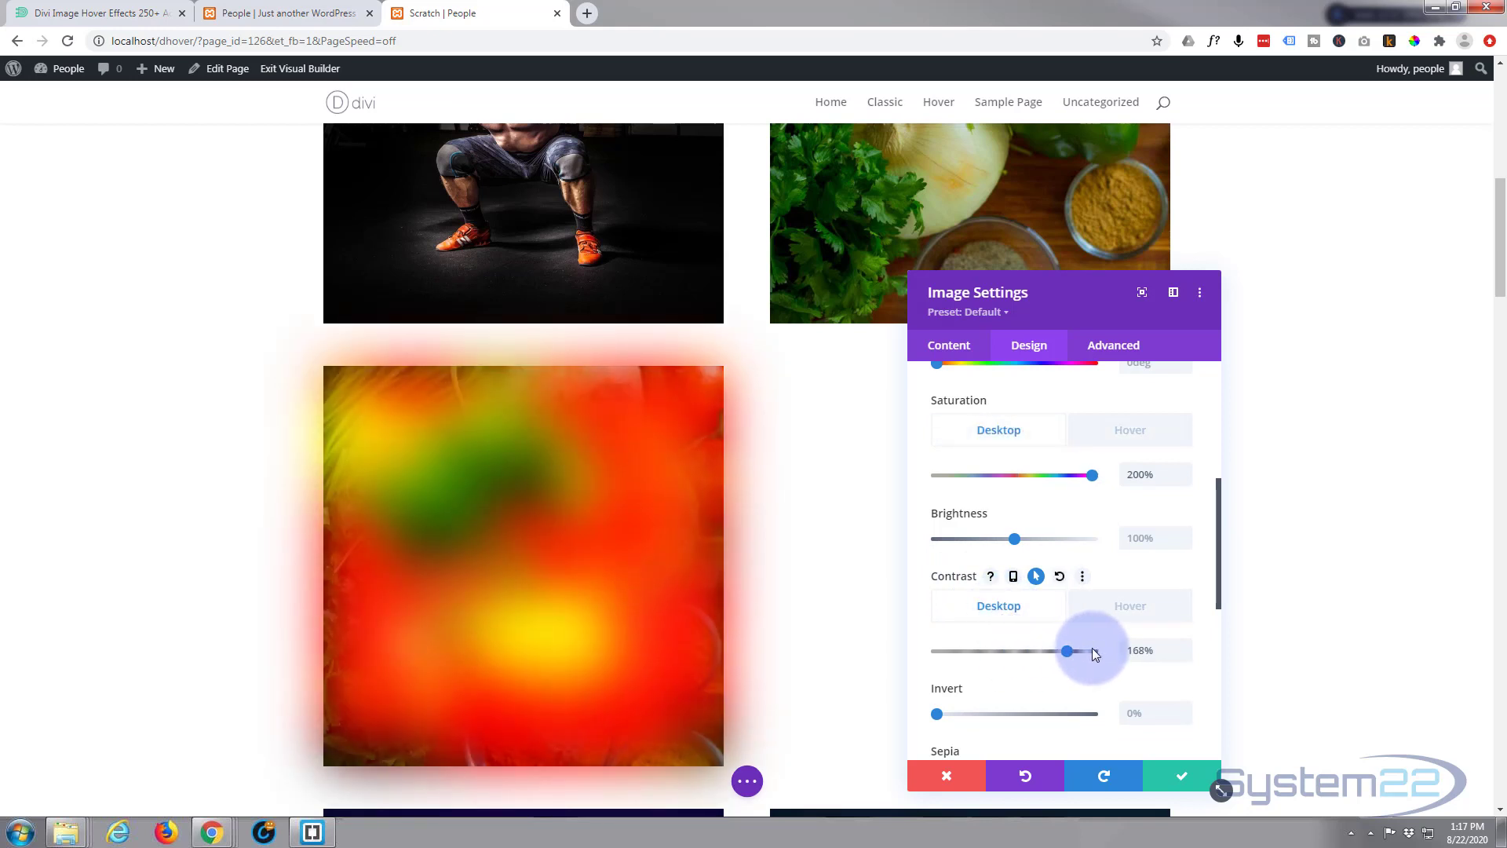
pyautogui.click(1128, 607)
pyautogui.moveTo(1091, 651); pyautogui.dragTo(1022, 656)
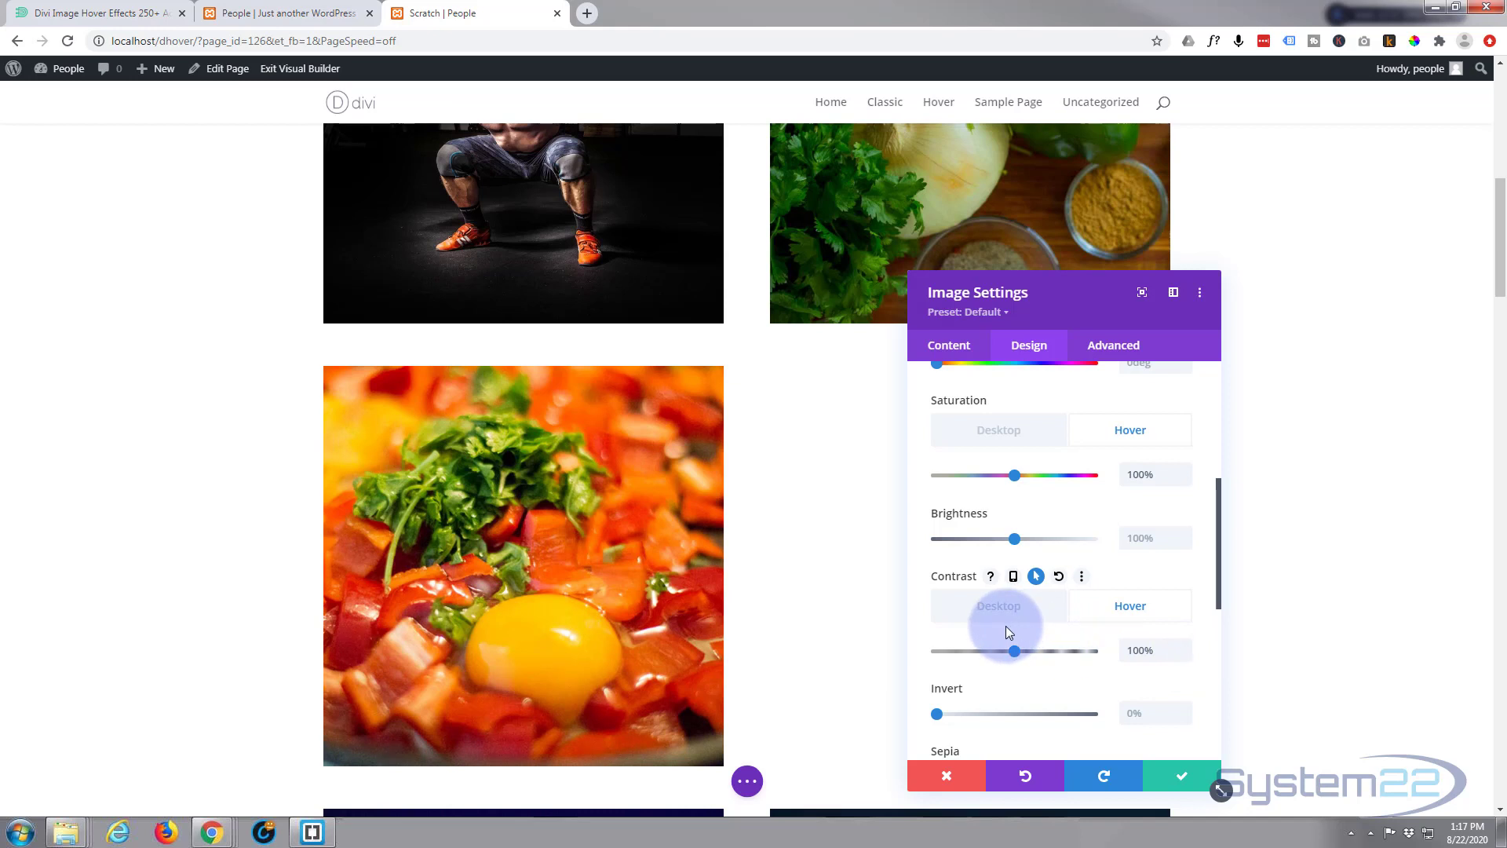
# Enable hover values for the image's Opacity filter, try 0% on hover, and return the hover value to 100%
pyautogui.scroll(-3, 1007, 628)
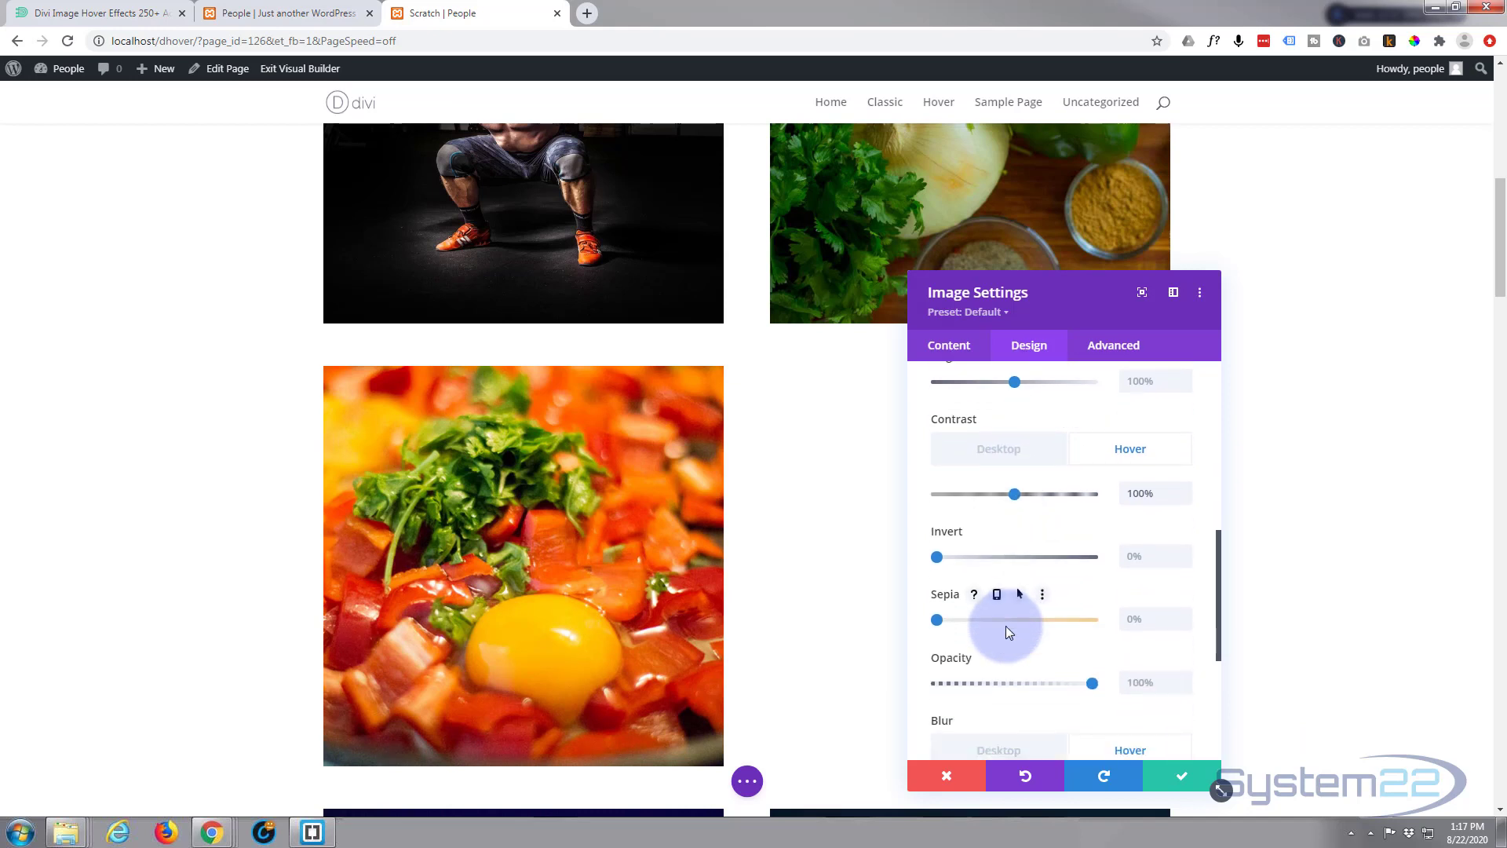
pyautogui.scroll(-1, 1007, 630)
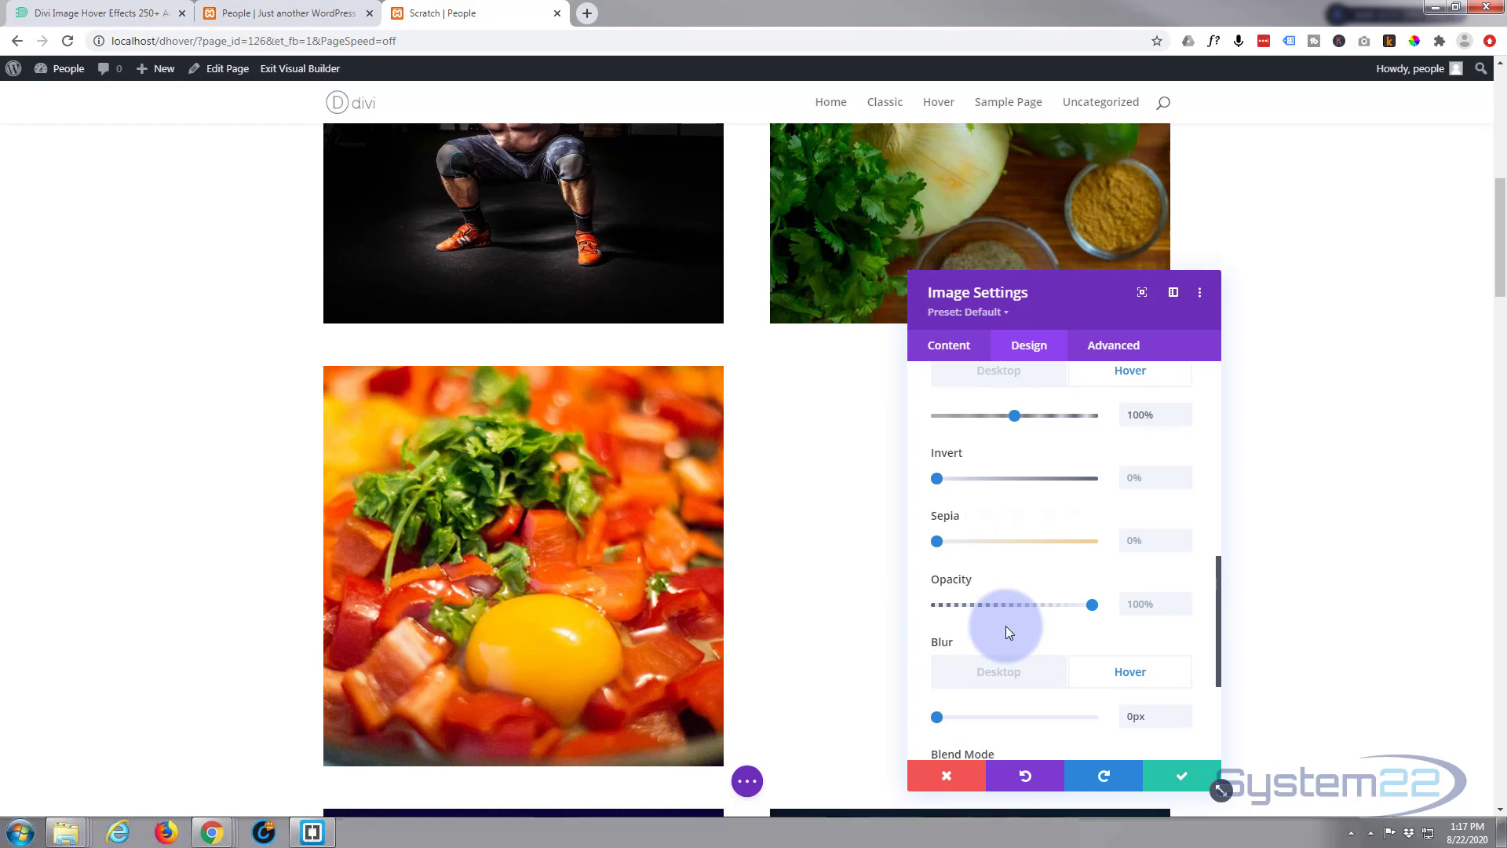
pyautogui.scroll(-1, 1007, 630)
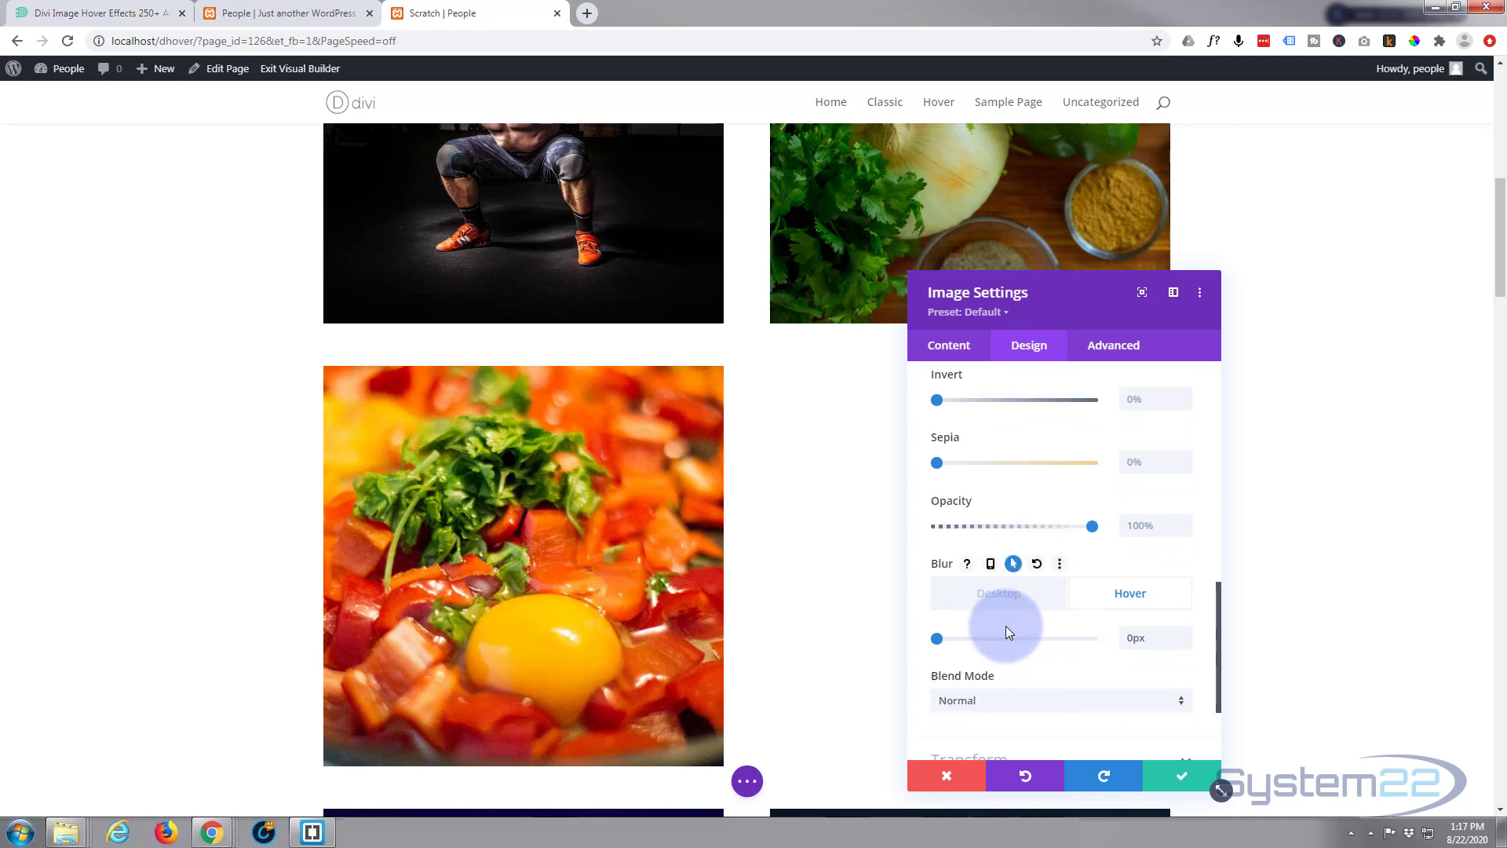
pyautogui.scroll(2, 1007, 630)
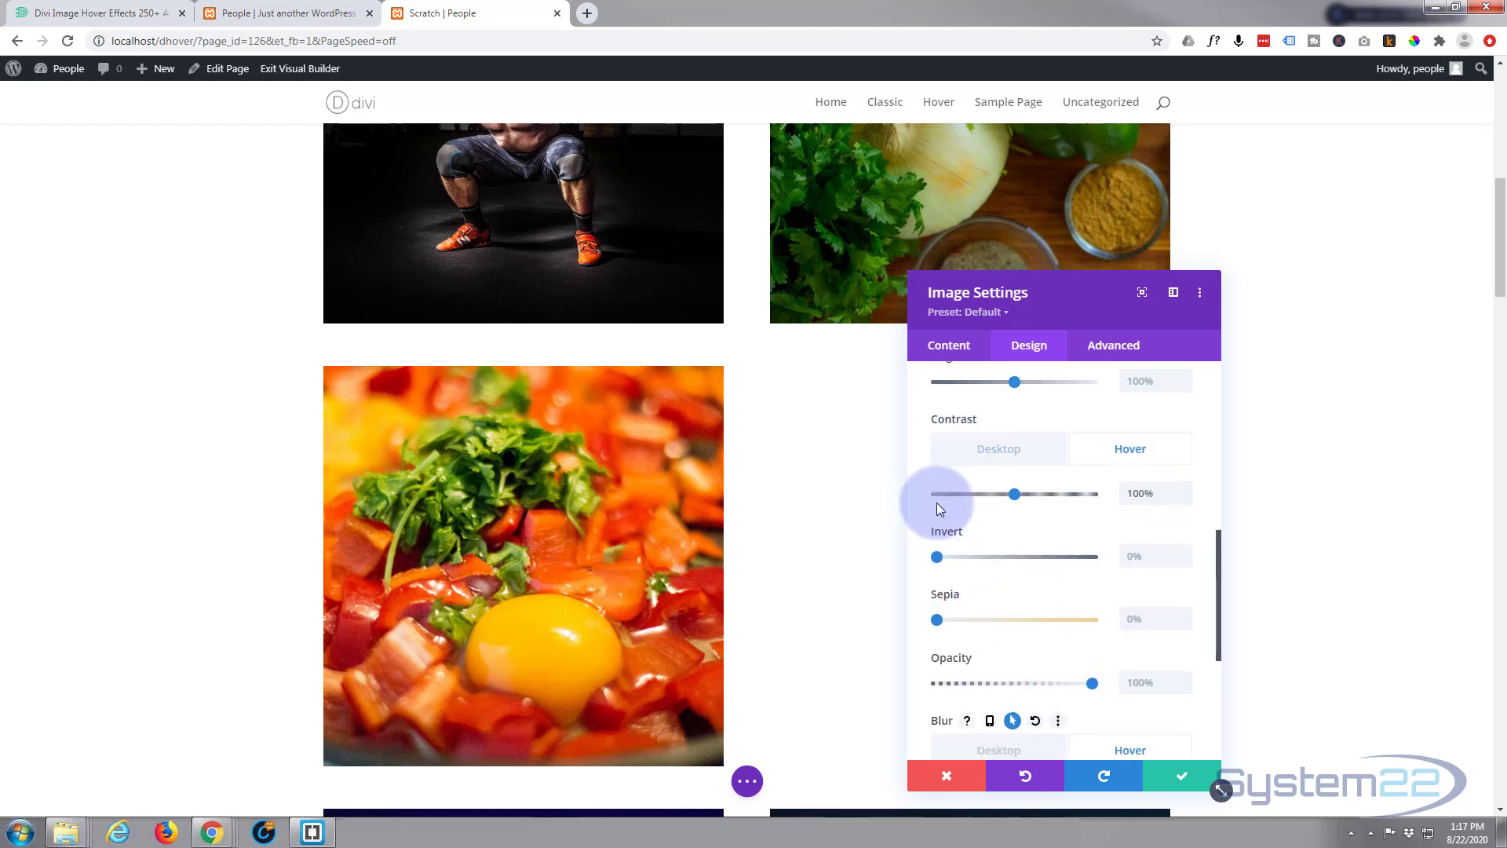
pyautogui.moveTo(936, 557)
pyautogui.mouseDown()
pyautogui.moveTo(1044, 557)
pyautogui.moveTo(906, 558)
pyautogui.mouseUp()
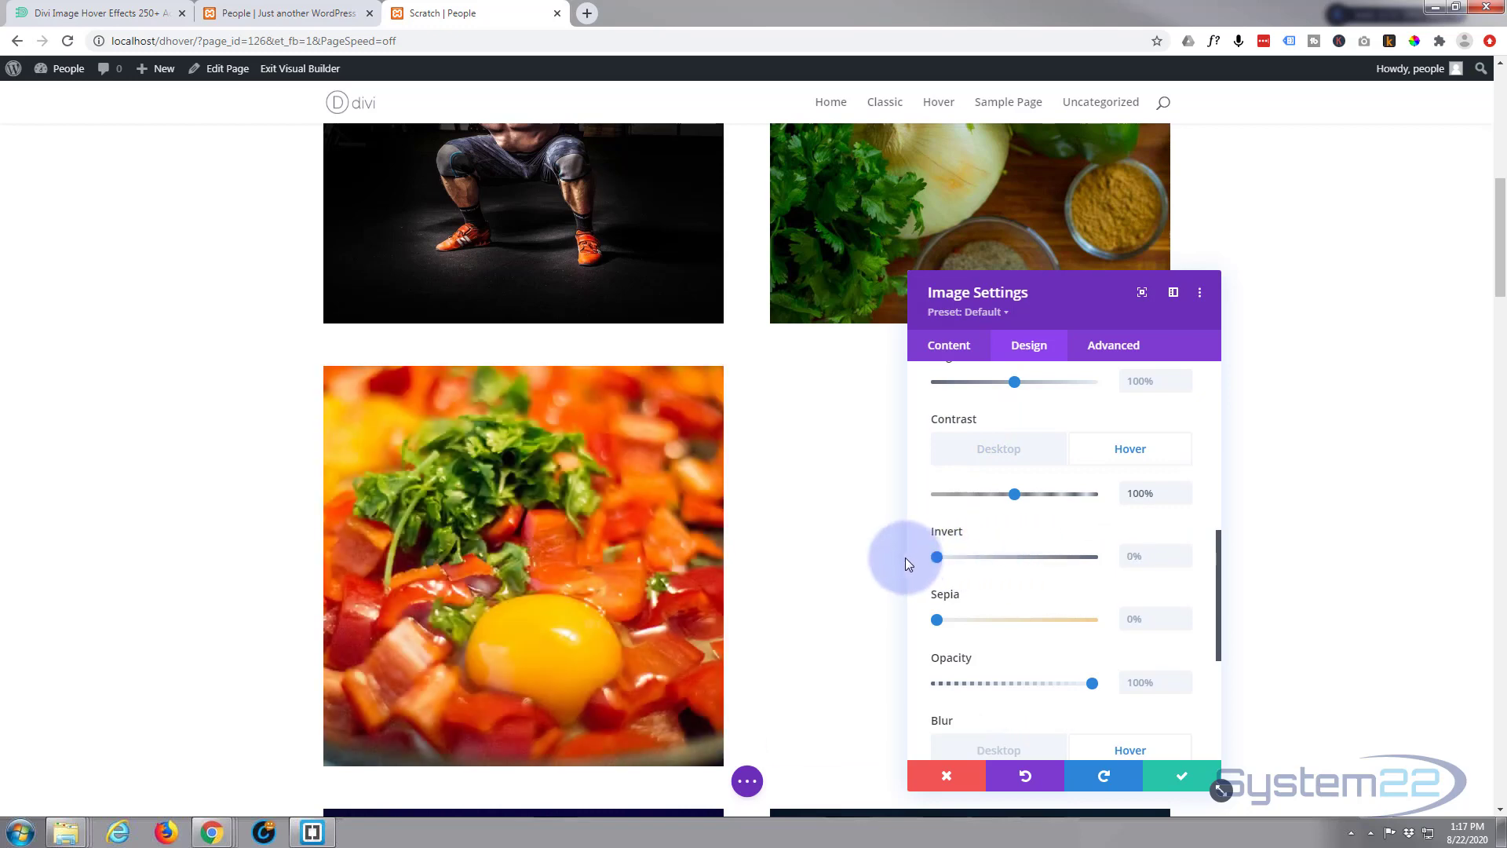
pyautogui.scroll(-3, 1030, 640)
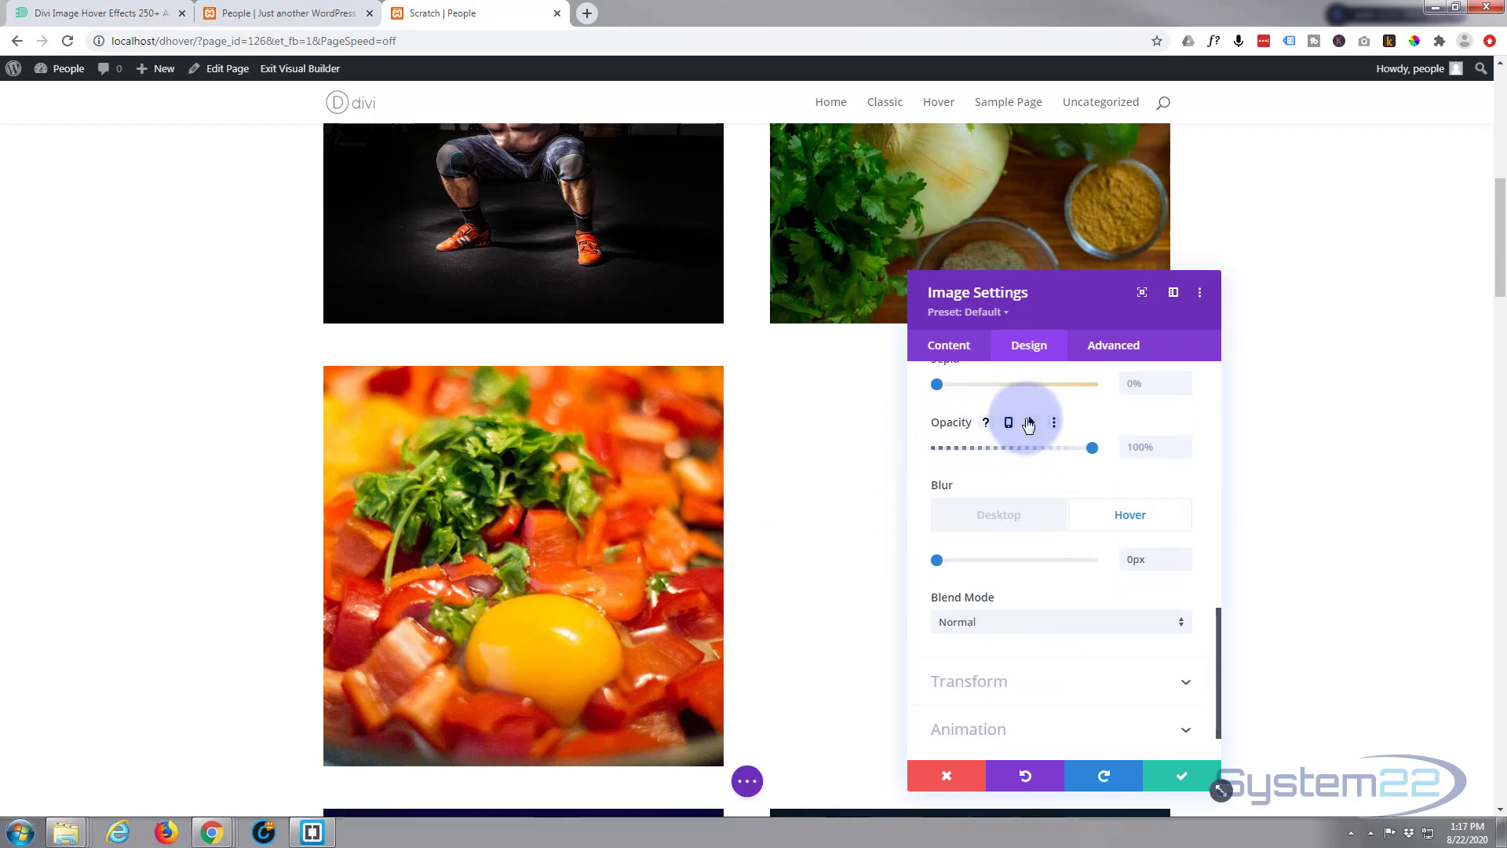
pyautogui.click(1034, 424)
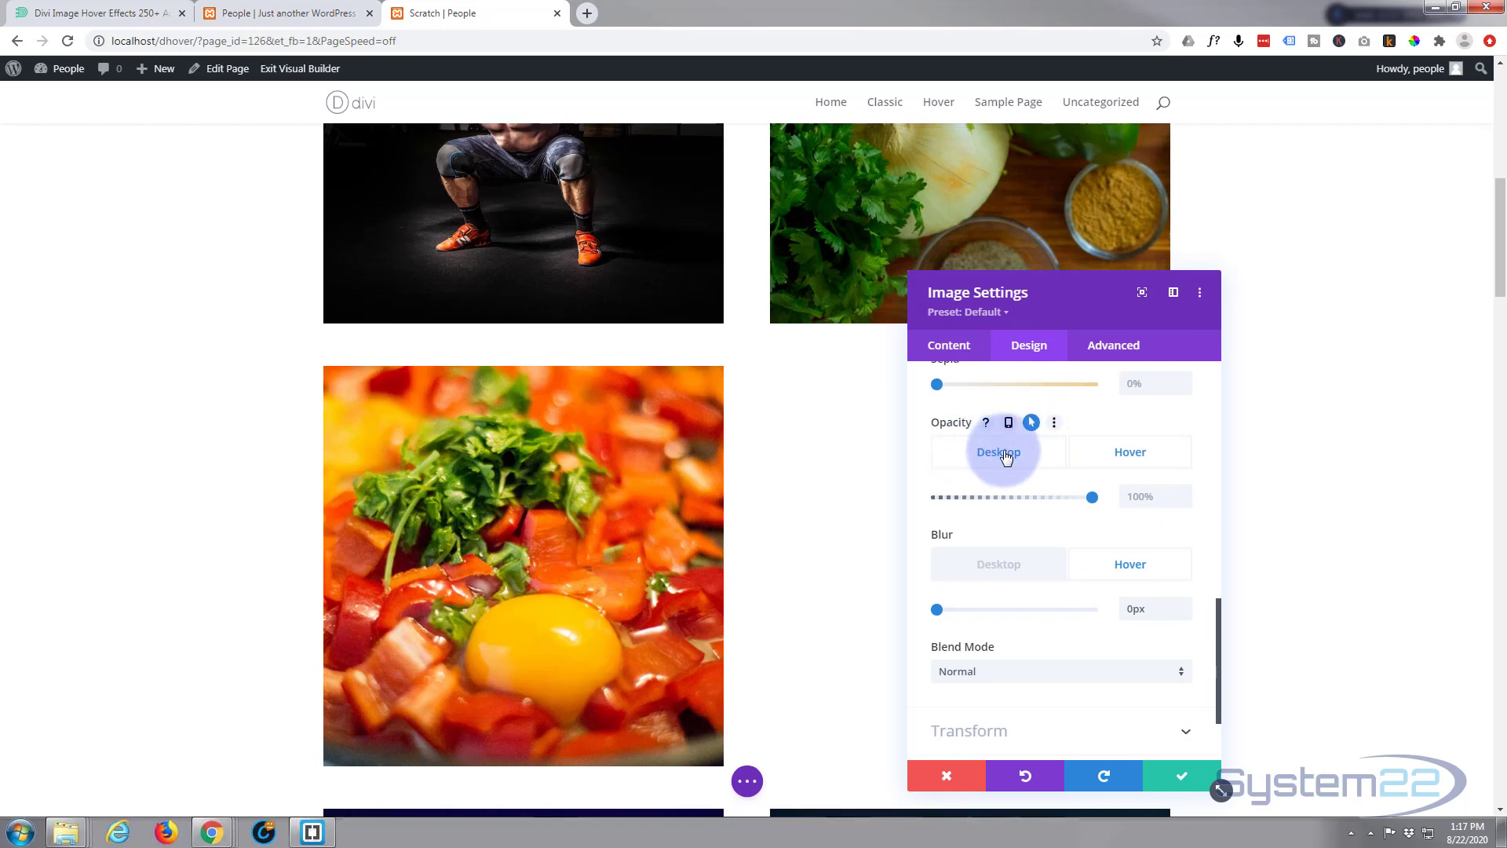
pyautogui.moveTo(1086, 500); pyautogui.dragTo(938, 504)
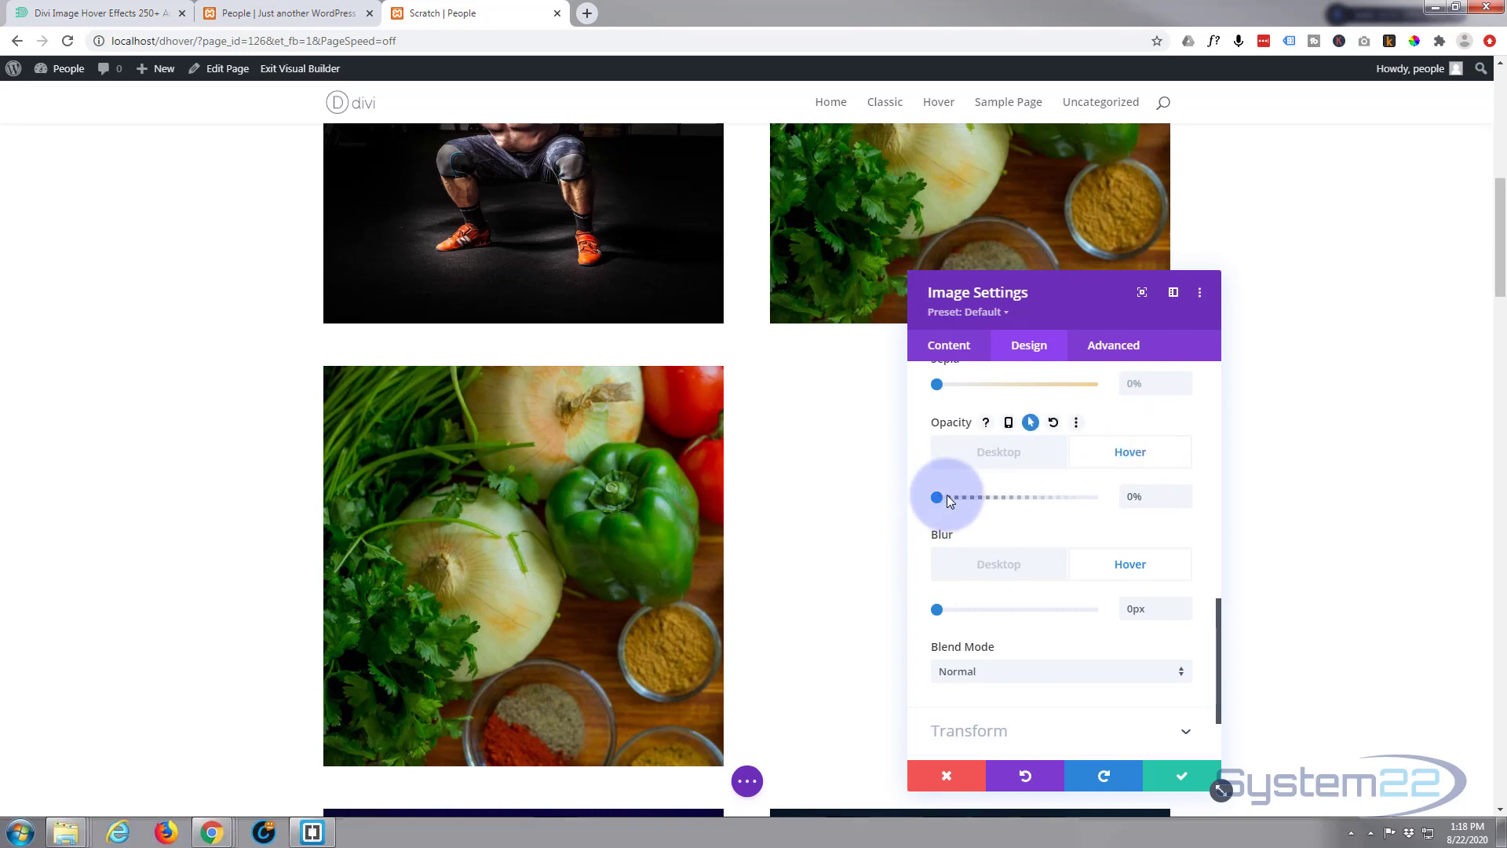
pyautogui.moveTo(937, 497); pyautogui.dragTo(1113, 497)
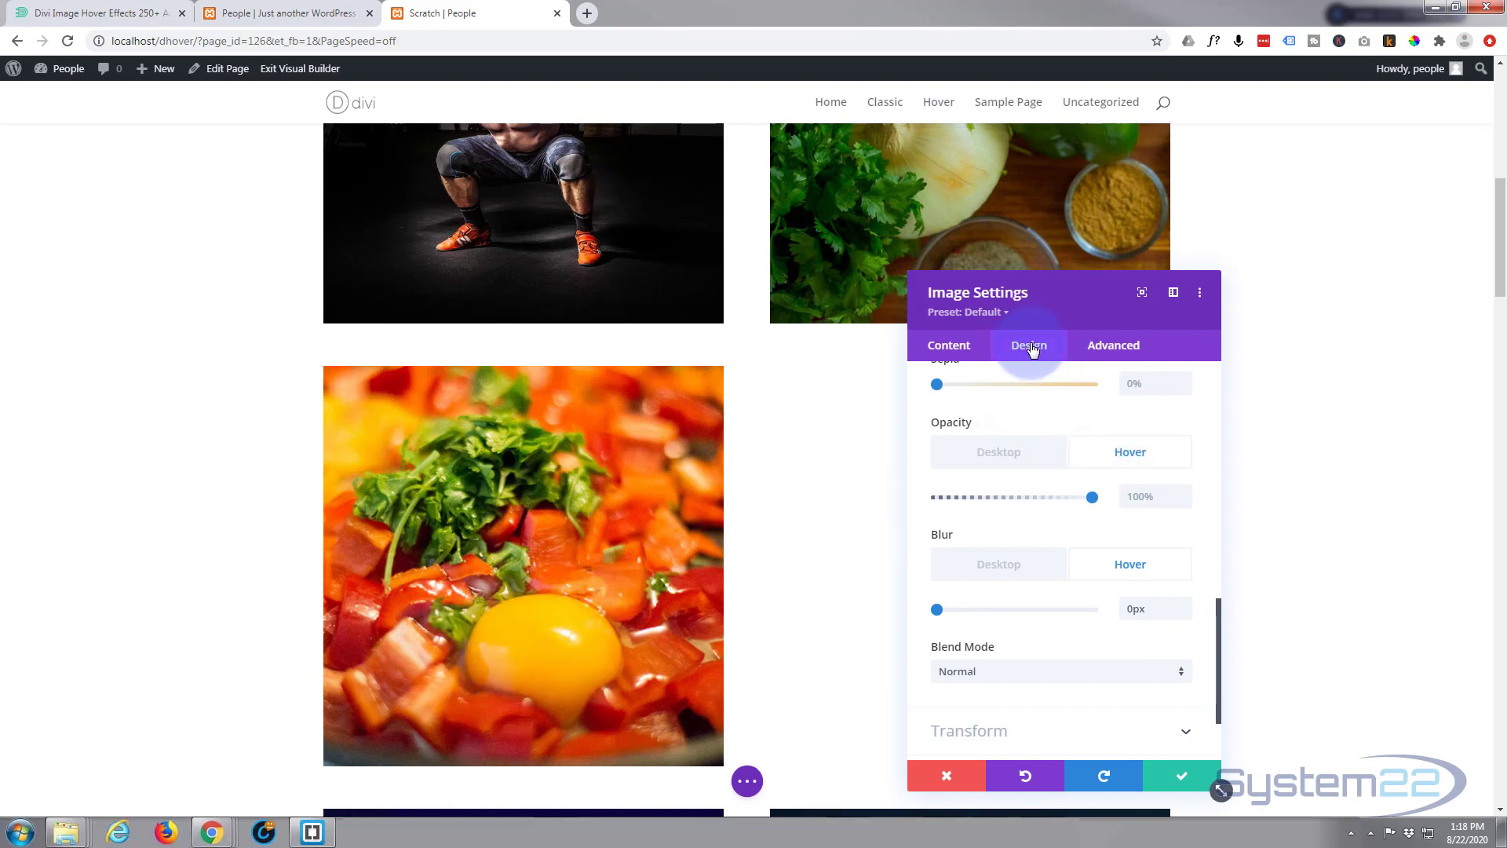
# Set the image's transition duration to 4000ms with an Ease-In-Out speed curve and save the module settings
pyautogui.click(1136, 346)
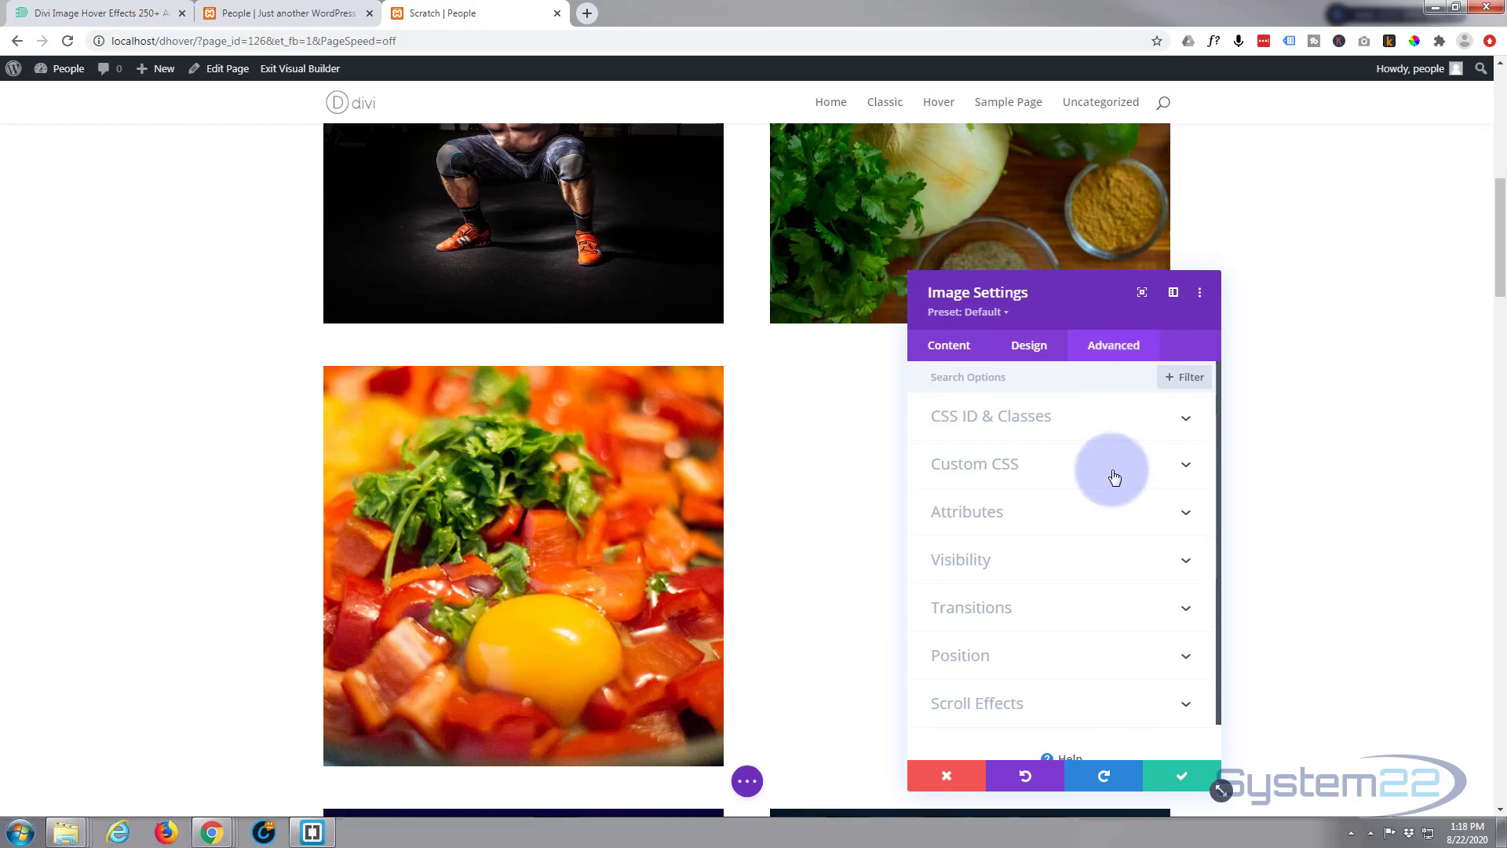
pyautogui.click(1084, 611)
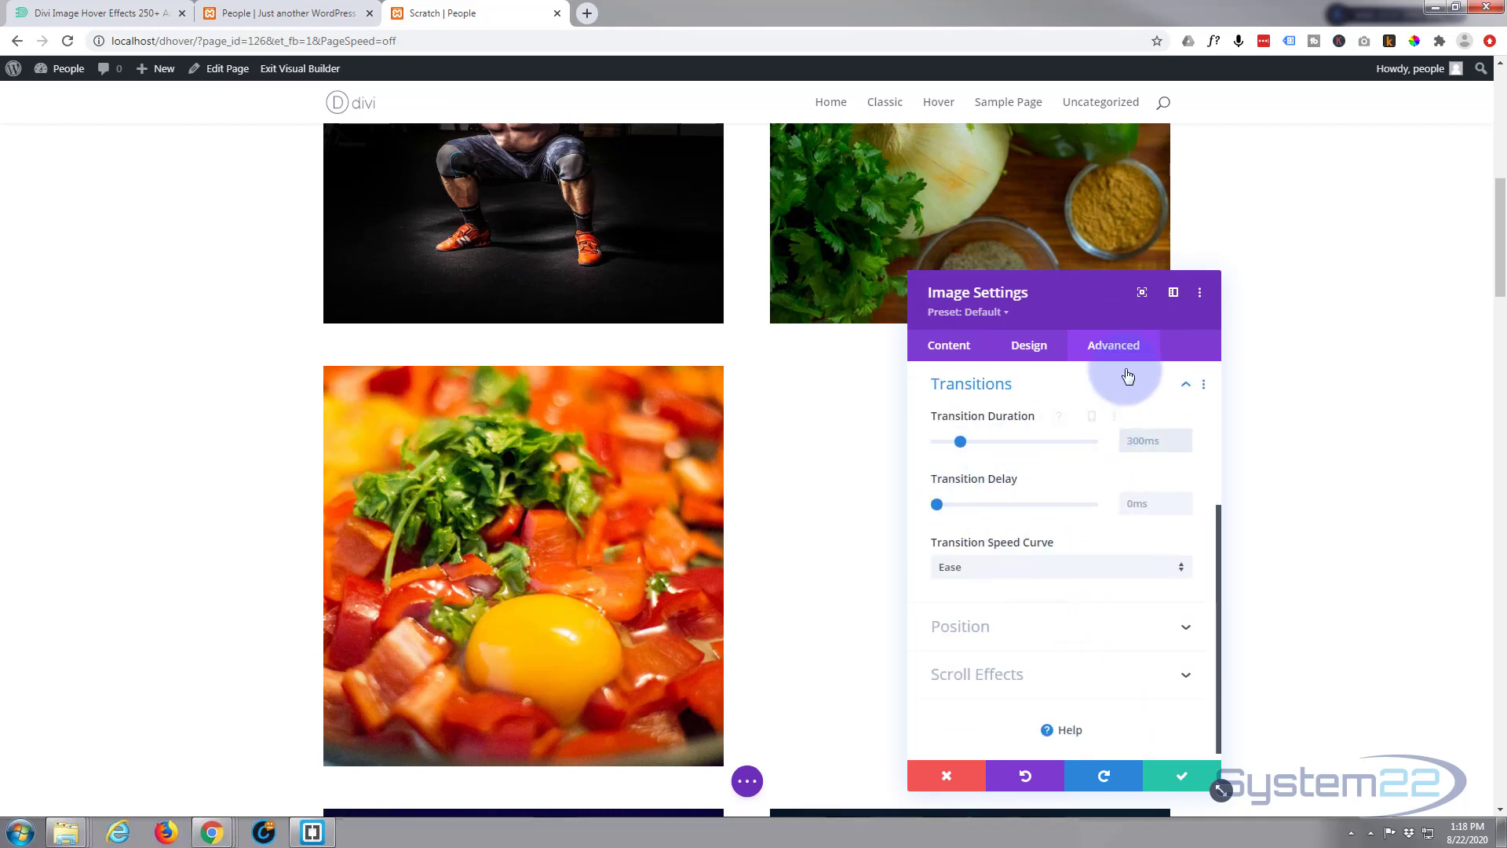
pyautogui.write('4000')
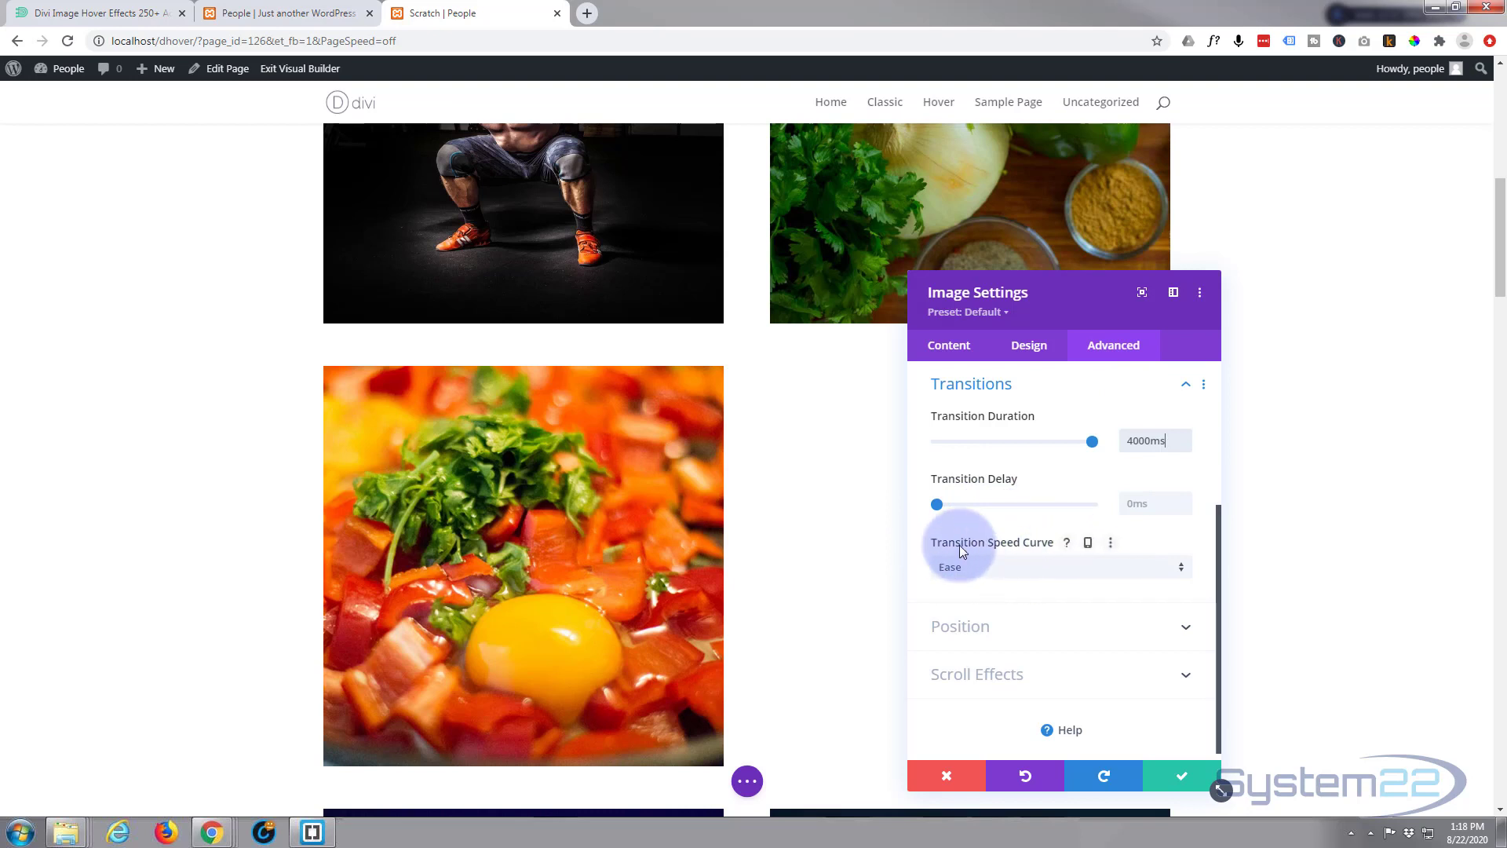
pyautogui.click(1024, 567)
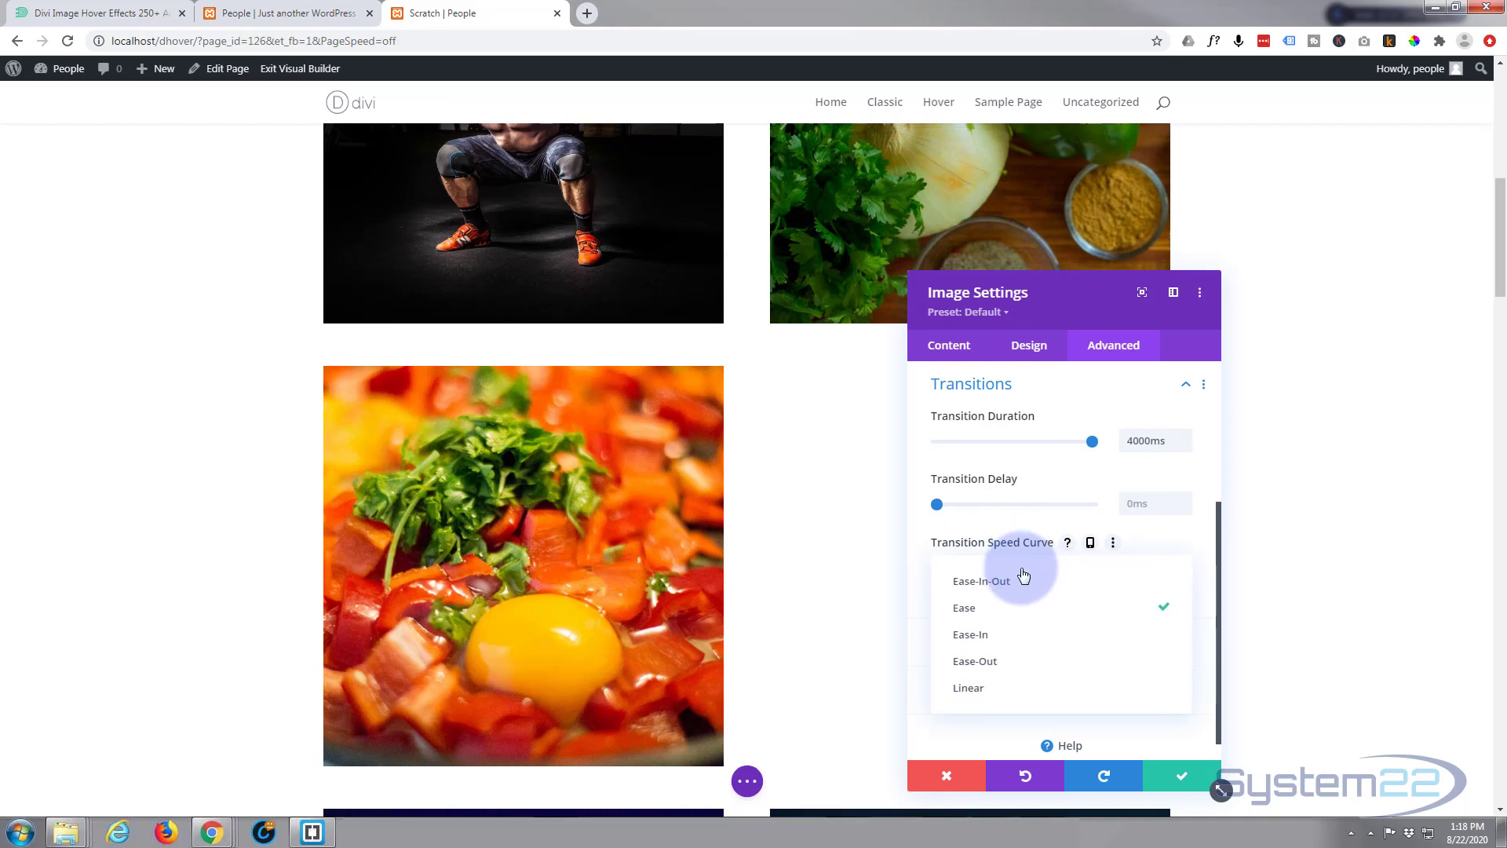
pyautogui.click(1018, 580)
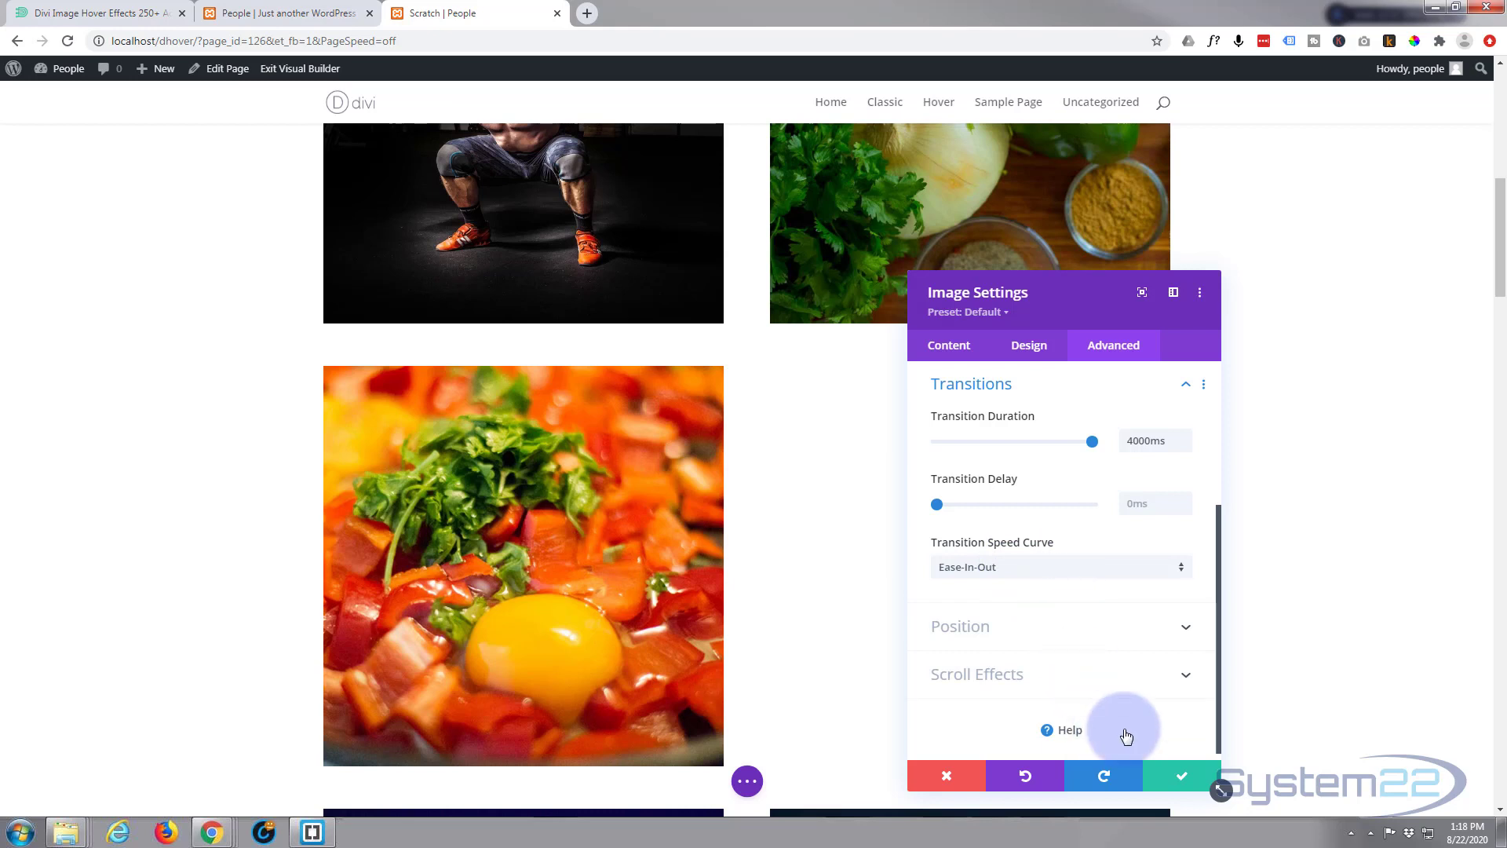
pyautogui.click(1179, 781)
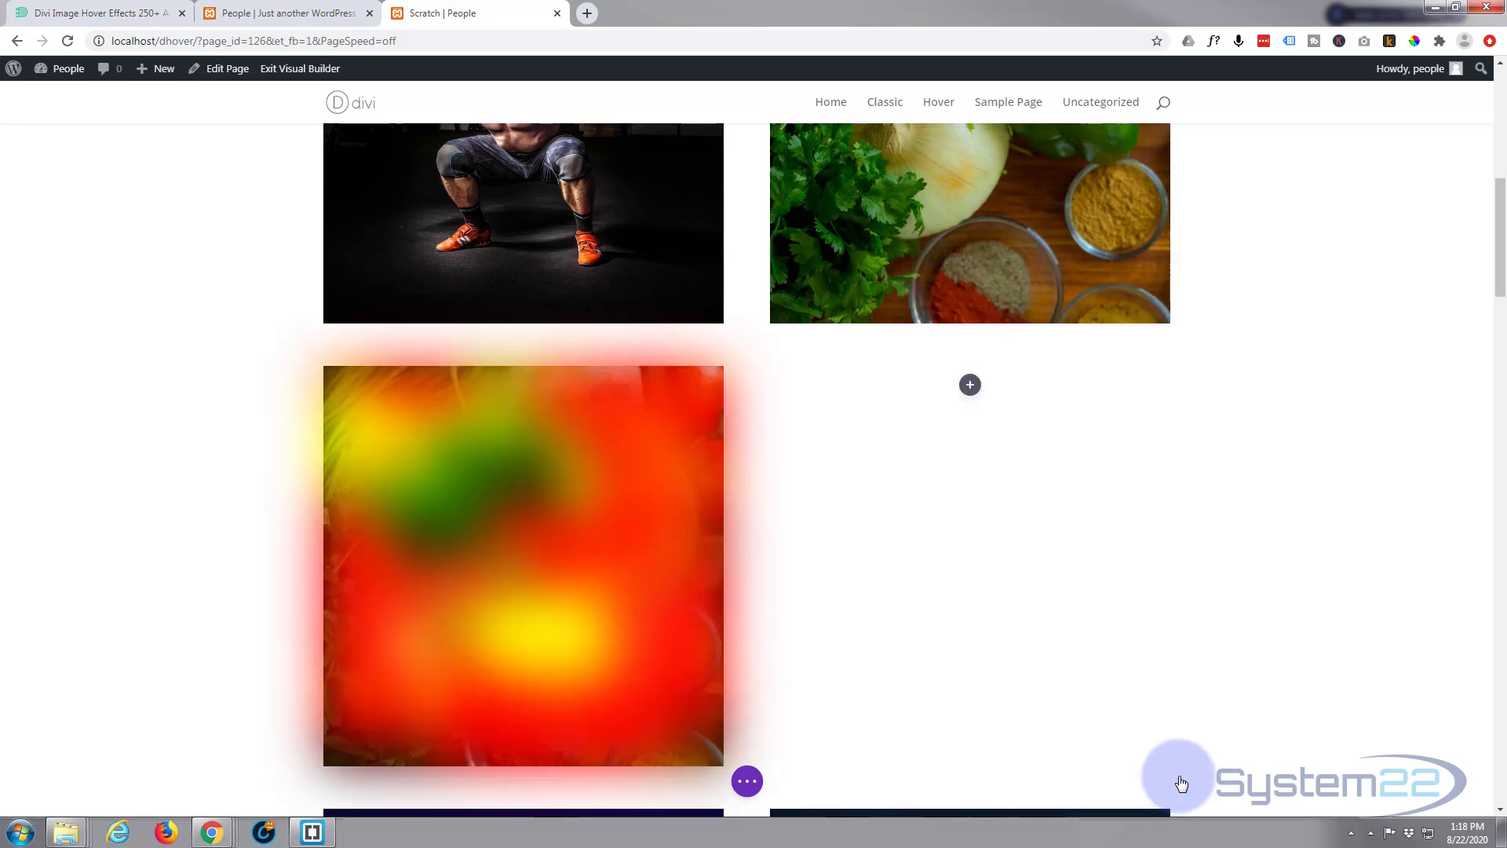
# Save the page as a draft and check the egg-and-peppers image's hover effect outside the visual builder
pyautogui.click(747, 781)
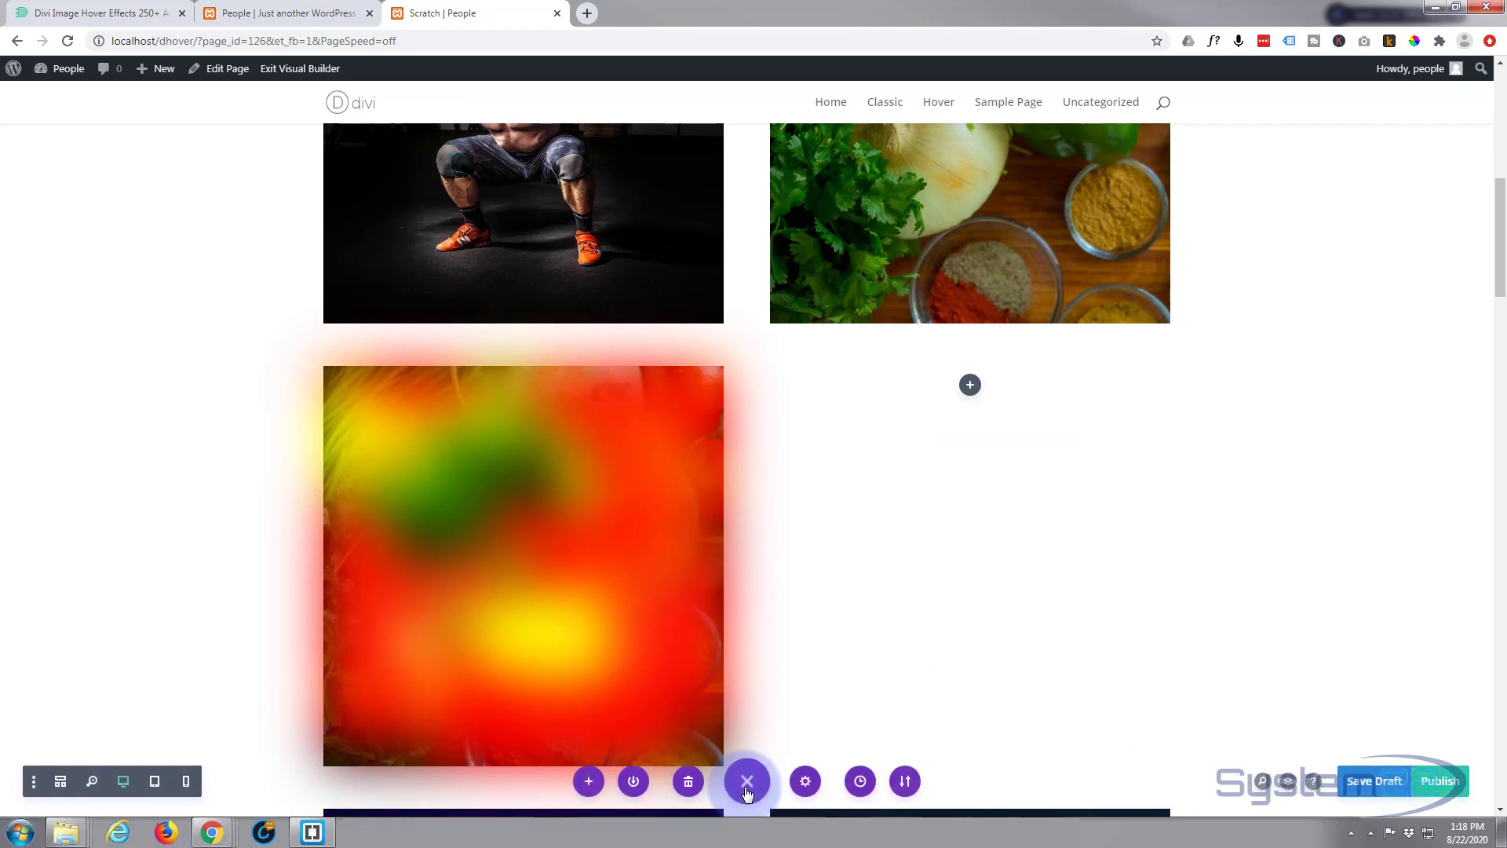
pyautogui.click(1363, 781)
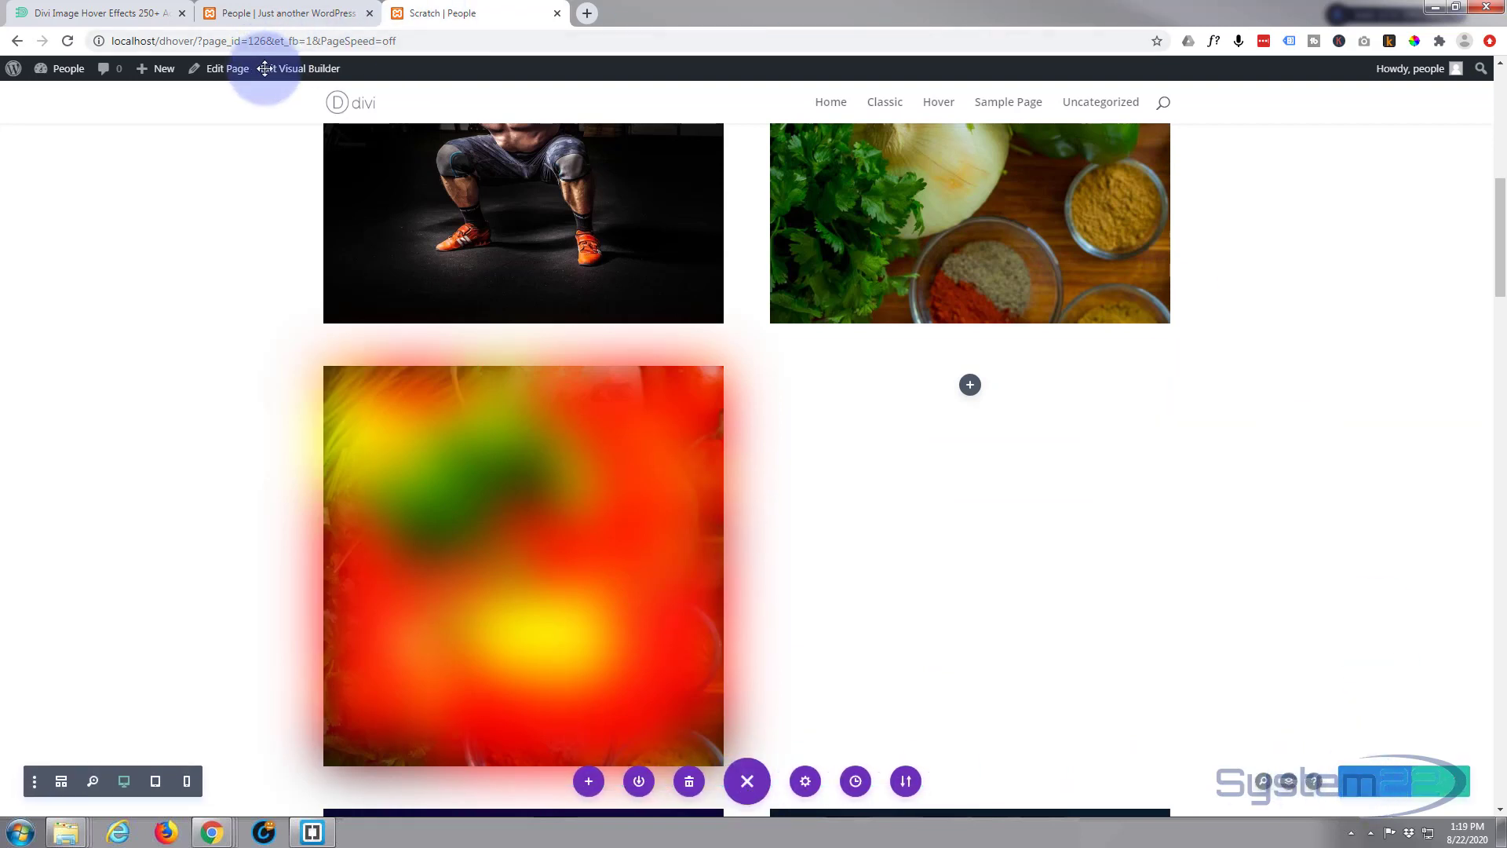
pyautogui.click(290, 71)
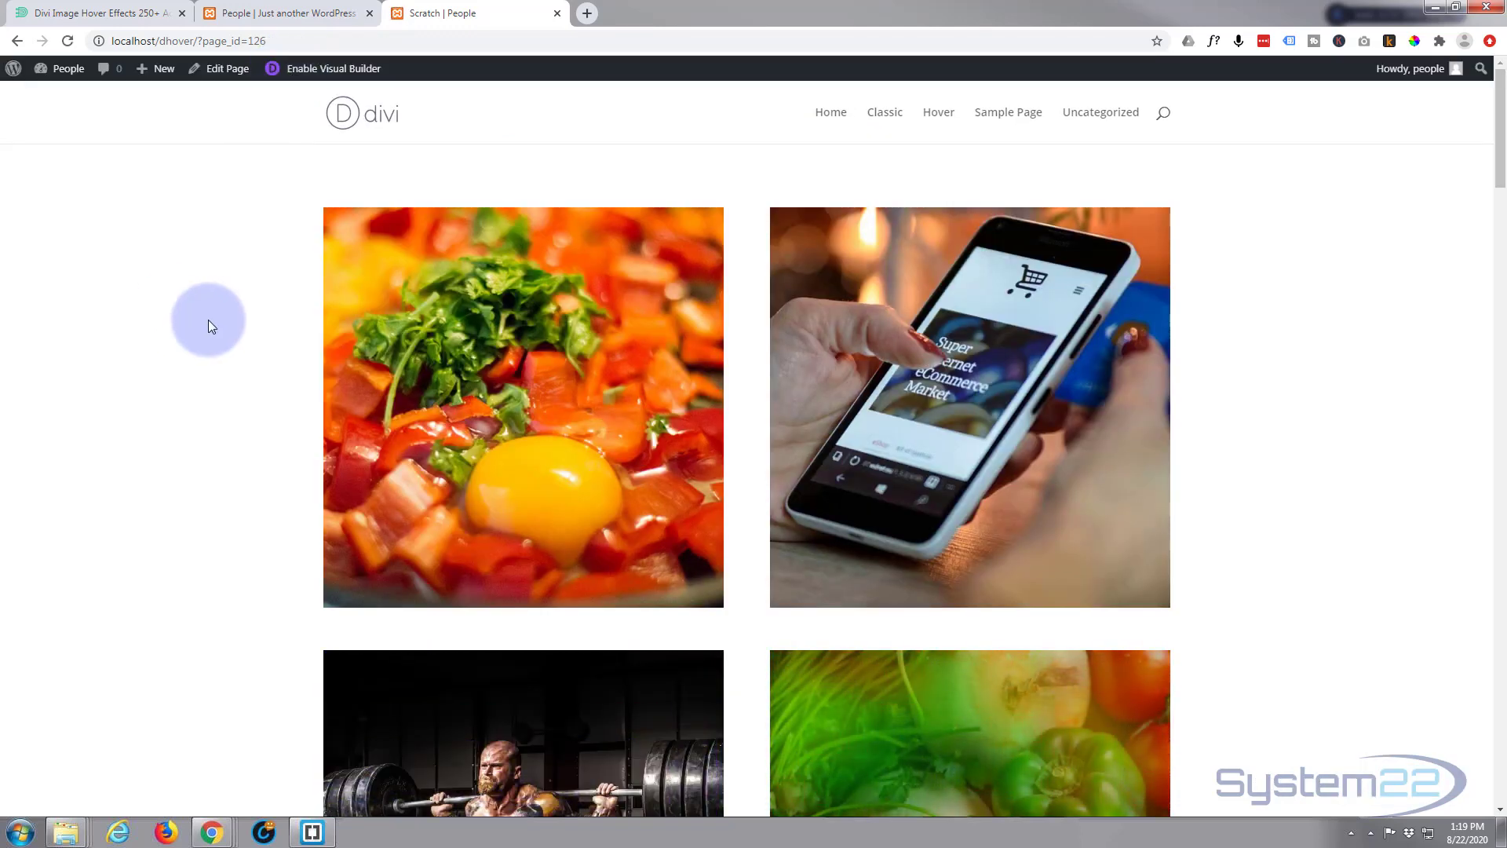
pyautogui.scroll(-3, 211, 323)
pyautogui.scroll(-7, 210, 324)
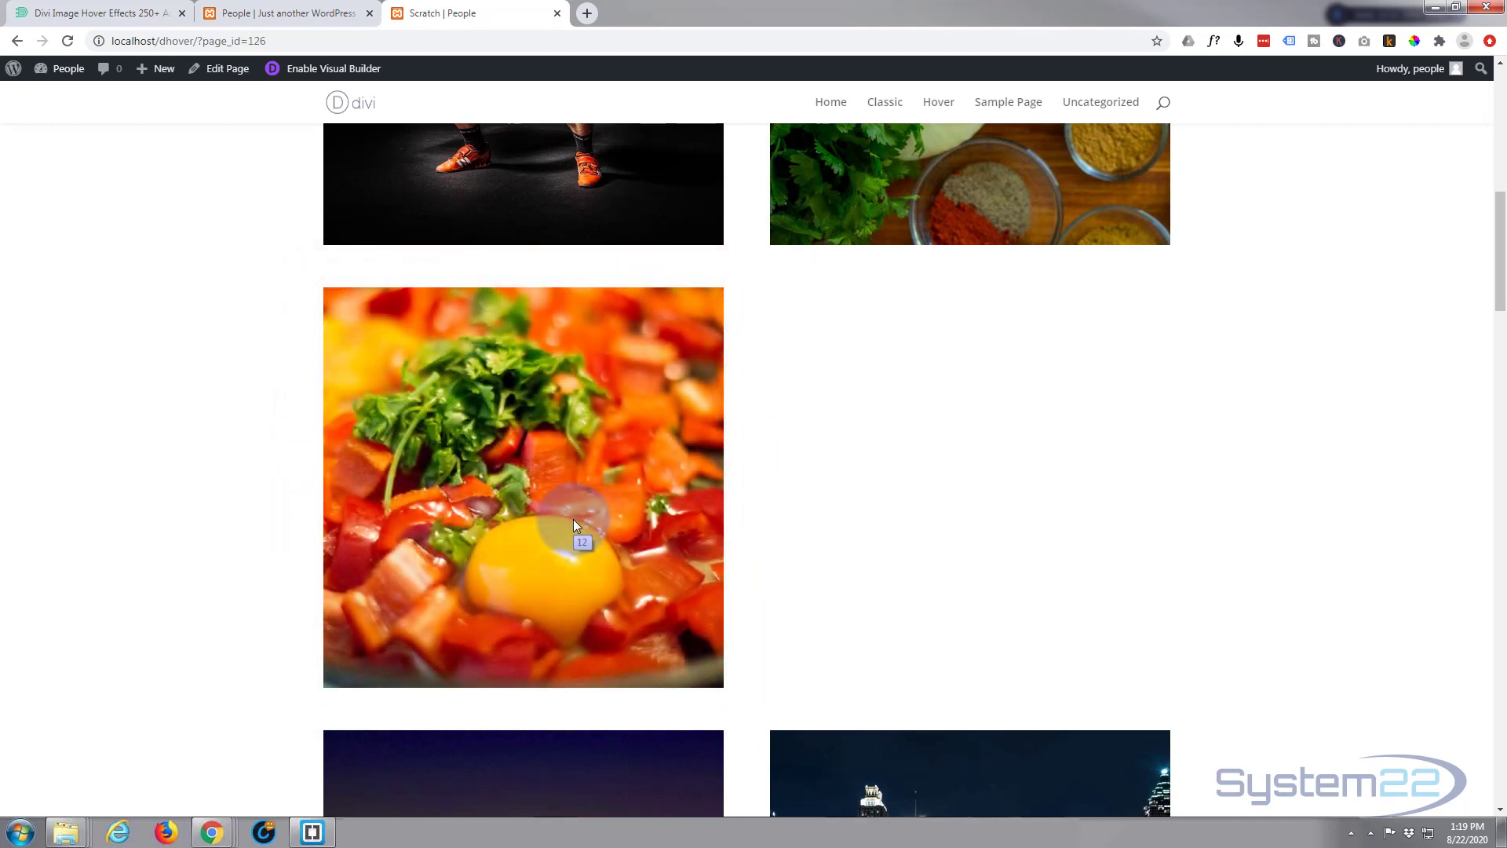
# Reopen the page in the visual builder and expand the Filters options of the blurred egg-and-peppers Image module
pyautogui.click(355, 68)
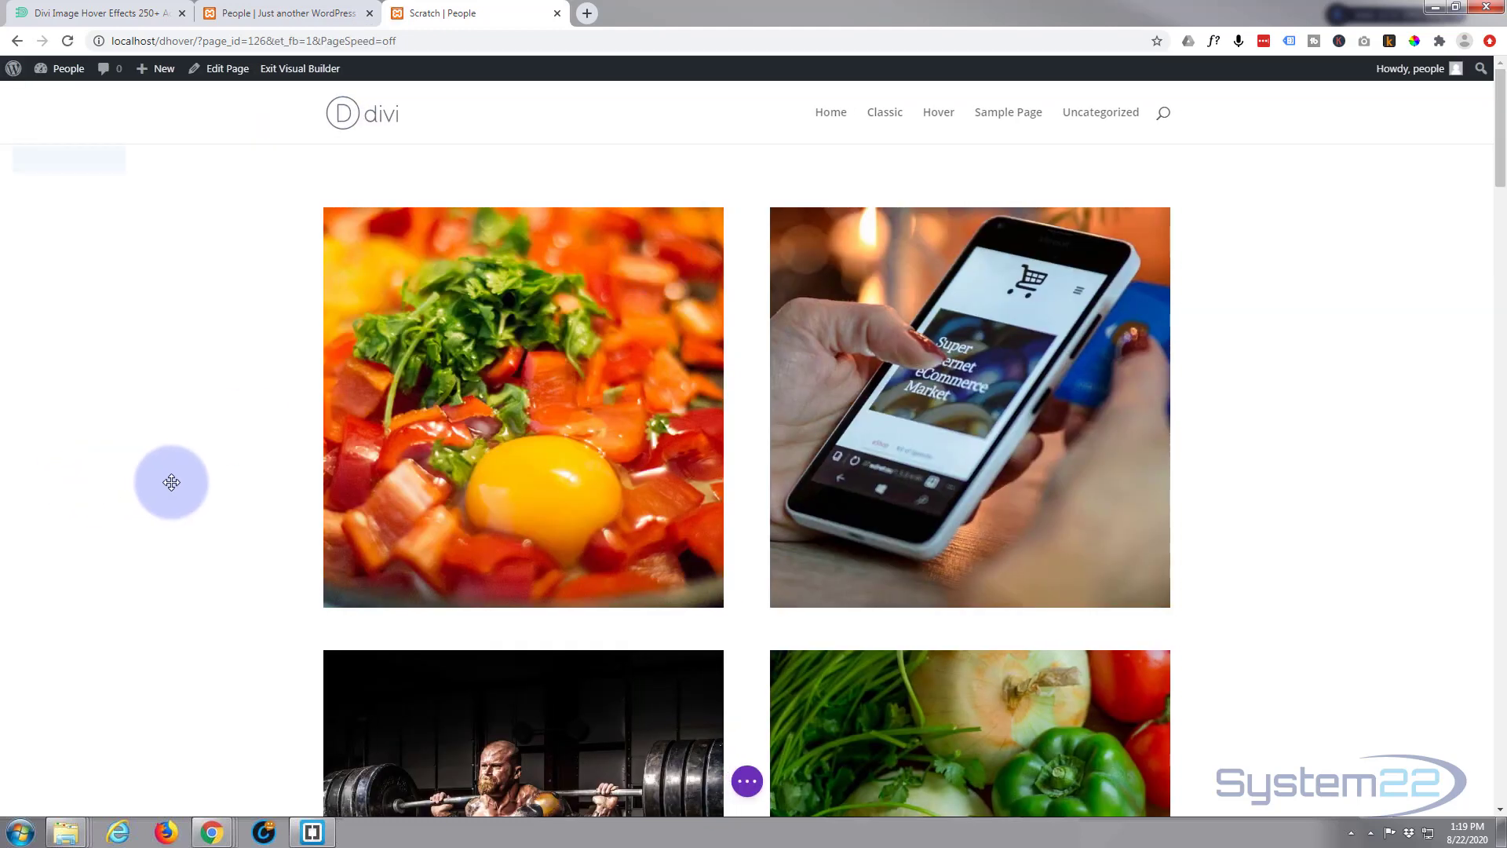
pyautogui.scroll(-3, 173, 481)
pyautogui.scroll(3, 179, 479)
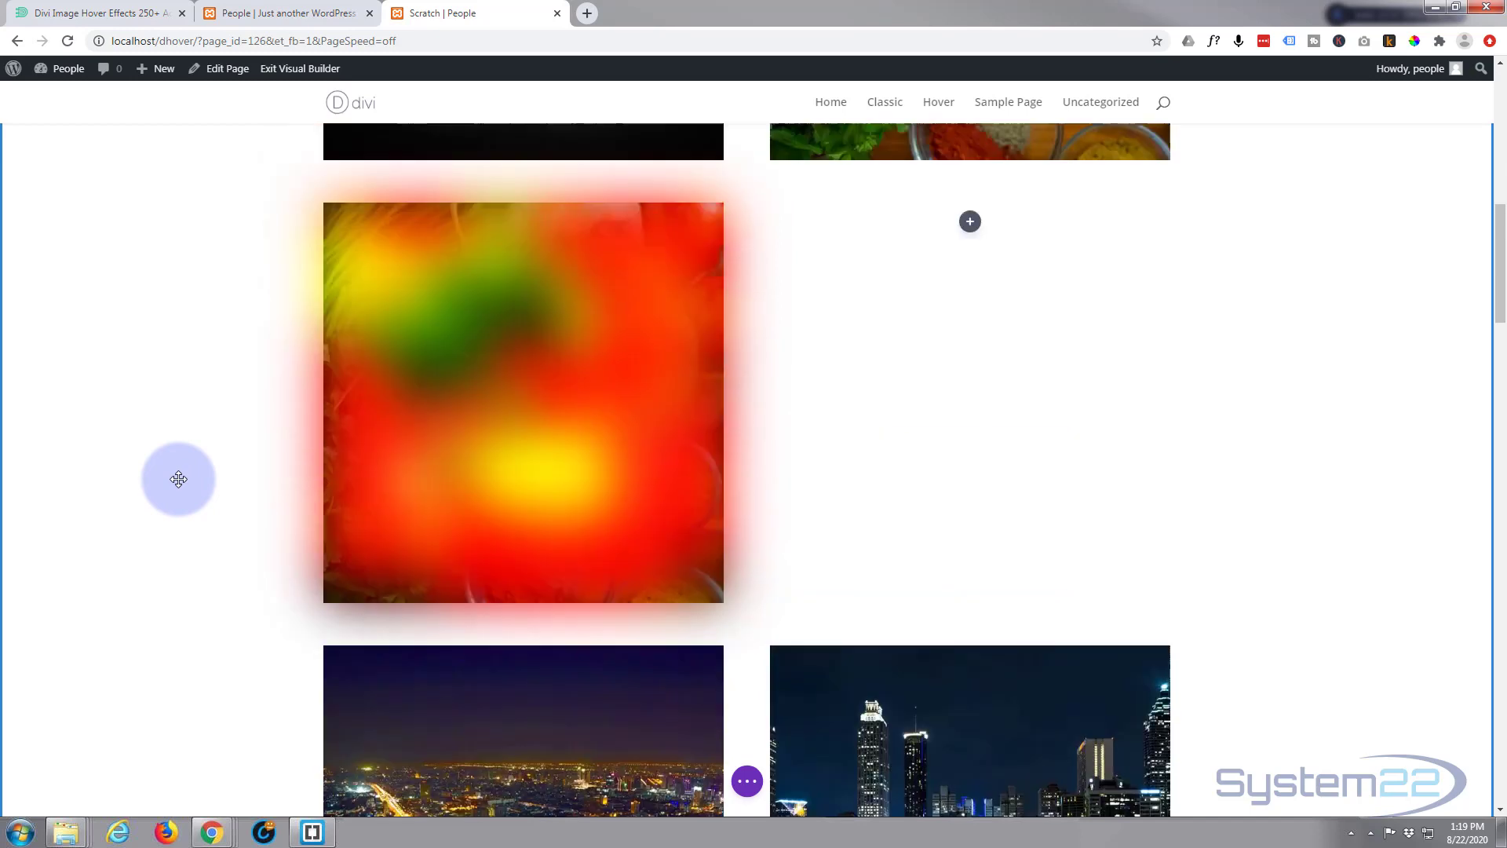
pyautogui.moveTo(497, 263)
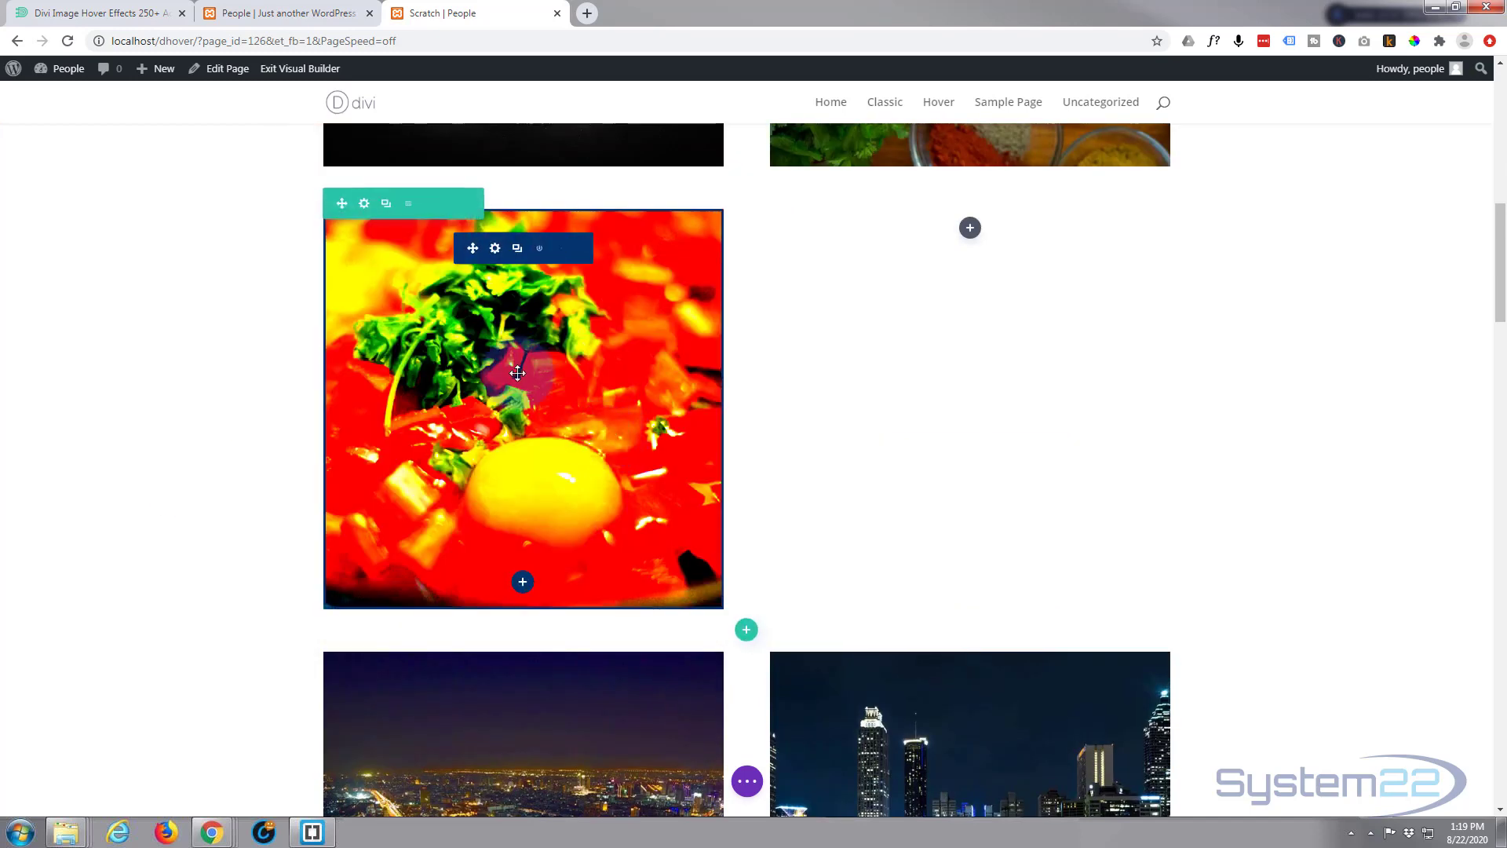
pyautogui.click(495, 249)
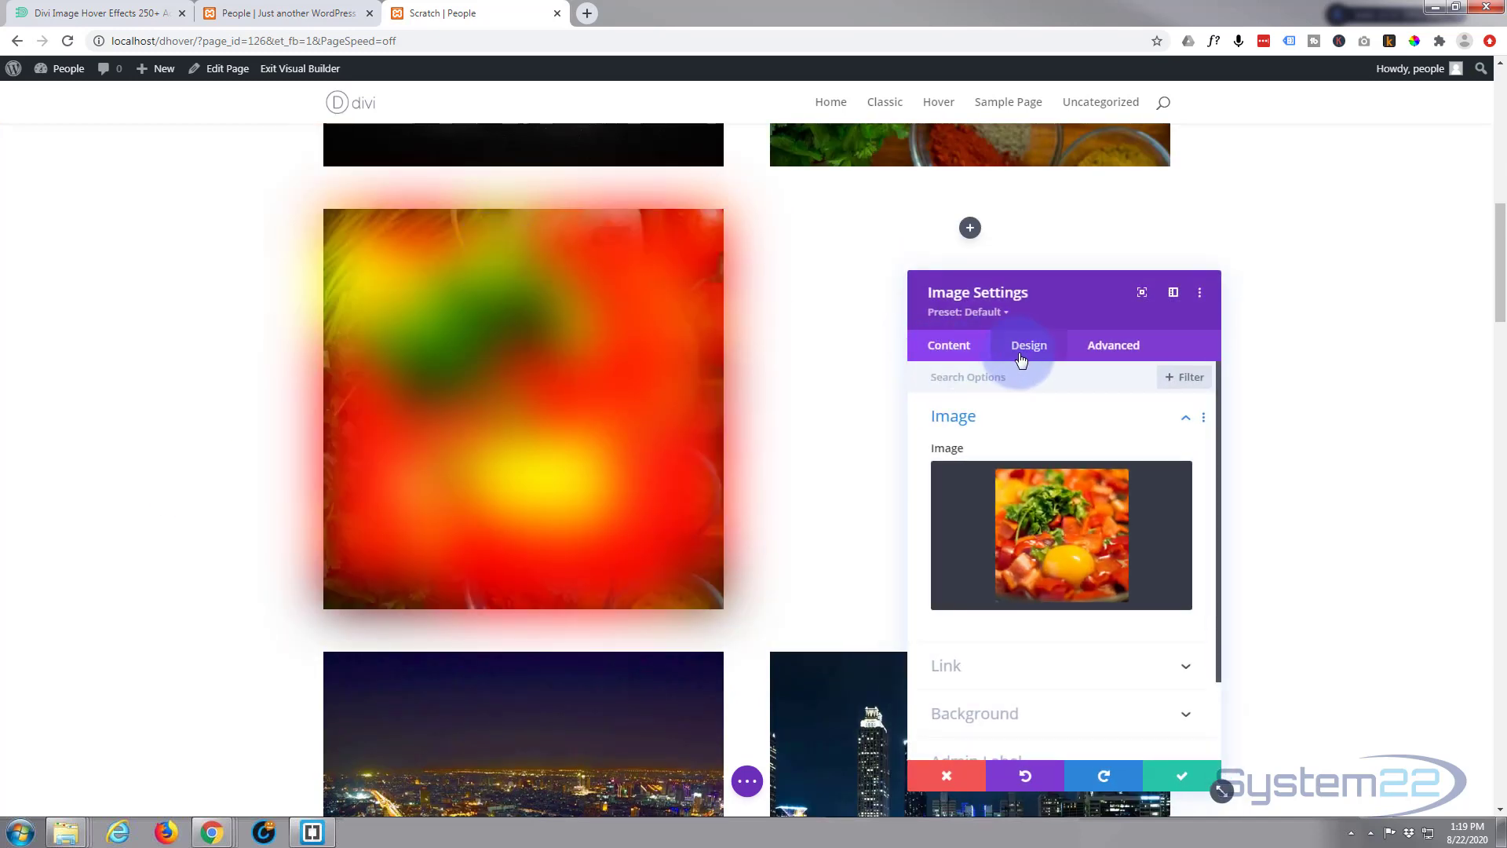
pyautogui.click(1030, 349)
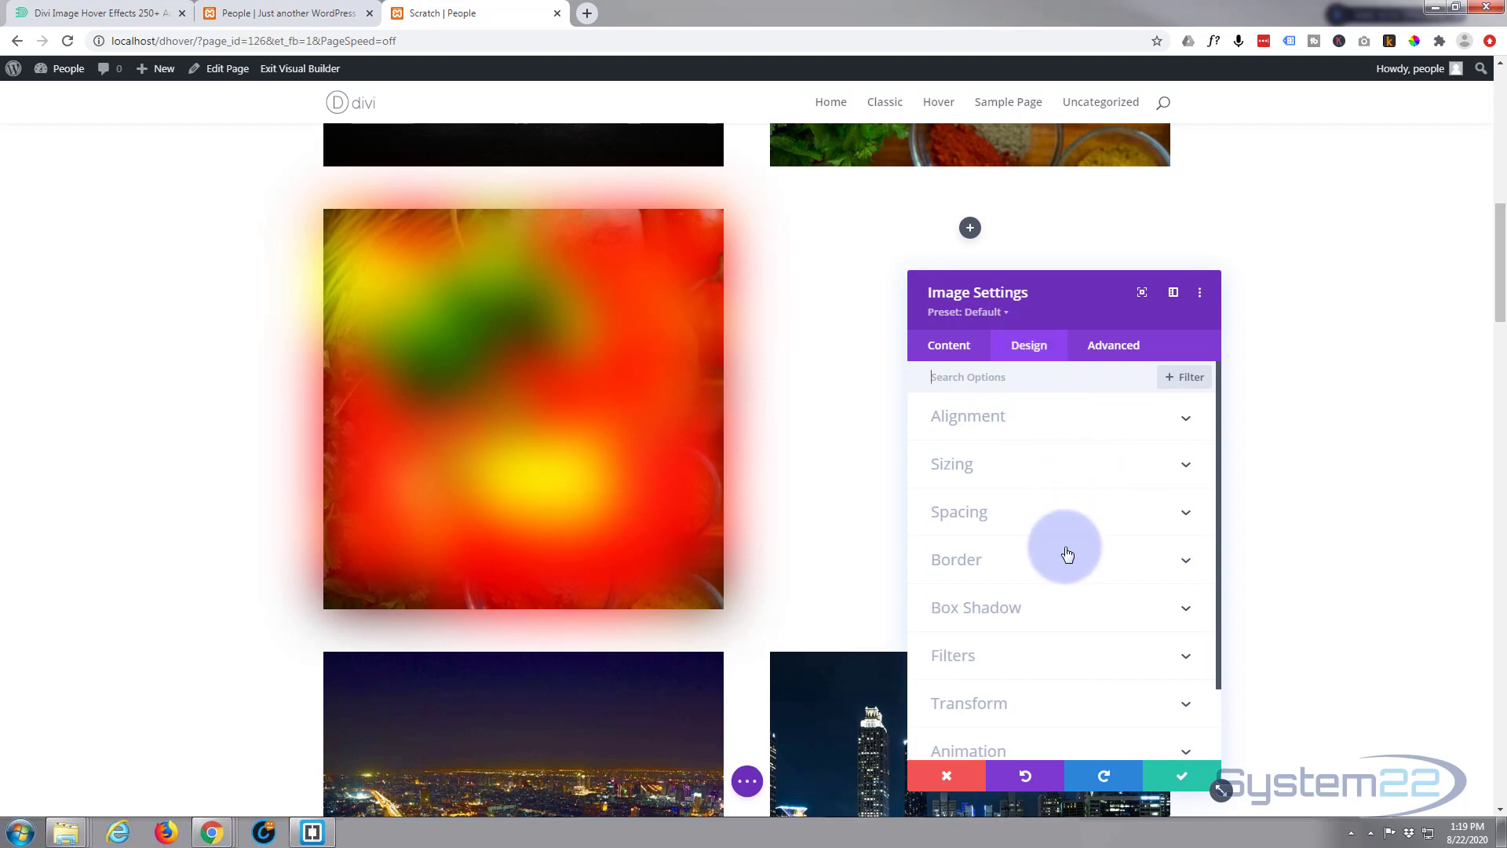
pyautogui.scroll(-2, 1066, 552)
pyautogui.click(1002, 571)
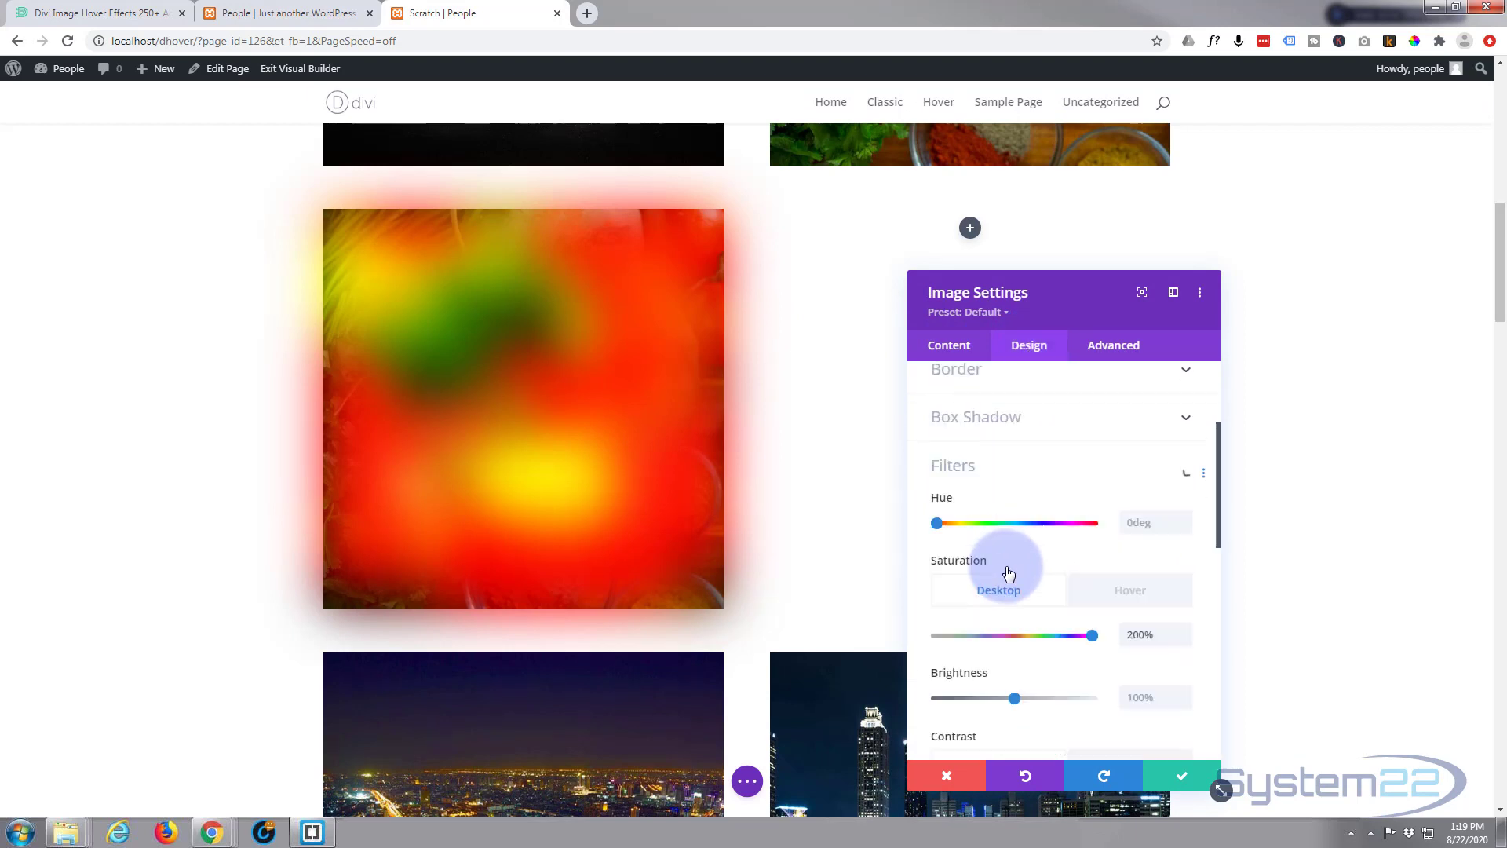
# Set the image's desktop Opacity filter to 0% and open its hover value
pyautogui.scroll(-4, 1020, 543)
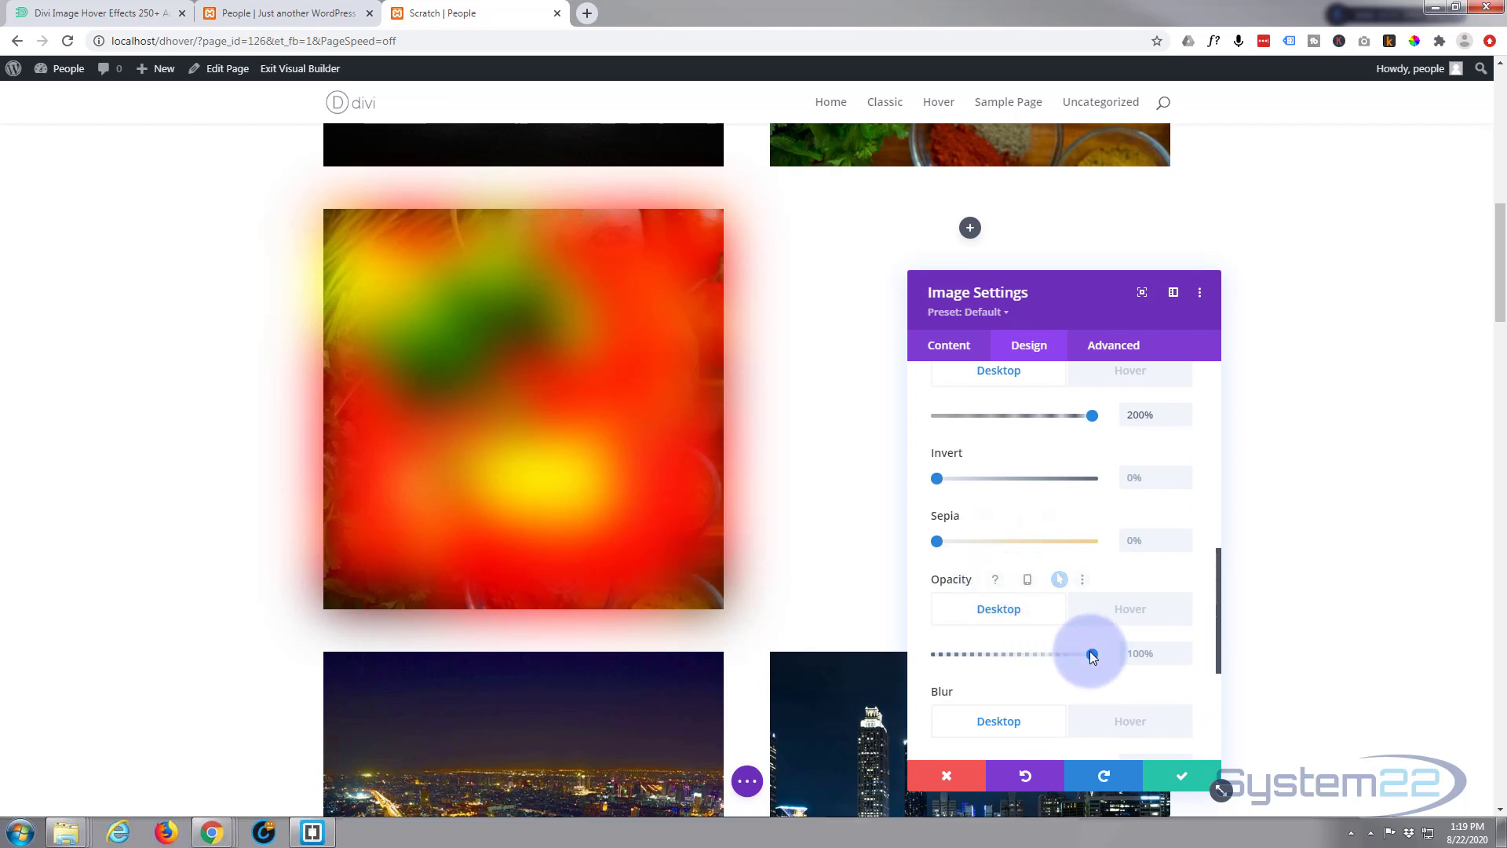
pyautogui.moveTo(1091, 653); pyautogui.dragTo(915, 650)
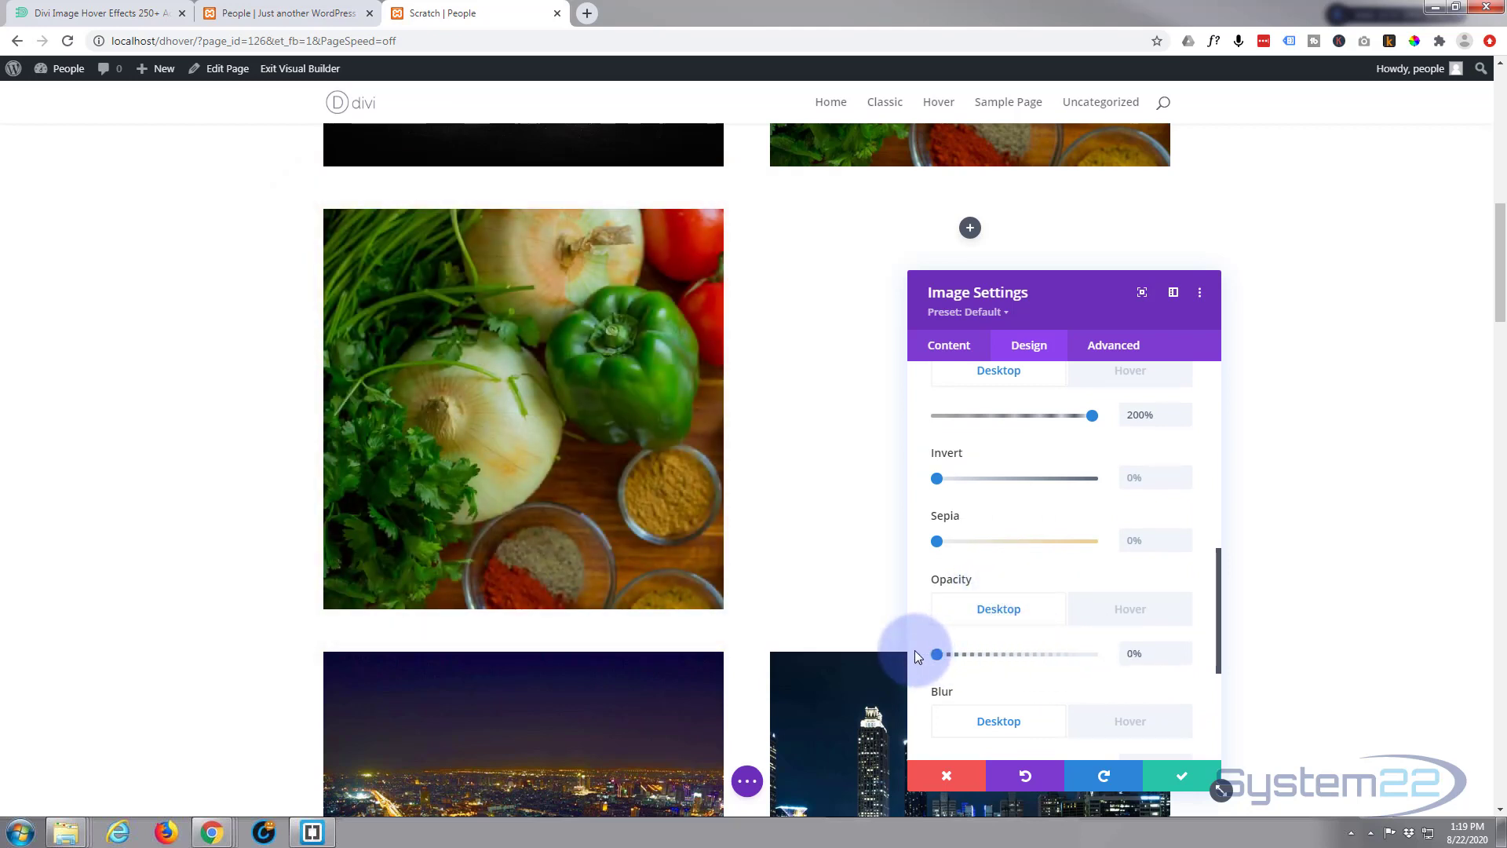
pyautogui.click(1130, 610)
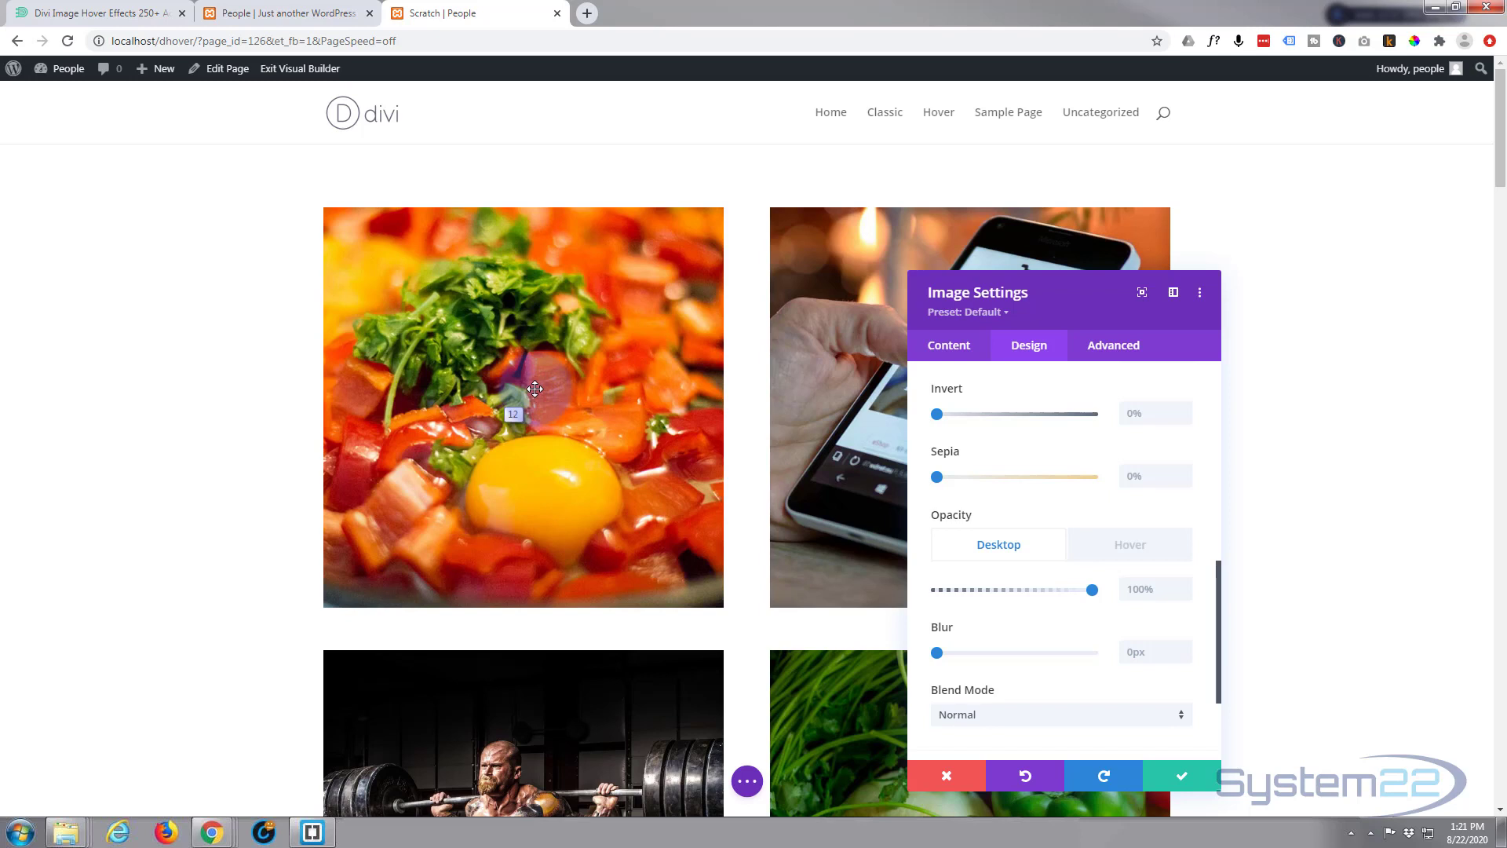
# Clear the first image's title text, set its alternative text to "food", and save the module settings
pyautogui.click(1126, 346)
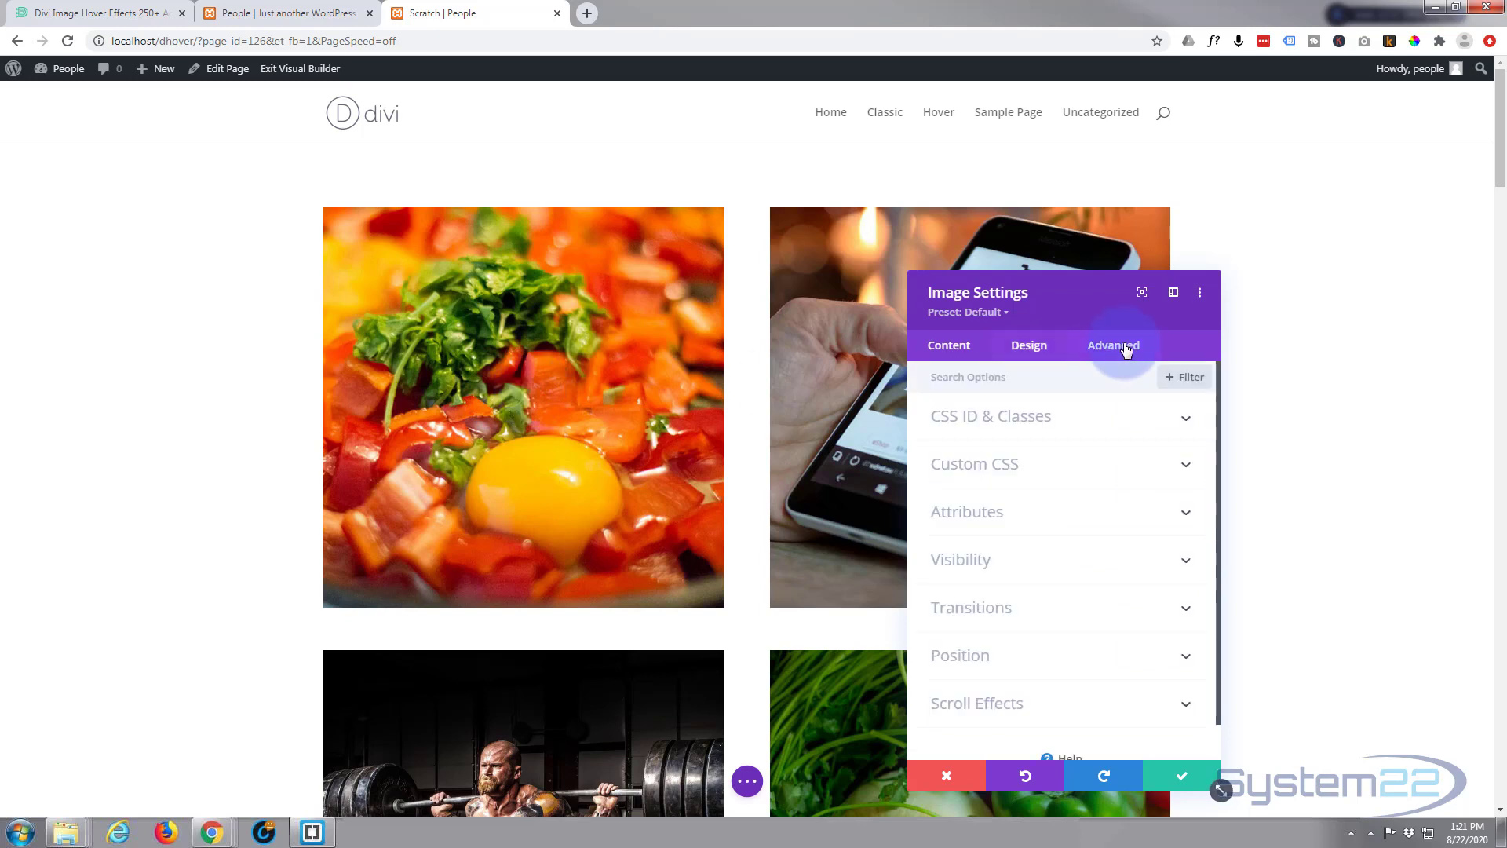
pyautogui.click(1023, 515)
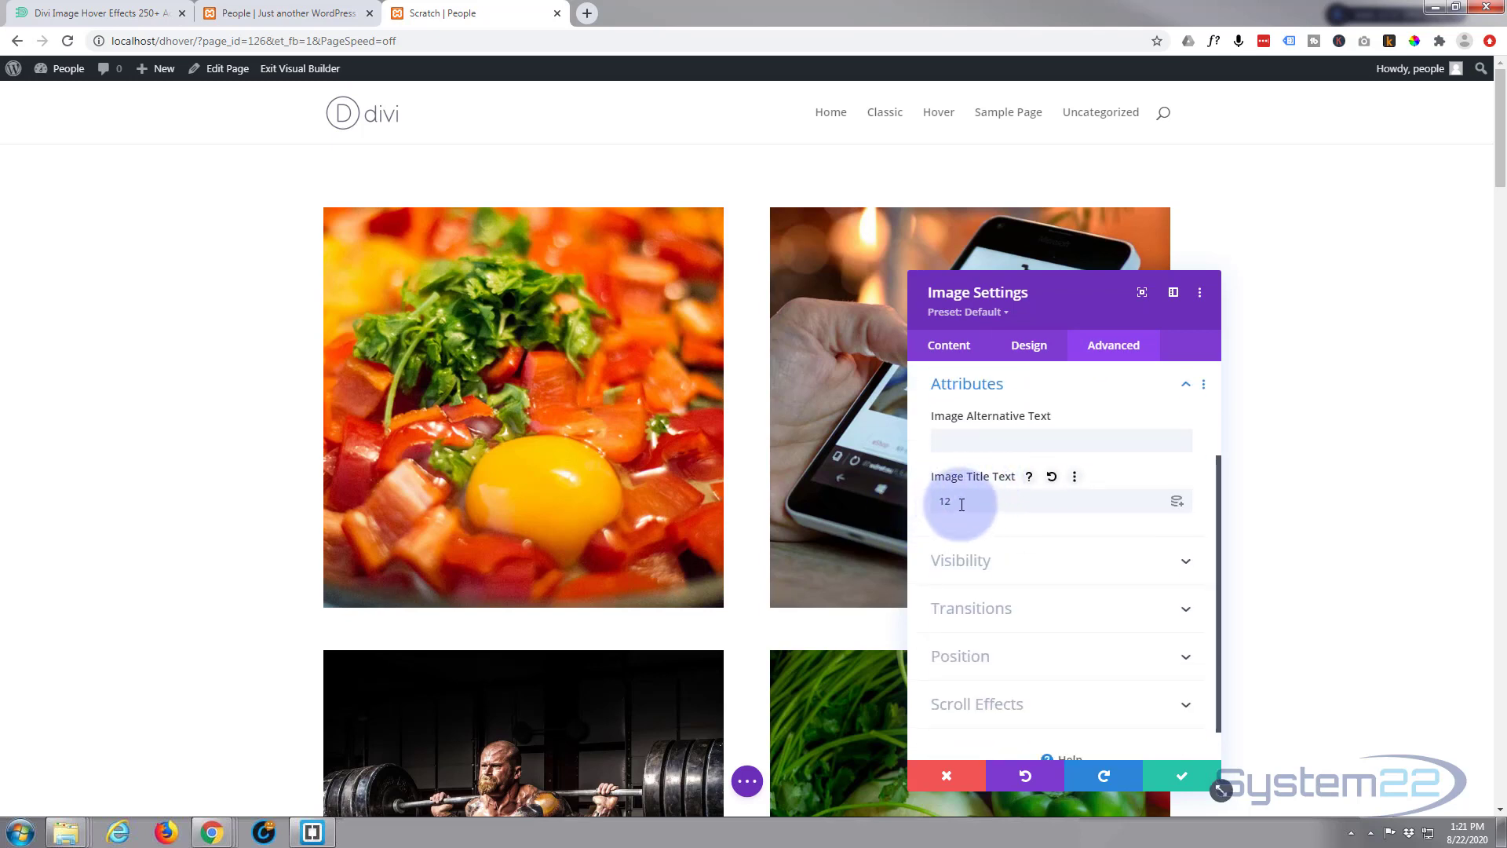
pyautogui.moveTo(956, 503); pyautogui.dragTo(903, 511)
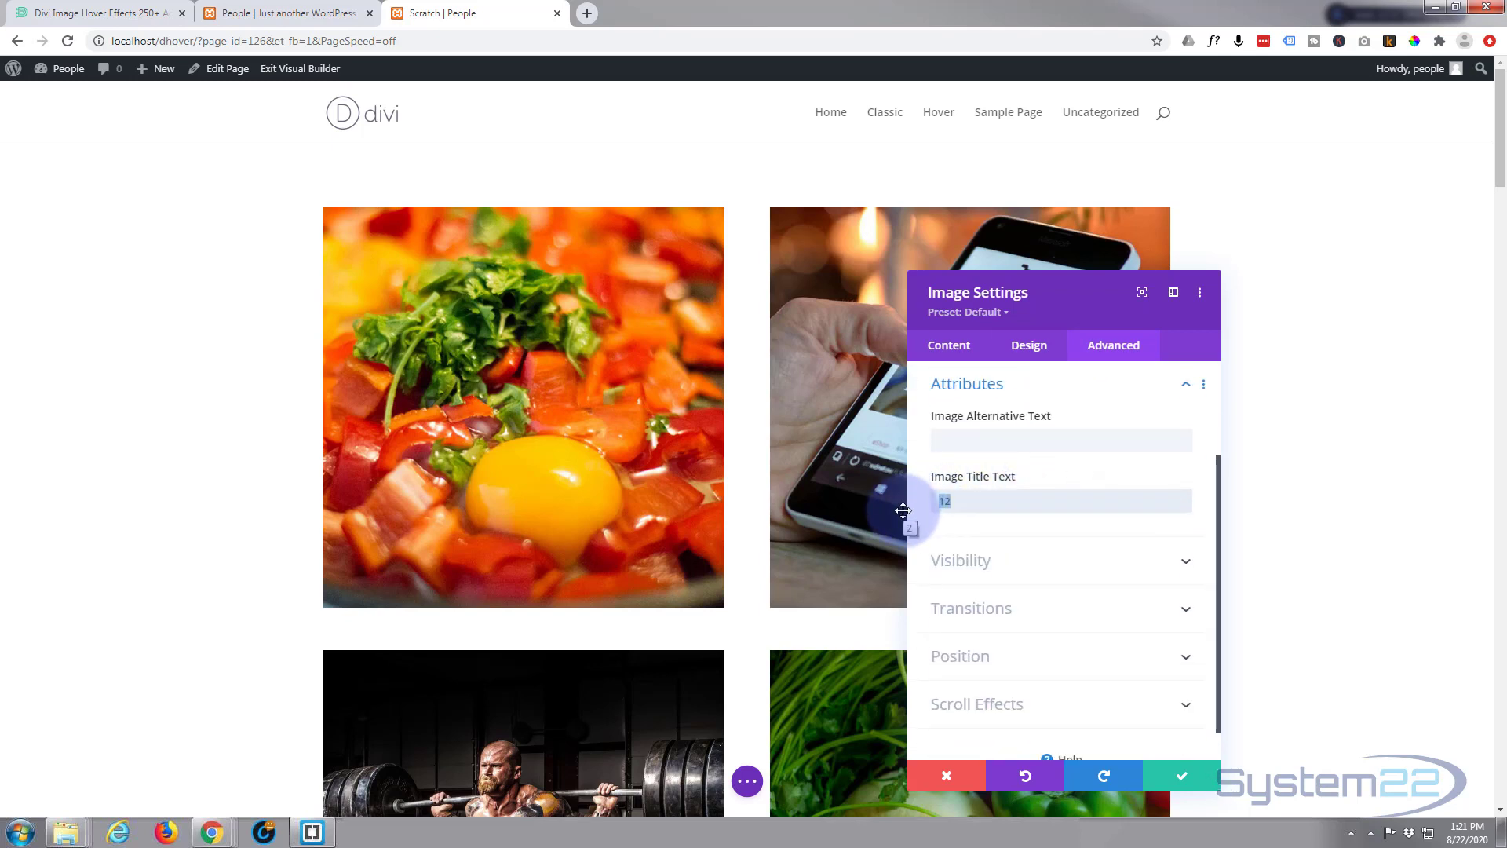
pyautogui.press('BackSpace')
pyautogui.click(949, 439)
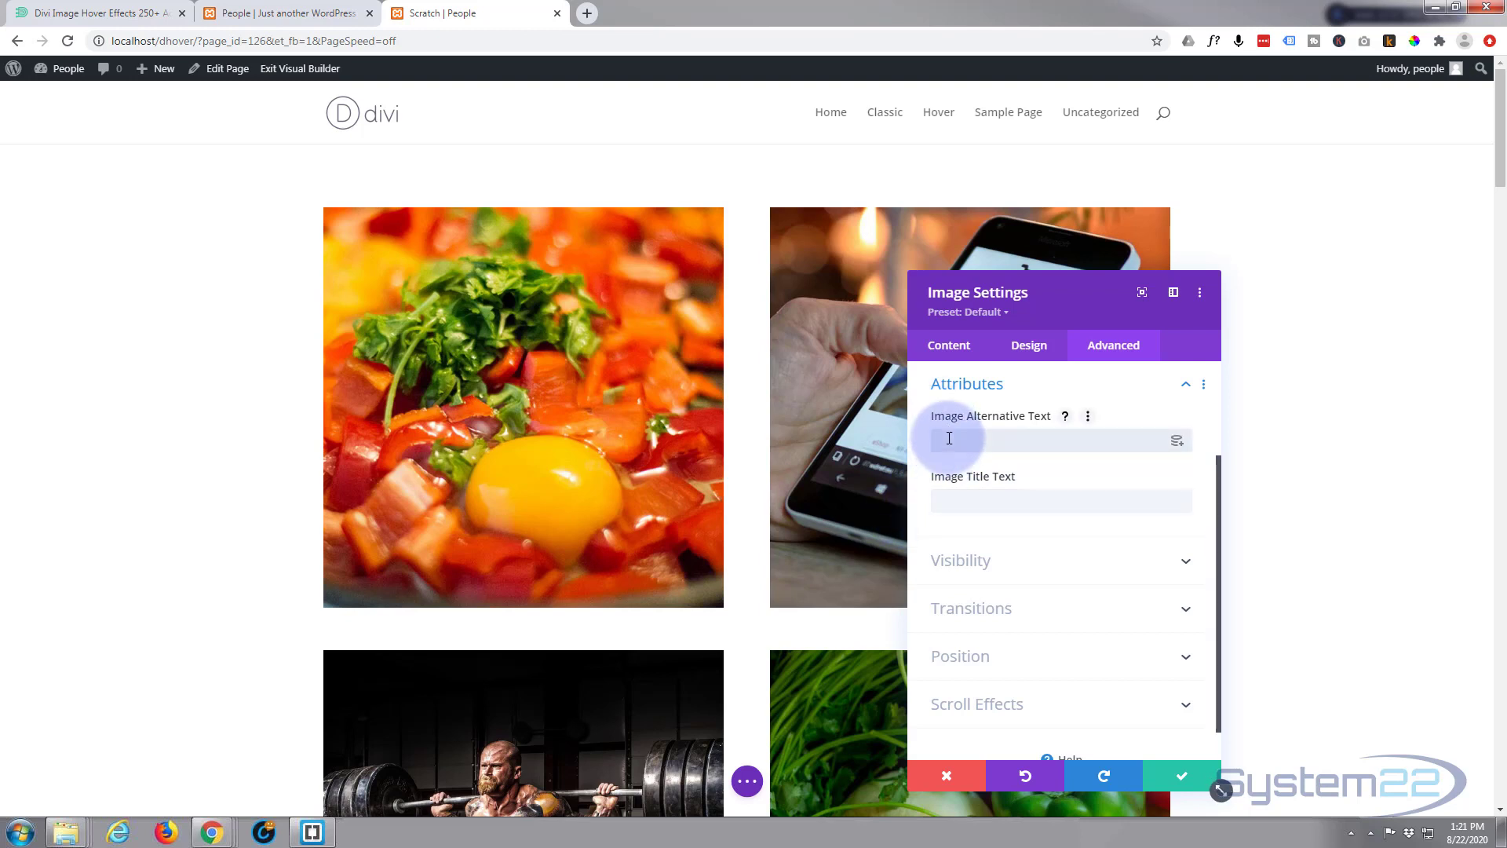
pyautogui.write('food')
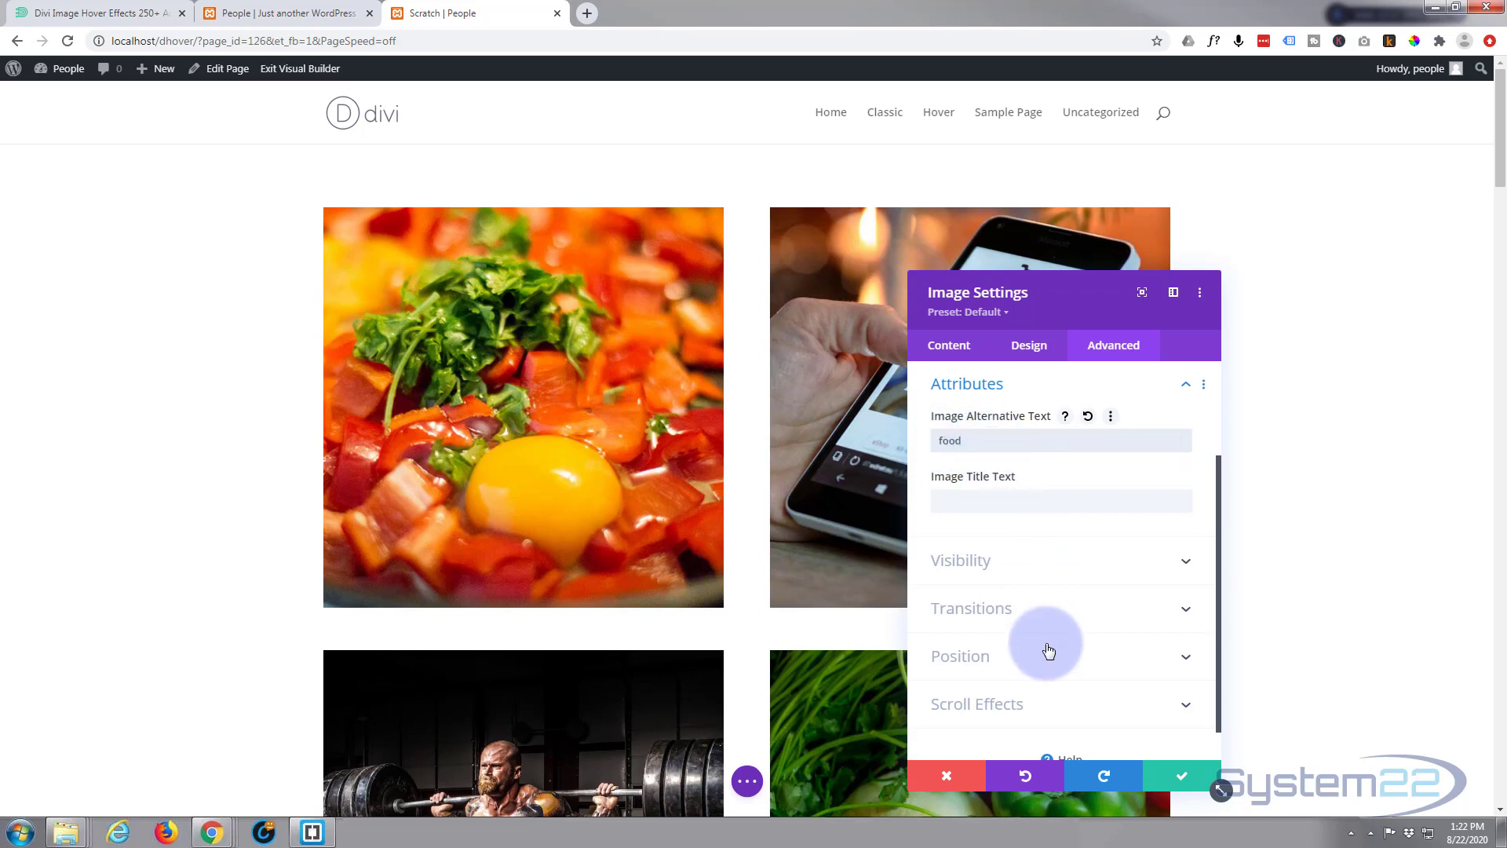
pyautogui.click(1183, 780)
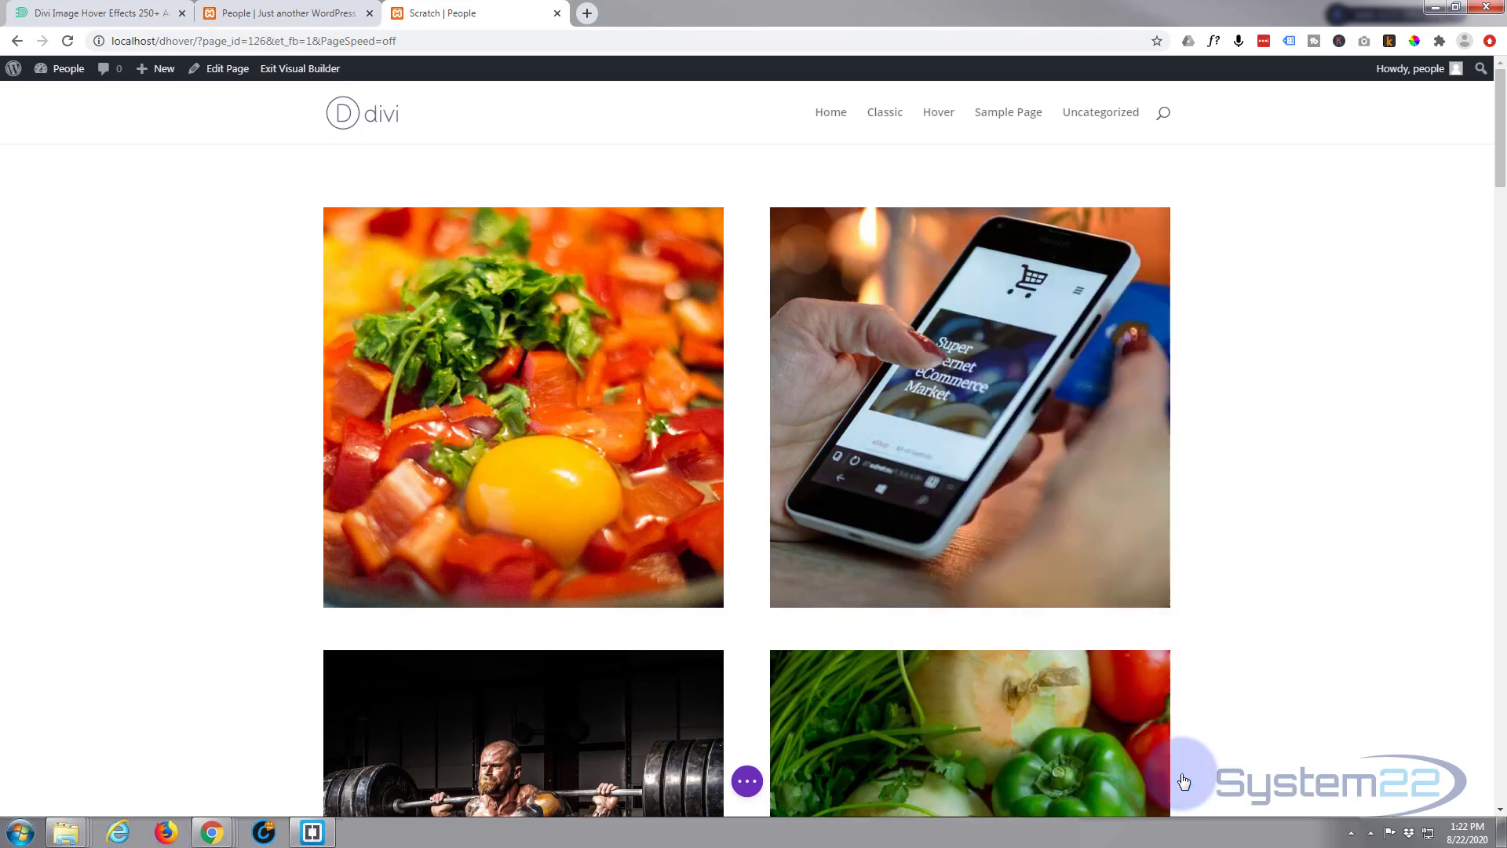
# Save the draft again and exit the visual builder to view the page's images
pyautogui.click(748, 782)
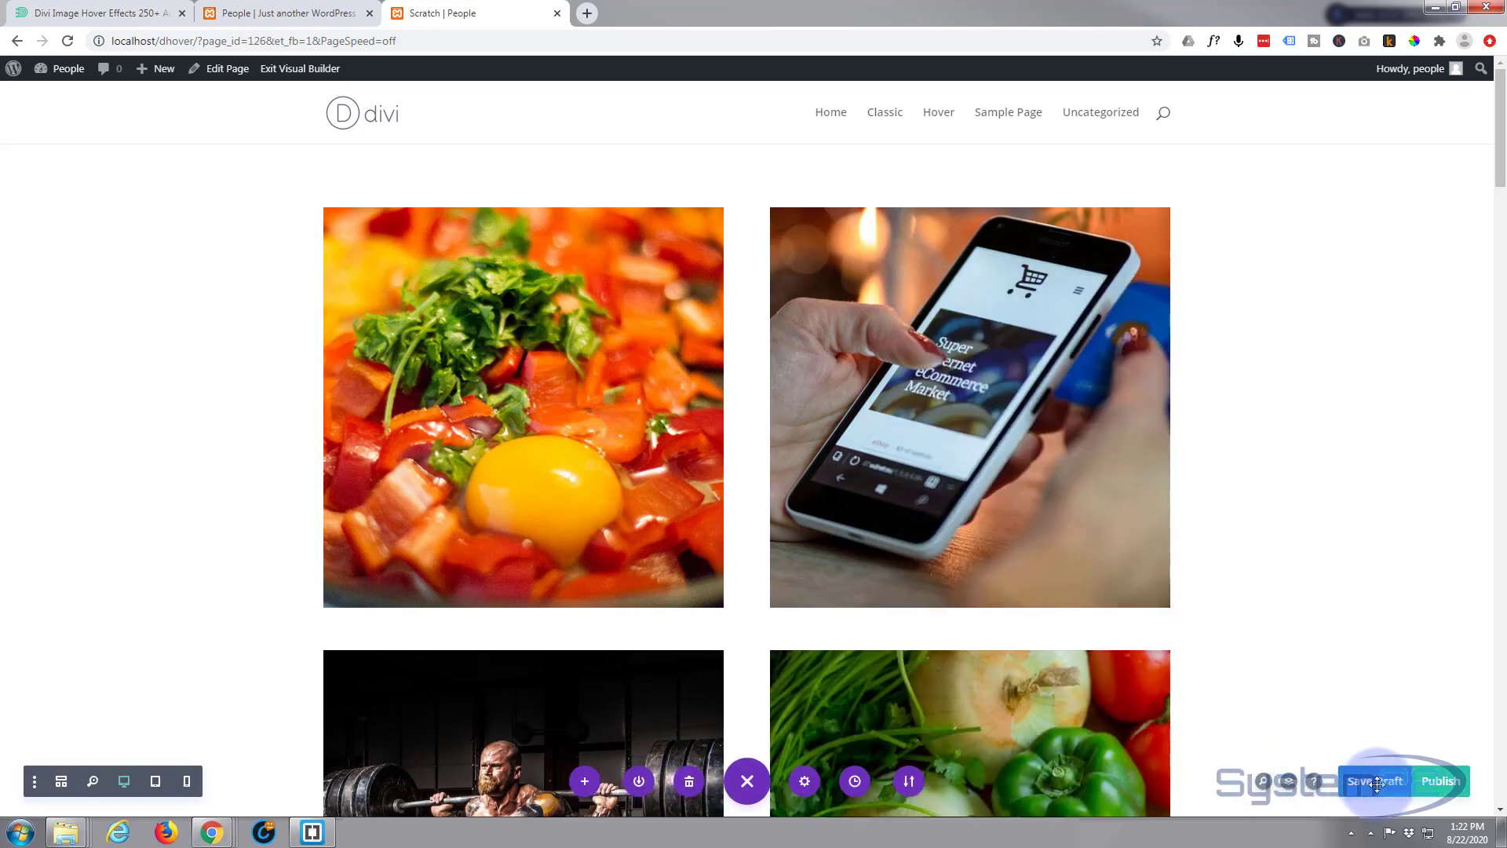
pyautogui.click(1380, 781)
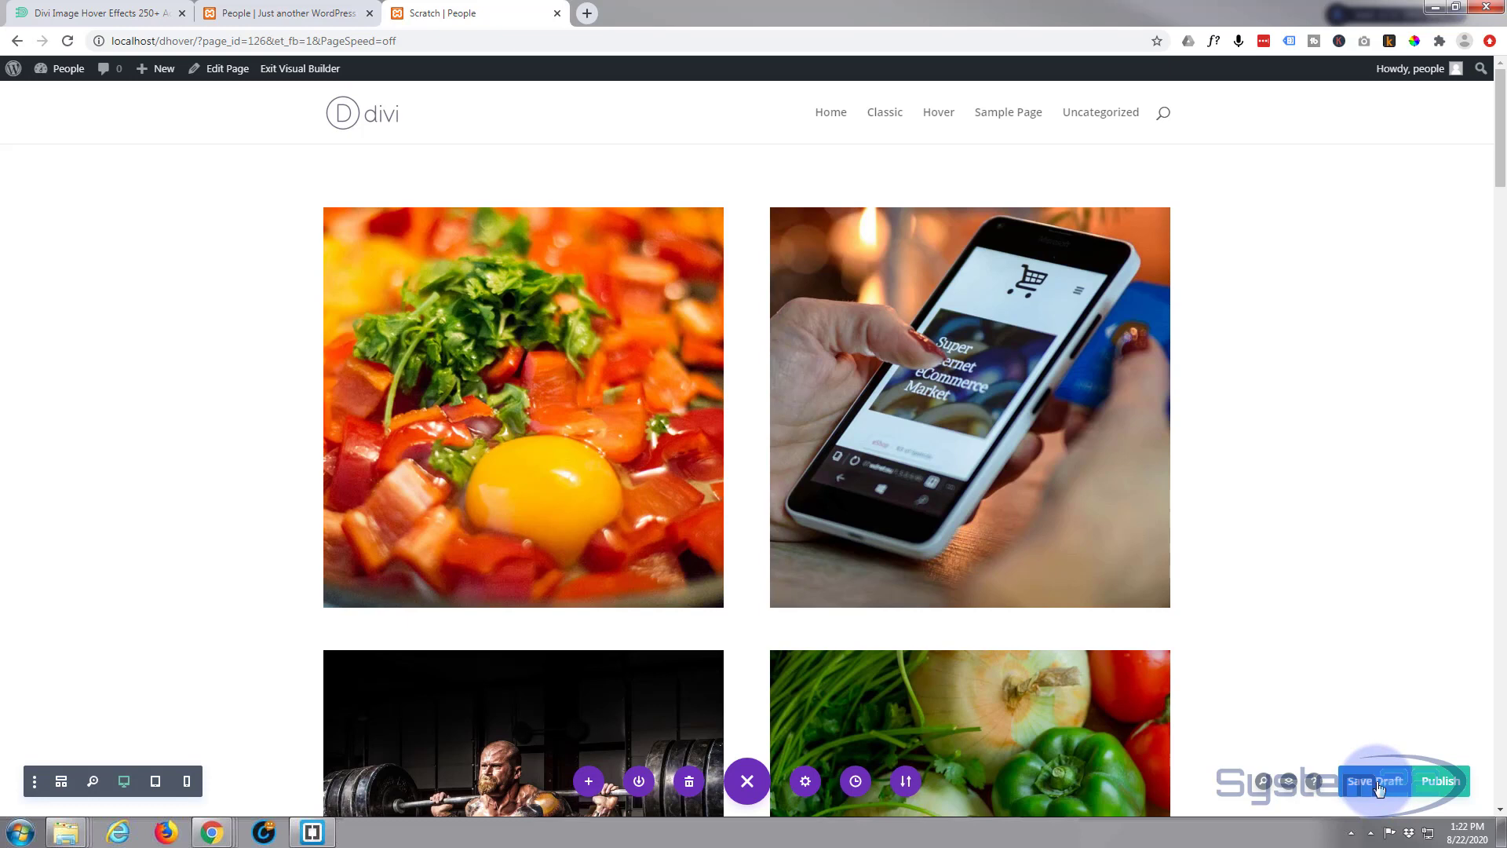
pyautogui.click(287, 70)
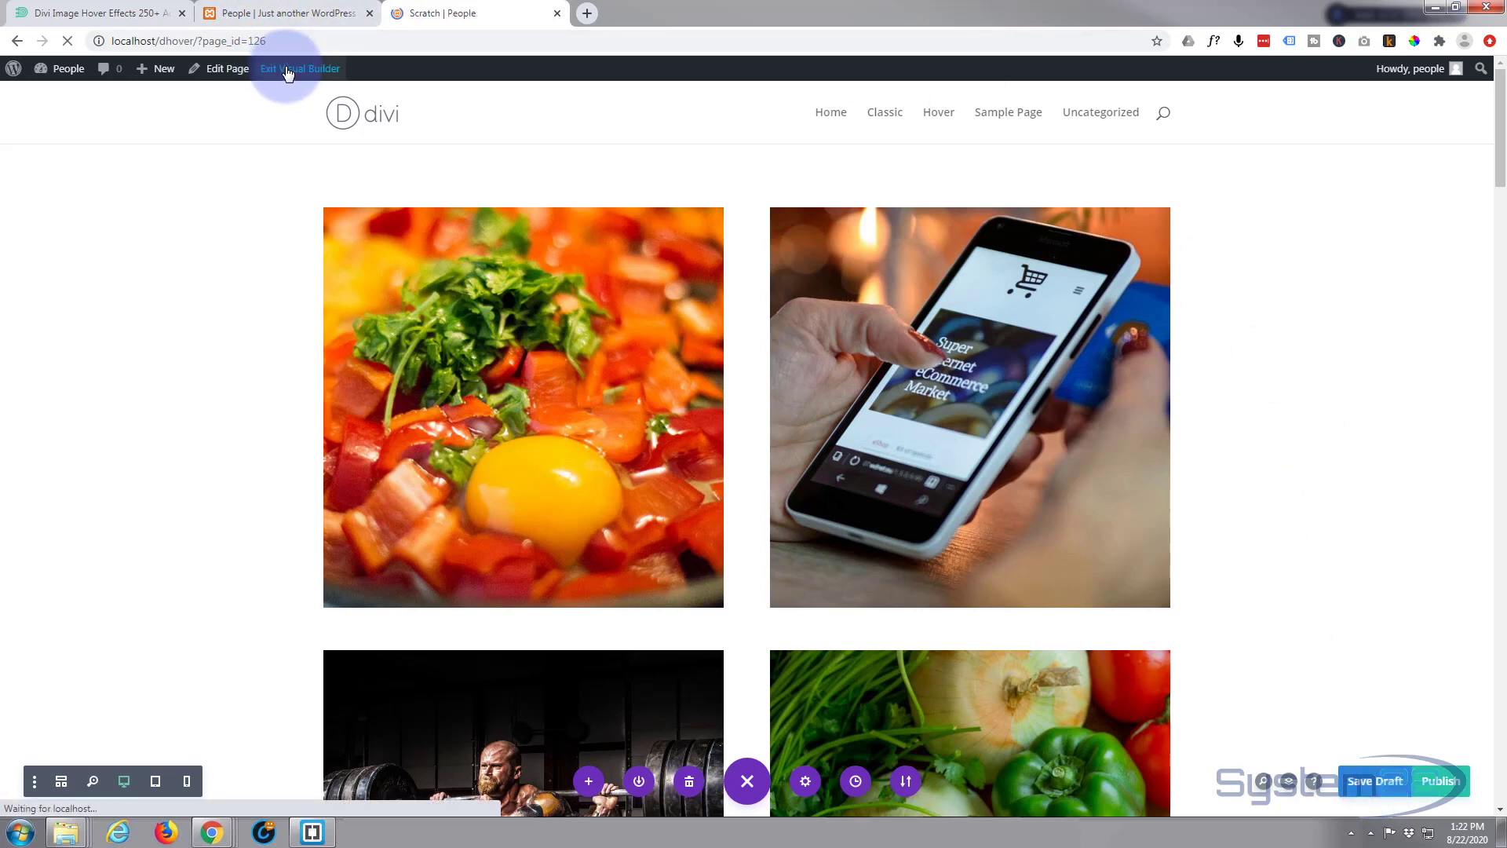
pyautogui.scroll(-10, 173, 279)
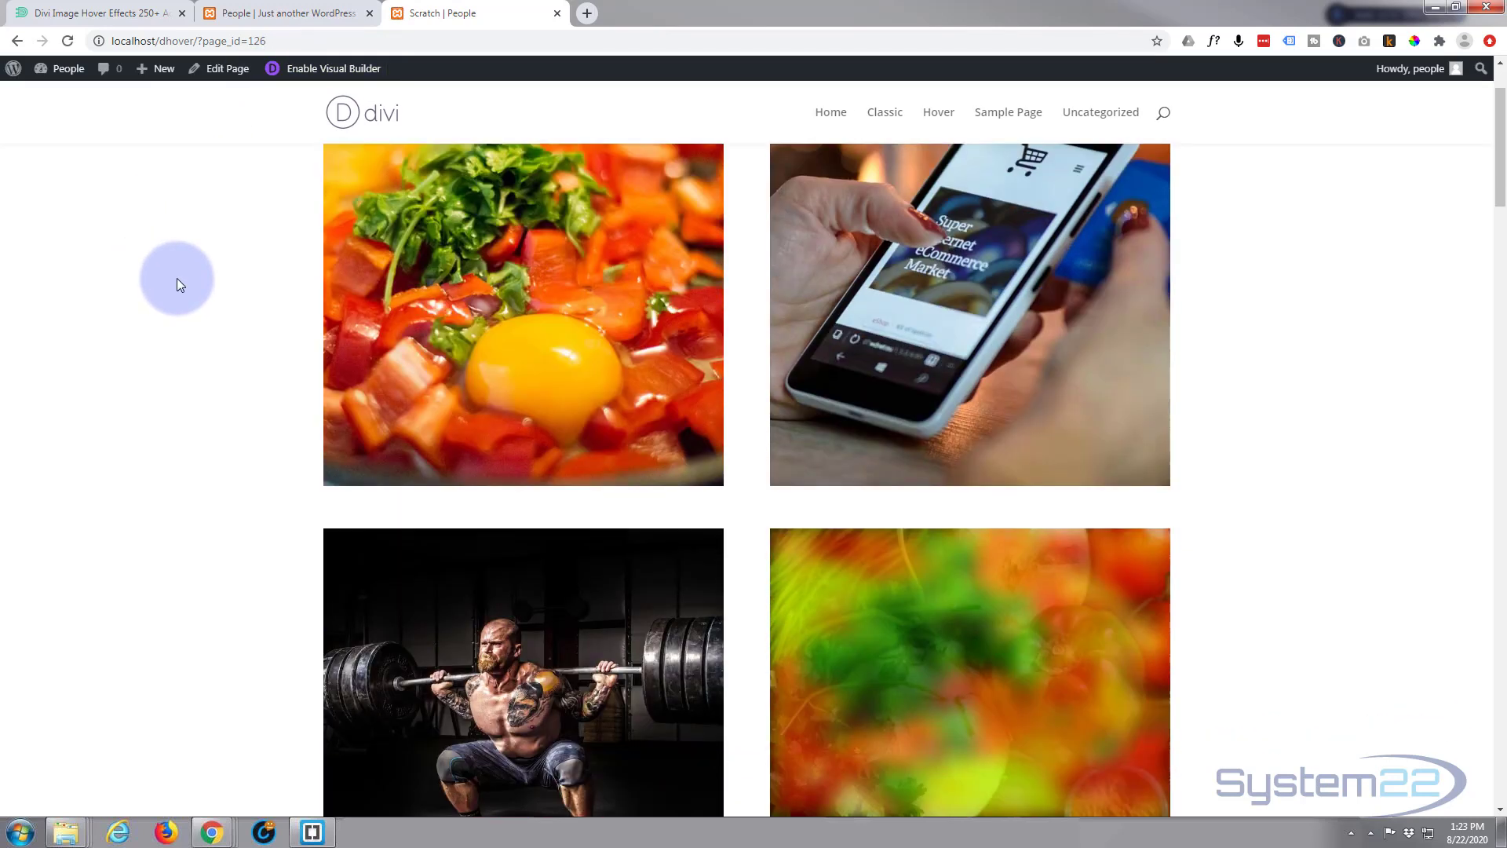